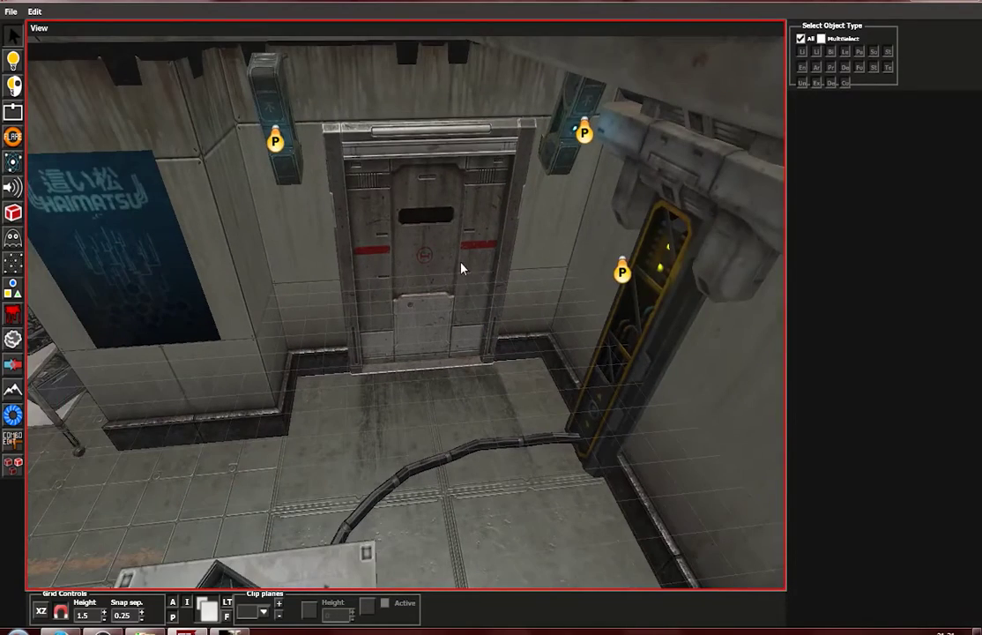
Place a theta_panel entity from the panels category on the wall beside the door
left_click(461, 264)
left_click(453, 418)
left_click(426, 294)
left_click_drag(425, 295, 396, 393, "alt")
scroll(297, 383, "up", 2)
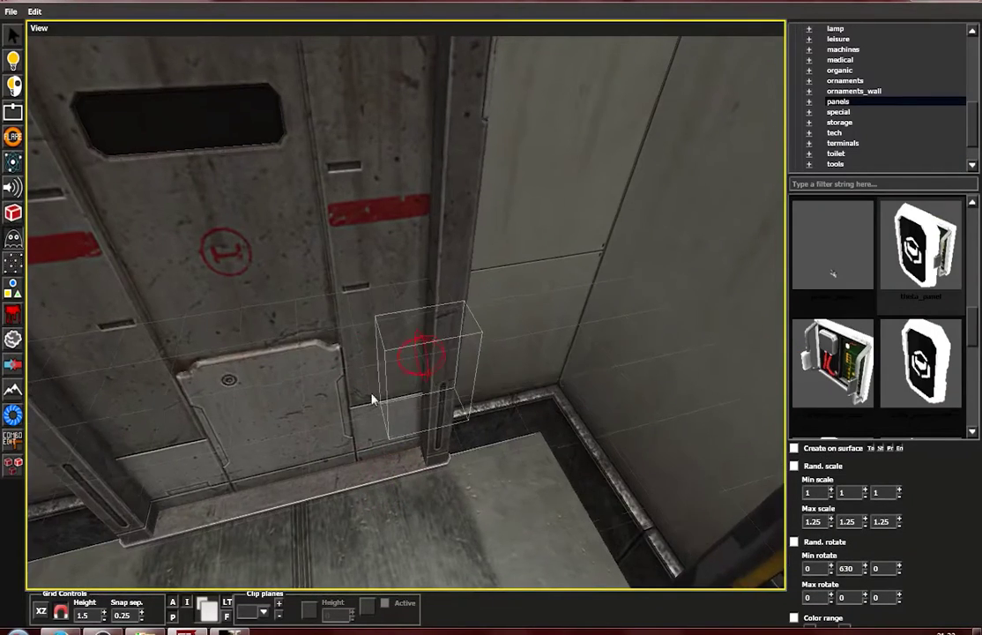
scroll(470, 374, "up", 2)
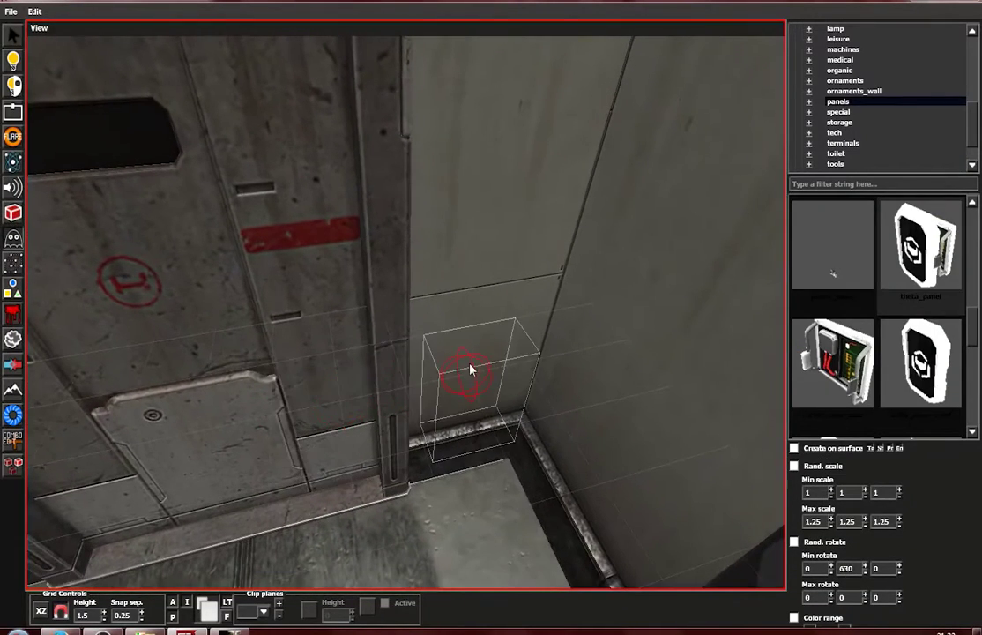
left_click(475, 295)
key("ctrl+z")
left_click(462, 298)
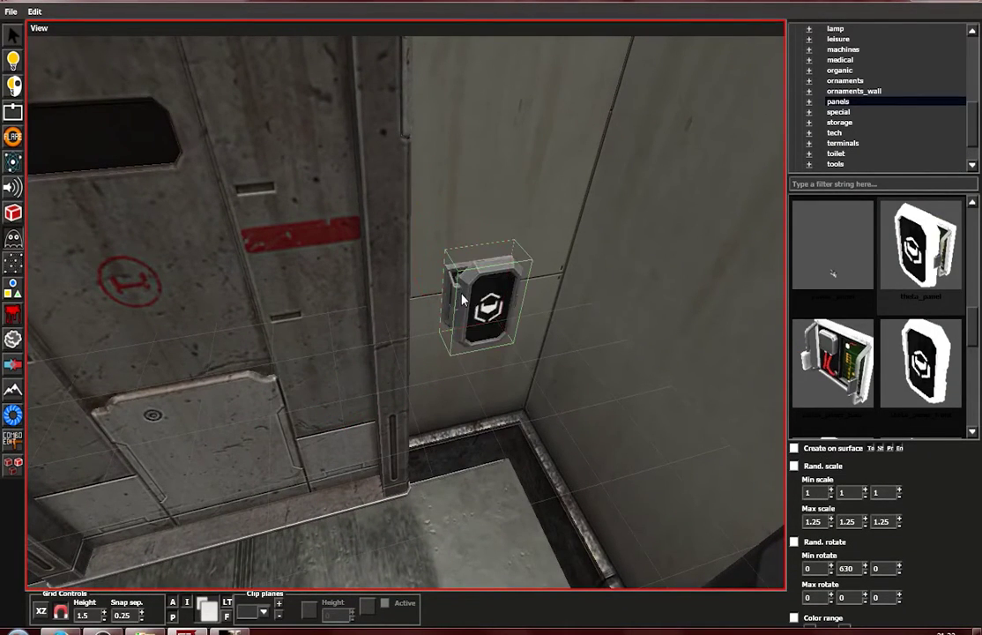
Add a light switch attachment panel directly beneath the theta panel on the wall
key("1")
left_click(462, 299)
key("f")
left_click_drag(462, 299, 483, 268, "alt")
scroll(484, 268, "down", 2)
scroll(412, 345, "down", 2)
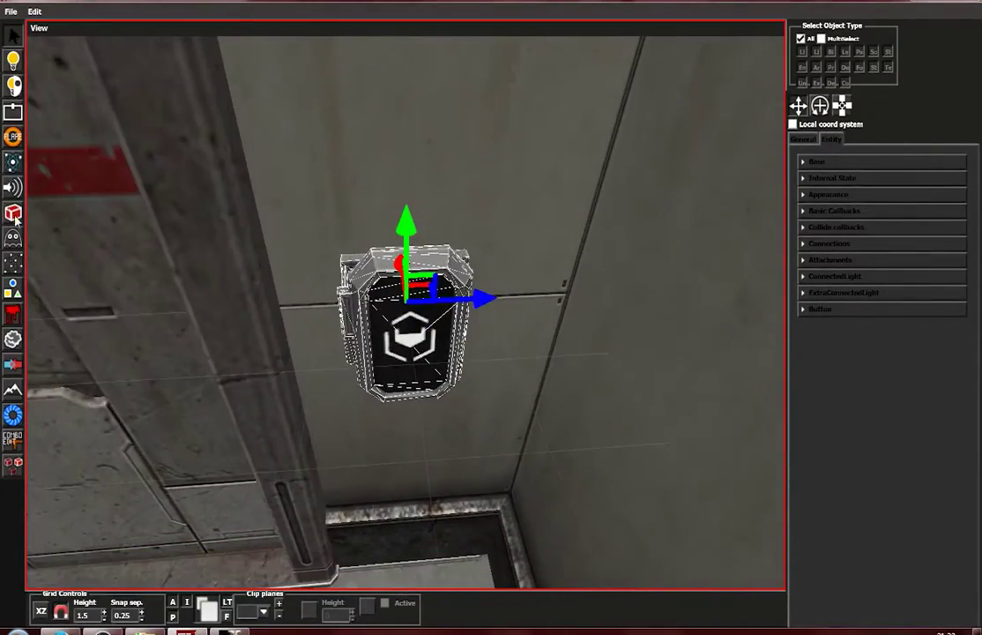
key("9")
scroll(344, 325, "down", 2)
scroll(874, 277, "down", 3)
scroll(873, 277, "down", 5)
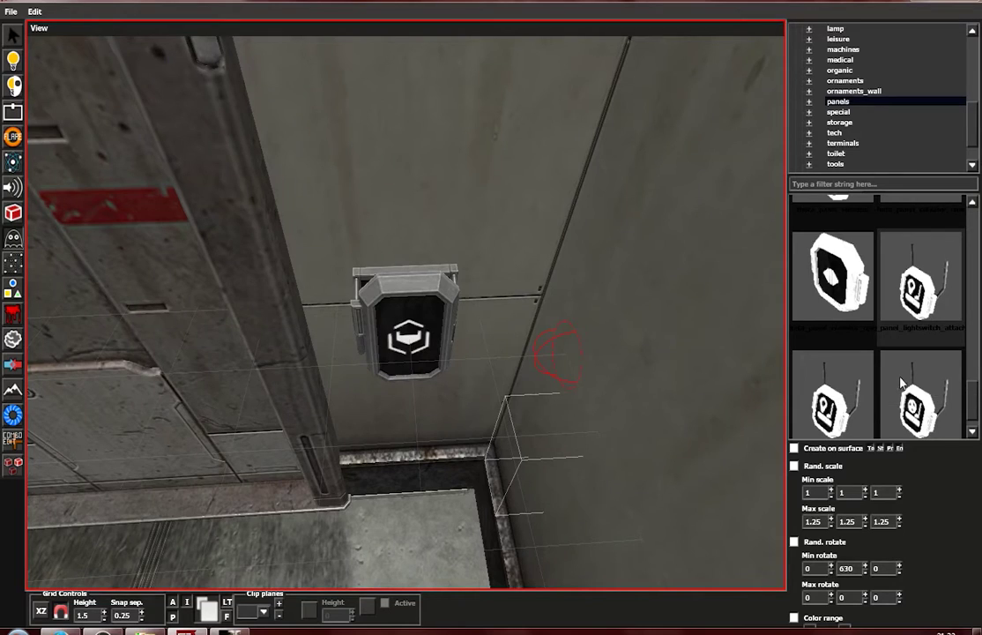
scroll(902, 382, "down", 1)
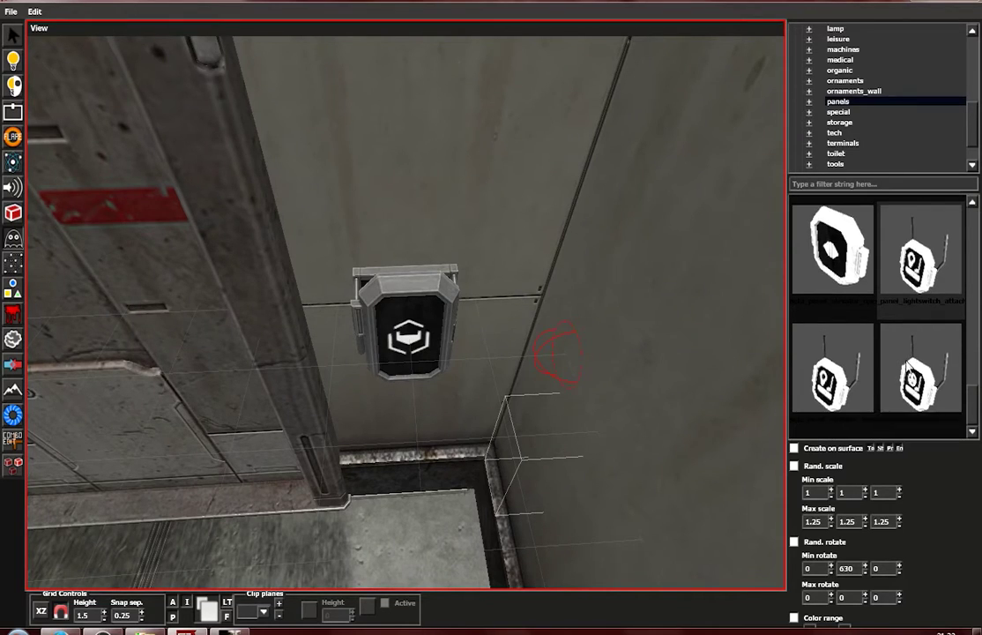
left_click(423, 300)
Name the theta panel entity DoorPanel1
key("1")
left_click_drag(399, 373, 494, 344, "alt")
left_click(389, 338)
key("f")
left_click(804, 140)
scroll(494, 344, "up", 2)
type("Pan")
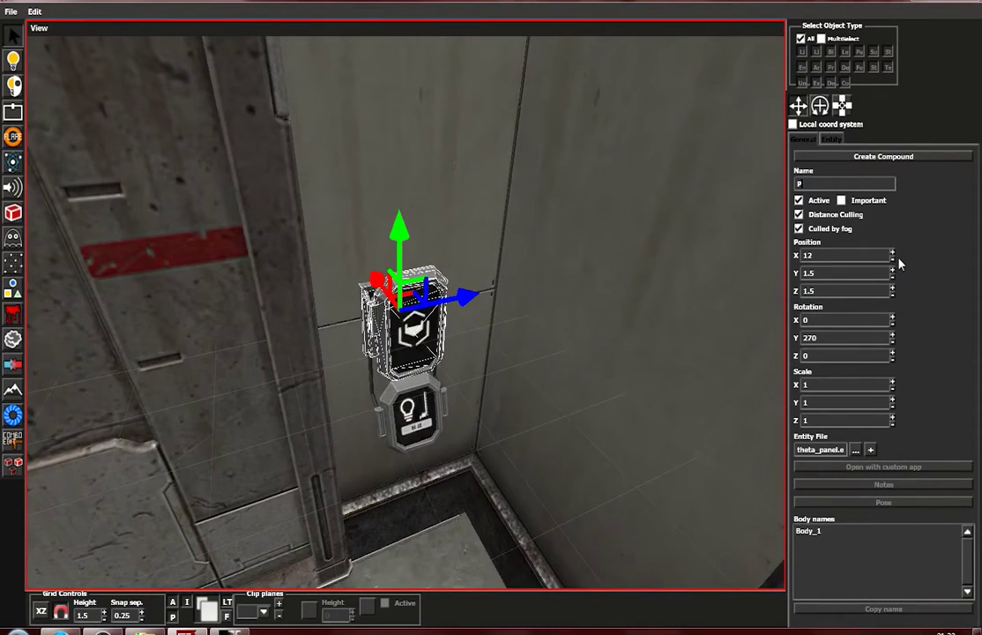
key("BackSpace")
key("BackSpace")
key("BackSpace")
type("DoorPanale")
key("BackSpace")
key("BackSpace")
key("BackSpace")
key("BackSpace")
type("nel1")
Duplicate DoorPanel1 onto the wall behind the door, rotated to Y 90 and positioned at X 12.25, Y 1.5, Z -1.5
middle_click_drag(329, 448, 371, 311)
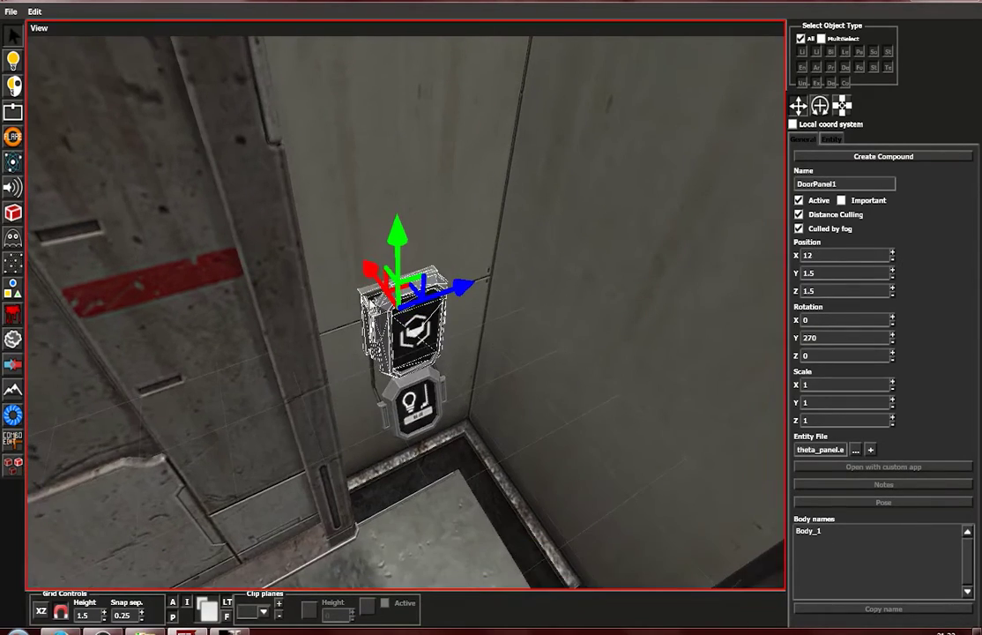
left_click_drag(377, 279, 323, 217)
middle_click_drag(289, 262, 447, 319)
key("w")
left_click_drag(438, 339, 230, 377)
key("q")
middle_click_drag(370, 341, 302, 292)
left_click_drag(322, 275, 745, 288)
middle_click_drag(745, 289, 453, 266)
left_click_drag(504, 318, 688, 348)
left_click_drag(734, 401, 743, 331)
key("f")
scroll(714, 360, "down", 3)
Rename the copied panel DoorPanel2
double_click(864, 183)
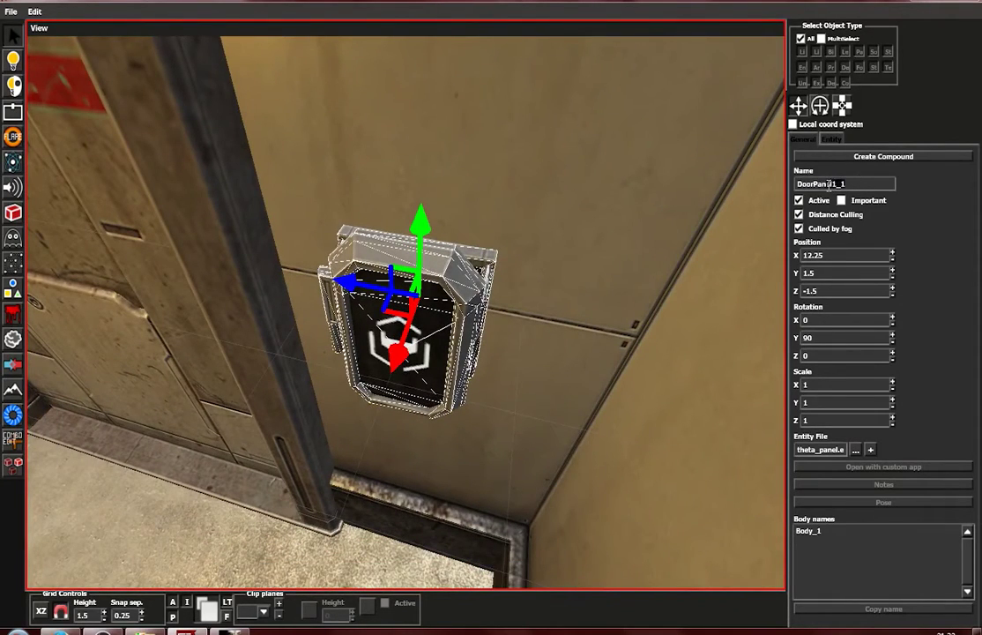
left_click(559, 396)
scroll(549, 370, "down", 2)
middle_click_drag(548, 370, 276, 353)
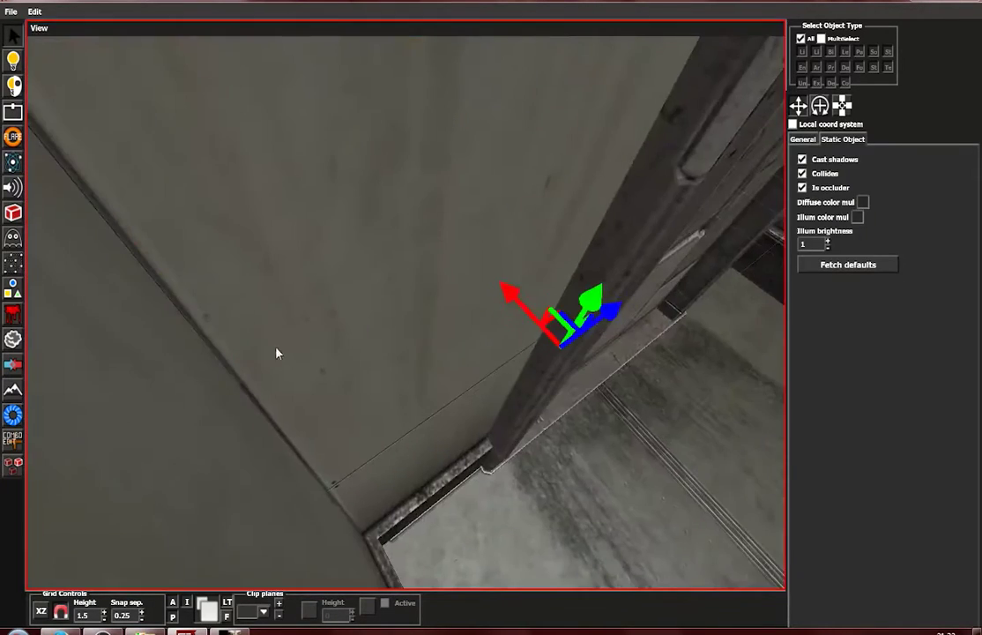
Select the slide door between the two panels and check its entity name
scroll(566, 340, "down", 3)
middle_click_drag(565, 340, 463, 192)
left_click(463, 193)
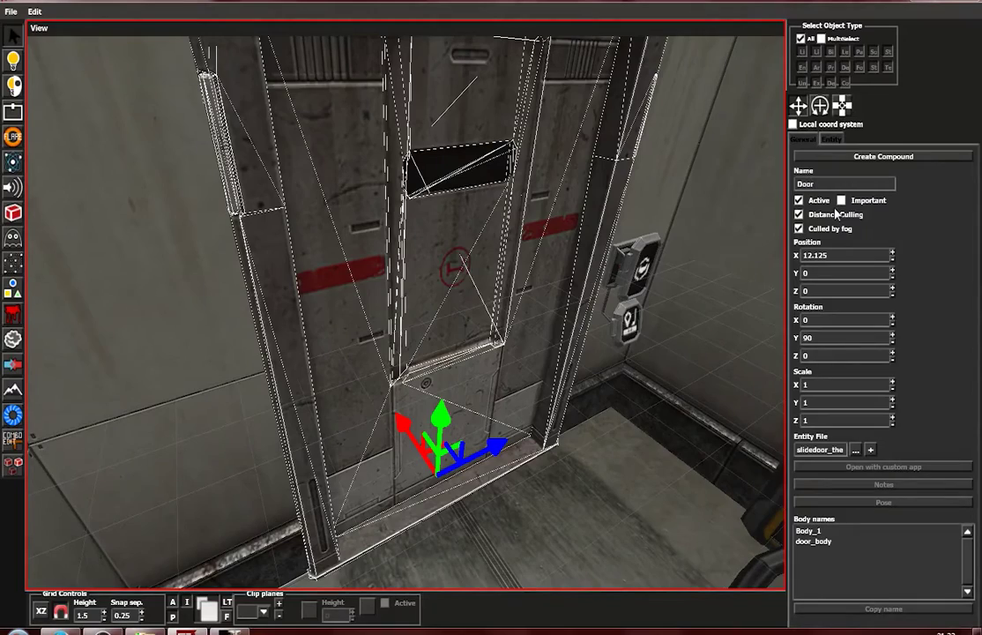
left_click(631, 188)
middle_click_drag(633, 192, 491, 427)
left_click(472, 342)
middle_click_drag(473, 344, 448, 444)
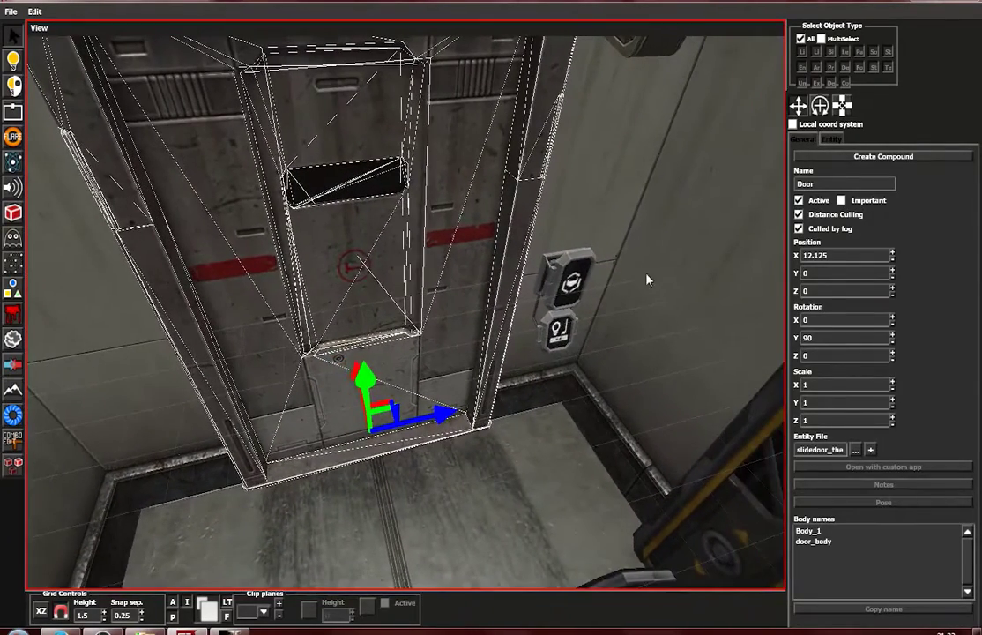
Select DoorPanel1 and expand its Button and Connections entity properties
left_click(564, 274)
left_click(441, 268)
left_click(560, 292)
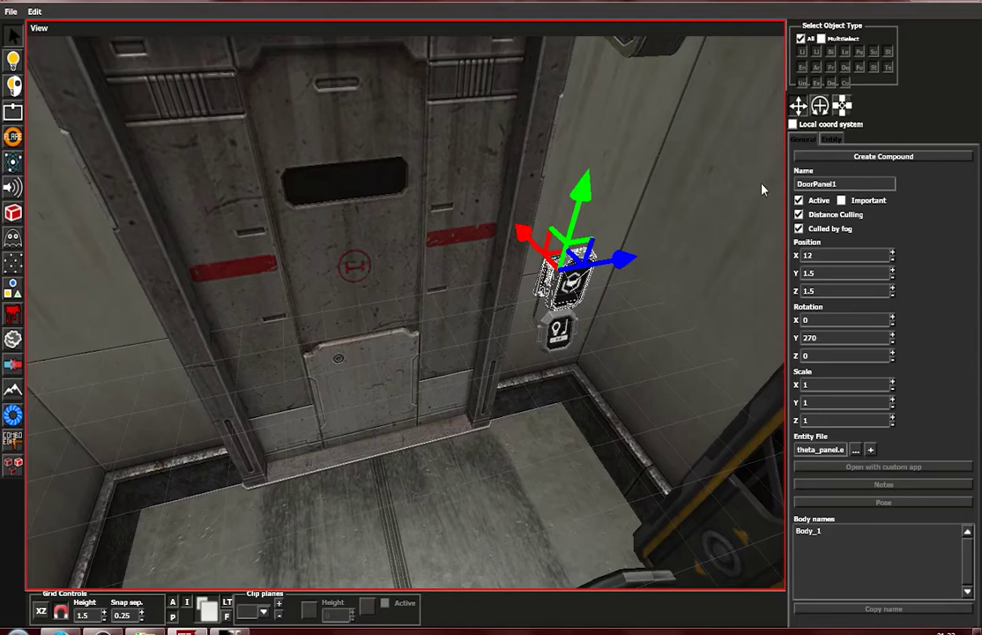
left_click(829, 140)
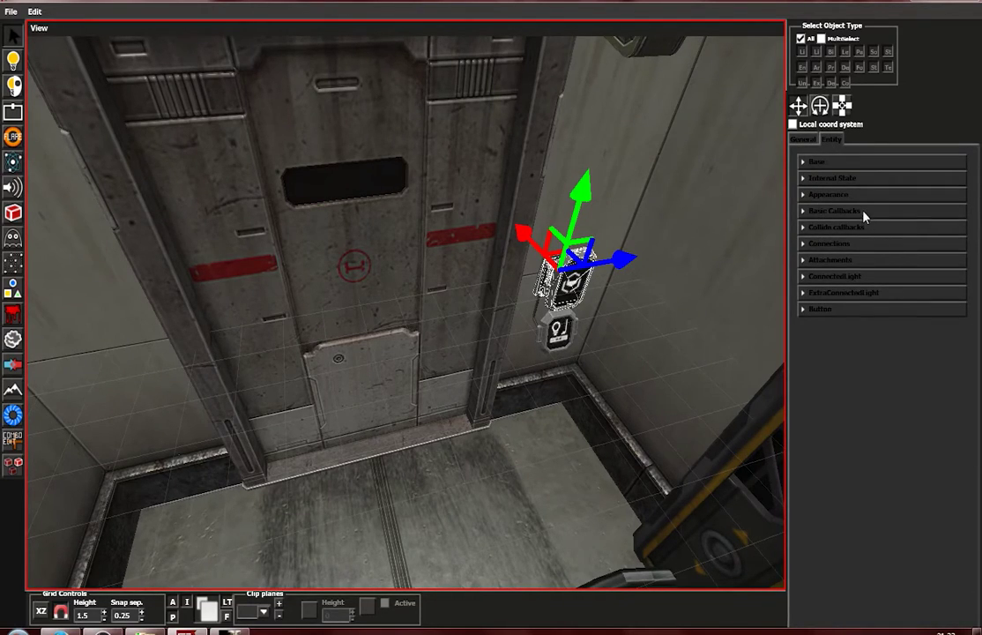
left_click(844, 310)
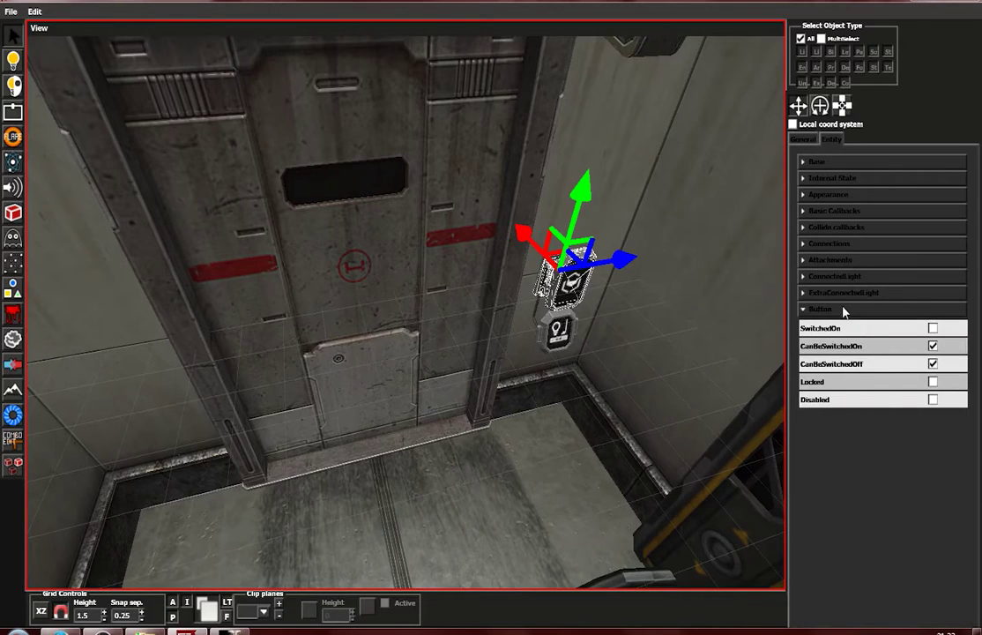
left_click(838, 243)
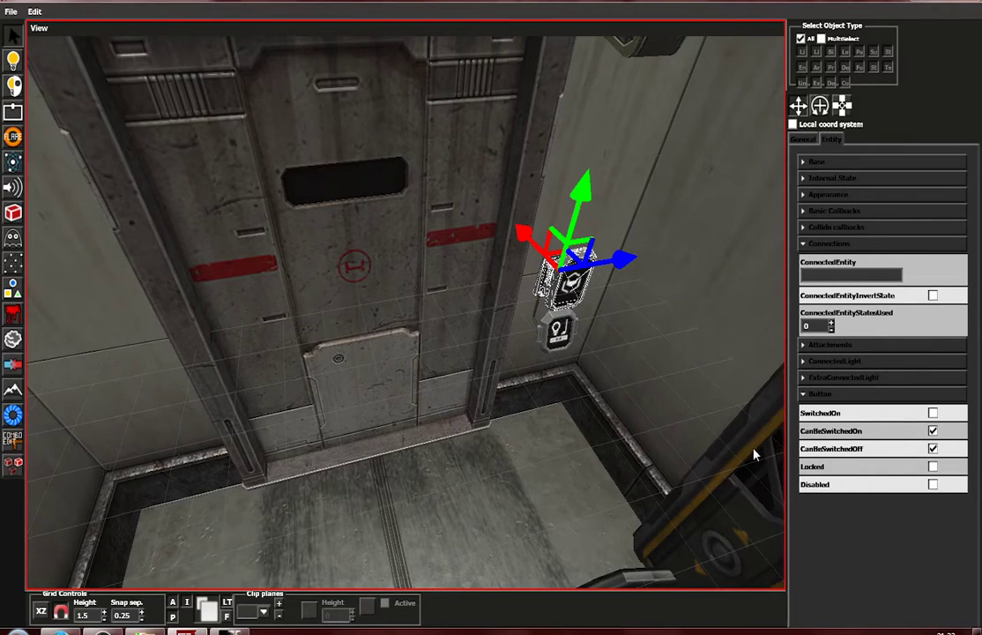
Duplicate the door panel and place the rotated copy on the wall beside the second doorway in the yellow-lit room
scroll(502, 278, "down", 3)
middle_click_drag(410, 292, 485, 305, "alt")
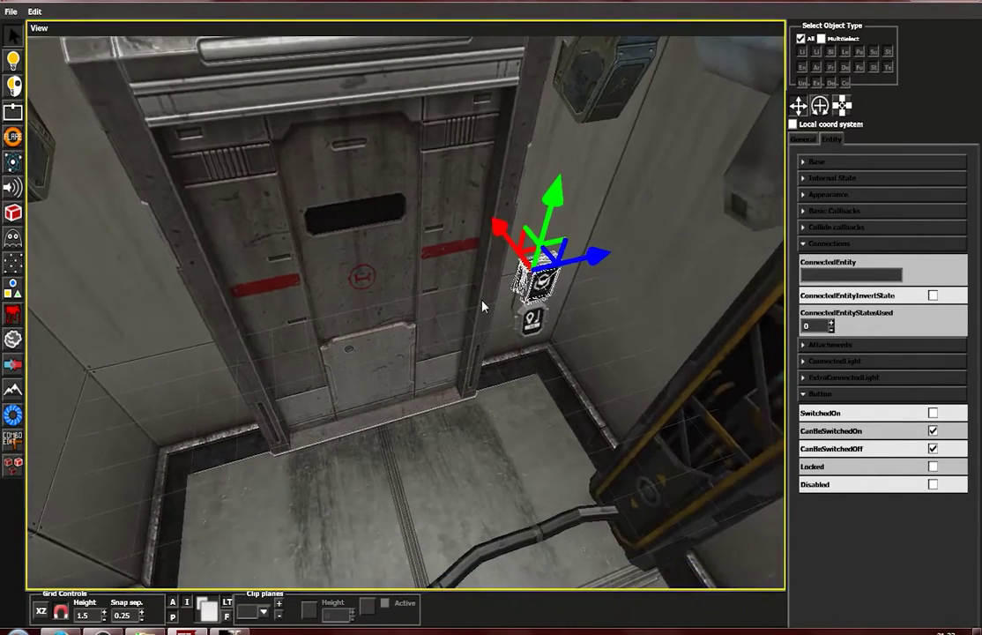
scroll(485, 305, "up", 4)
middle_click_drag(330, 274, 538, 294, "alt")
left_click(577, 298)
scroll(556, 293, "down", 1)
left_click_drag(538, 284, 37, 231)
middle_click_drag(37, 231, 545, 331, "alt")
left_click_drag(560, 331, 289, 176)
key("w")
left_click_drag(294, 282, 399, 277)
key("q")
key("f")
right_click_drag(279, 319, 339, 305, "alt")
left_click_drag(298, 311, 181, 315)
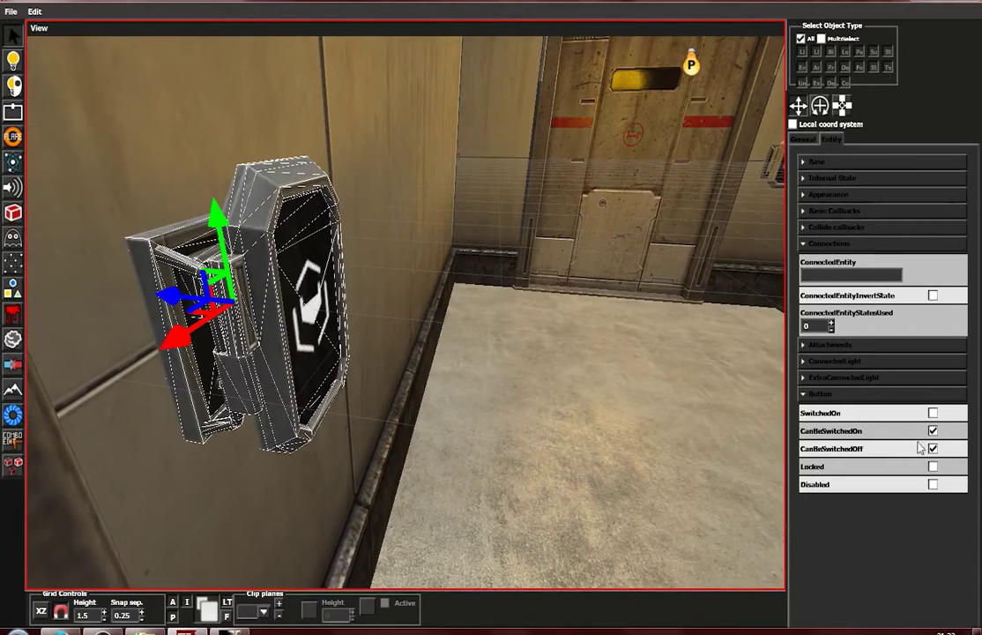
Enable Locked on the copied panel and place a rotated copy on the wall across the second doorway
right_click_drag(718, 417, 267, 307, "alt")
left_click_drag(267, 307, 491, 368, "alt")
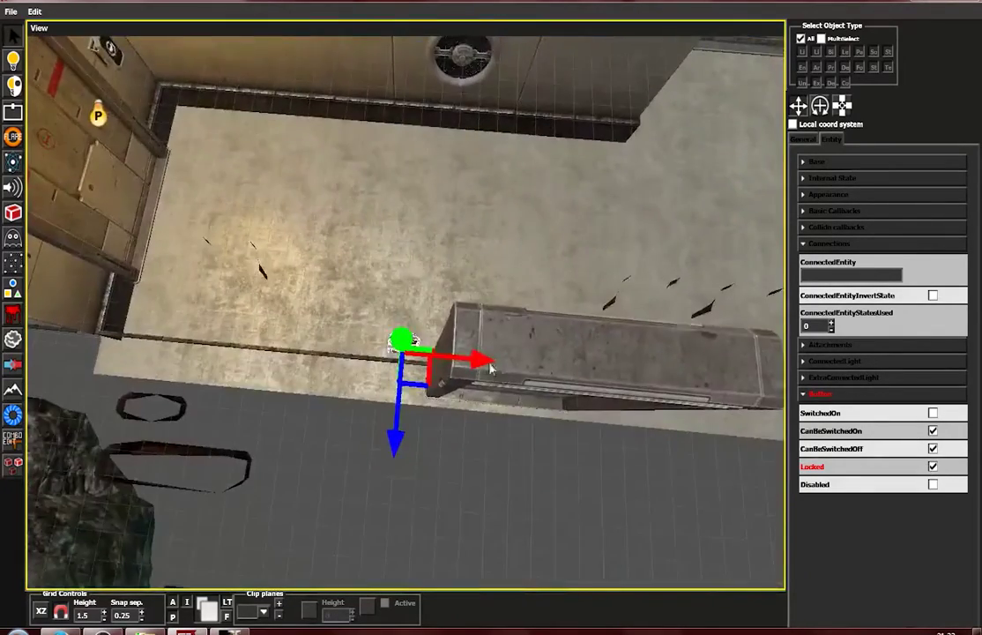
scroll(491, 369, "down", 5)
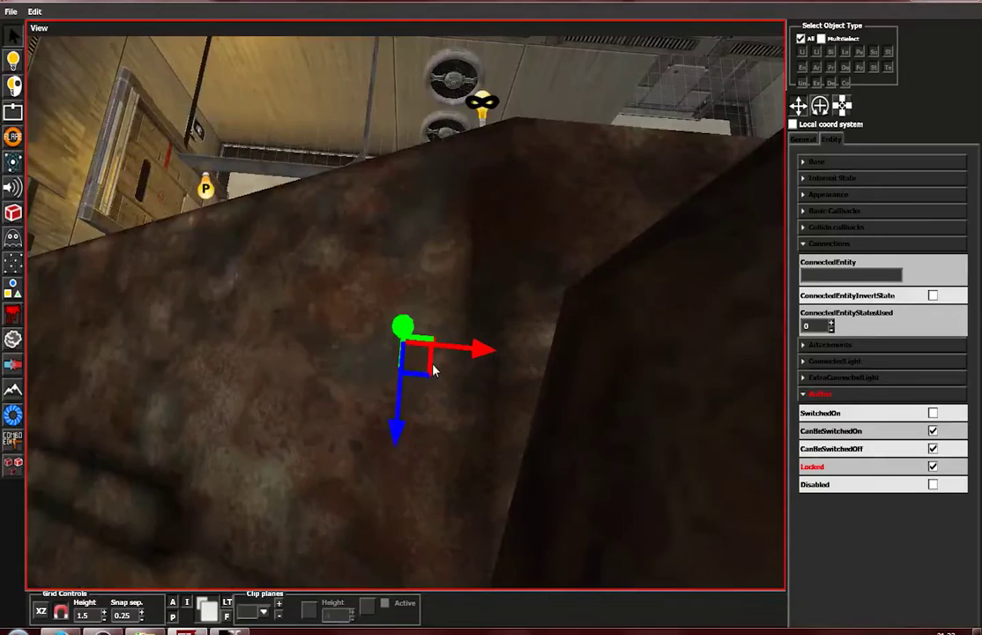
left_click_drag(424, 364, 332, 264)
key("f")
scroll(420, 369, "down", 3)
scroll(377, 377, "up", 3)
key("f")
key("w")
left_click_drag(429, 460, 610, 368)
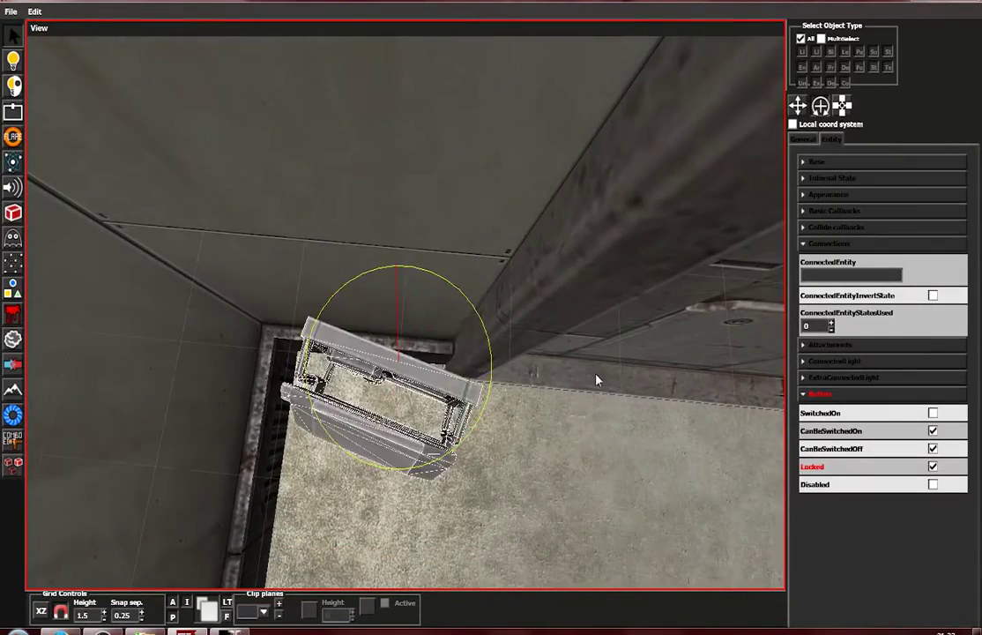
key("q")
right_click_drag(610, 365, 561, 404, "alt")
middle_click_drag(561, 404, 485, 342, "alt")
left_click_drag(344, 284, 397, 410)
key("f")
Set the panel across the second doorway to Disabled without Locked, and toggle Locked on its counterpart
left_click(933, 484)
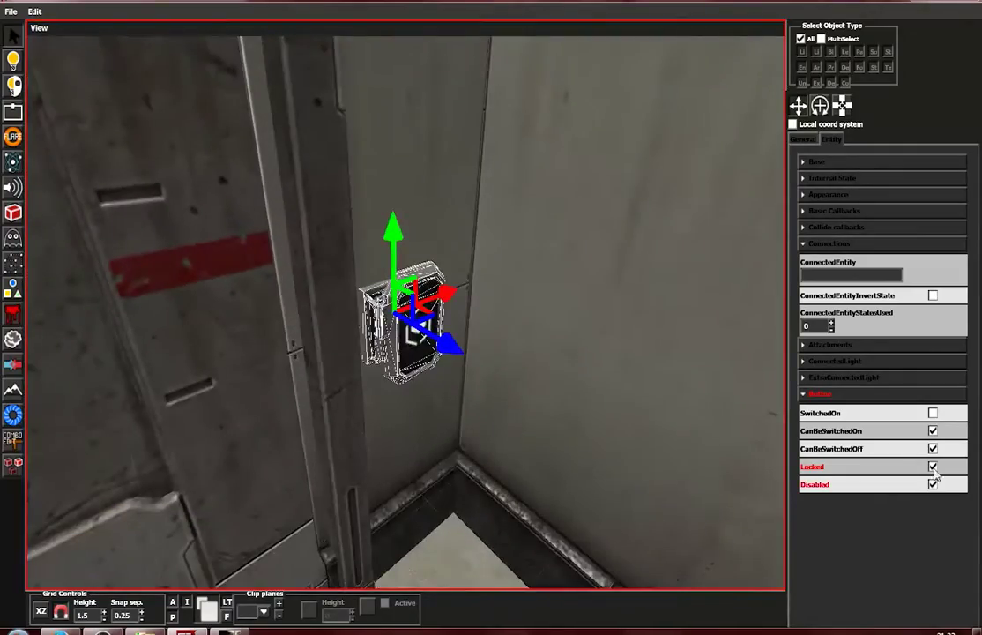
left_click(934, 466)
left_click_drag(529, 352, 749, 213, "alt")
left_click(516, 275)
left_click(933, 467)
Check the first door's name and set DoorPanel1's ConnectedEntity to Door
left_click_drag(529, 282, 658, 283, "alt")
scroll(350, 306, "down", 5)
middle_click_drag(657, 283, 563, 360, "alt")
left_click_drag(563, 360, 362, 348, "alt")
left_click(527, 355)
left_click_drag(559, 438, 578, 425, "alt")
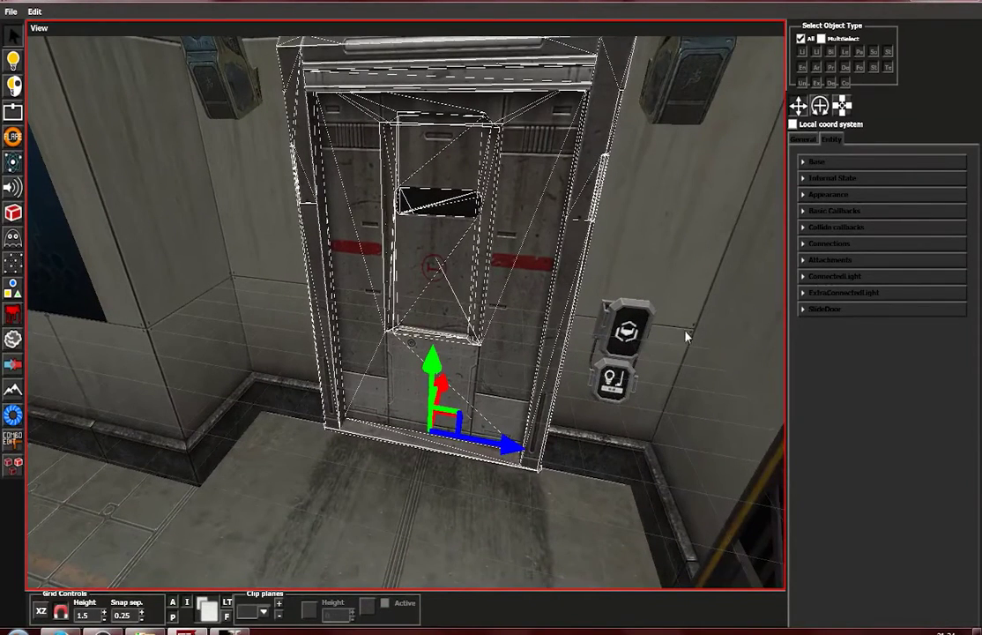
left_click(804, 139)
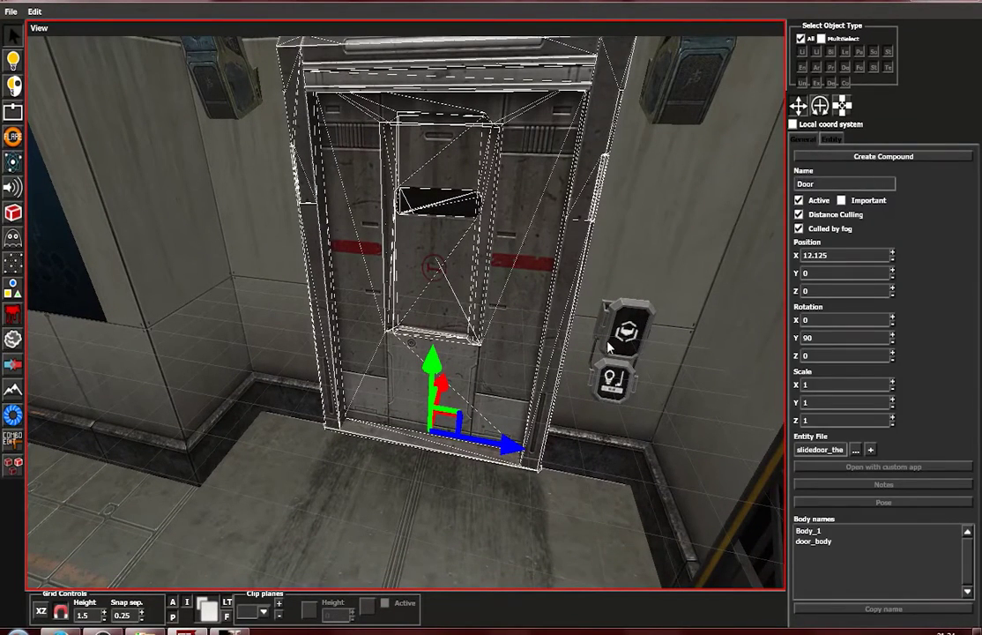
left_click(609, 346)
left_click(833, 139)
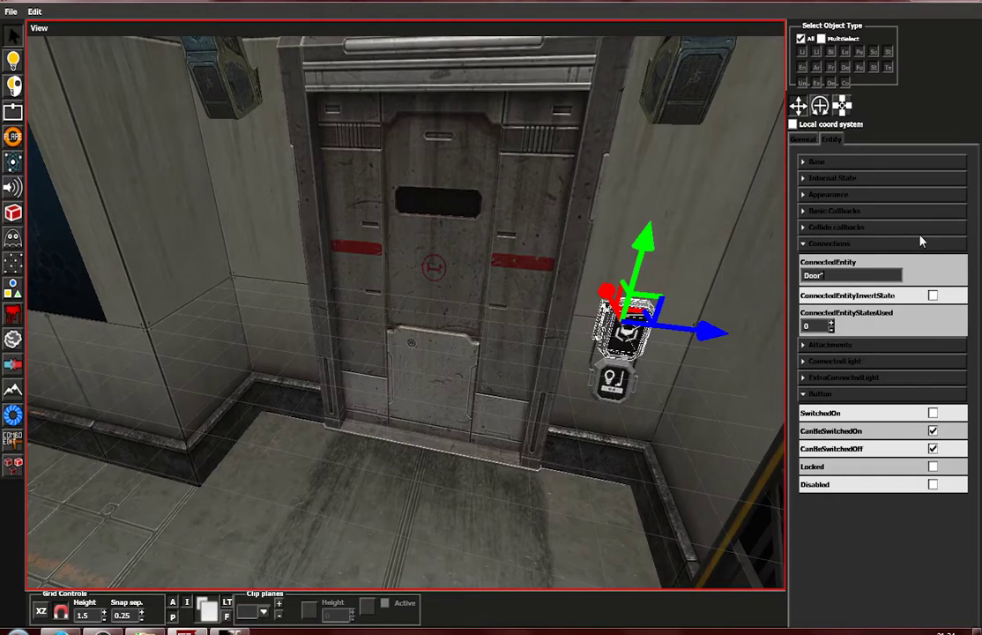
key("Return")
left_click(571, 421)
left_click(628, 339)
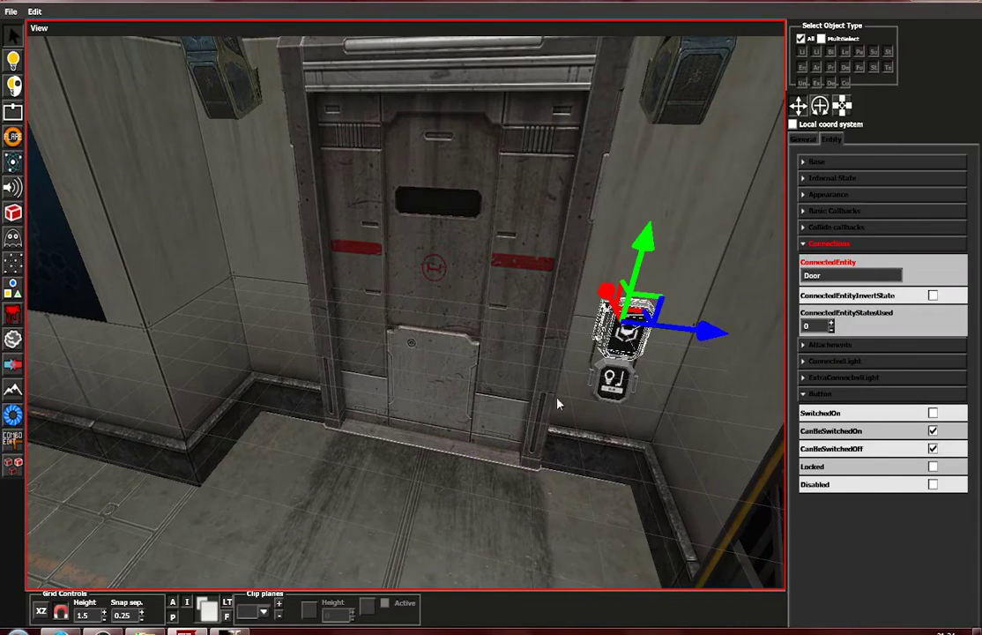
Set the ConnectedEntity of DoorPanel2, on the yellow-lit side of the door, to Door
scroll(538, 401, "up", 2)
right_click_drag(487, 410, 535, 433, "alt")
middle_click_drag(535, 434, 371, 453, "alt")
scroll(381, 451, "up", 2)
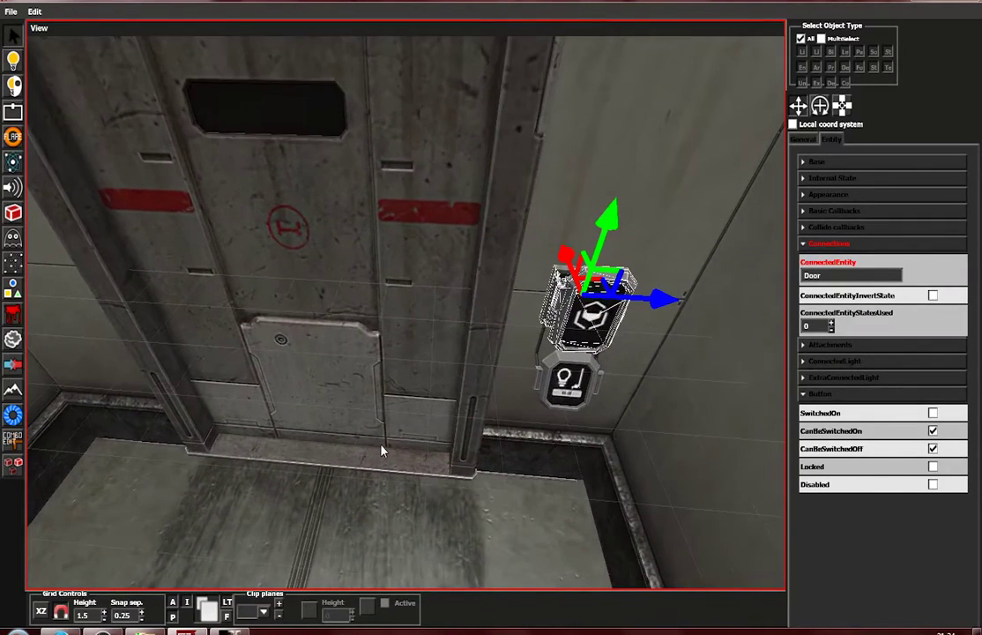
scroll(511, 414, "down", 3)
scroll(496, 397, "up", 1)
middle_click_drag(540, 346, 544, 397, "alt")
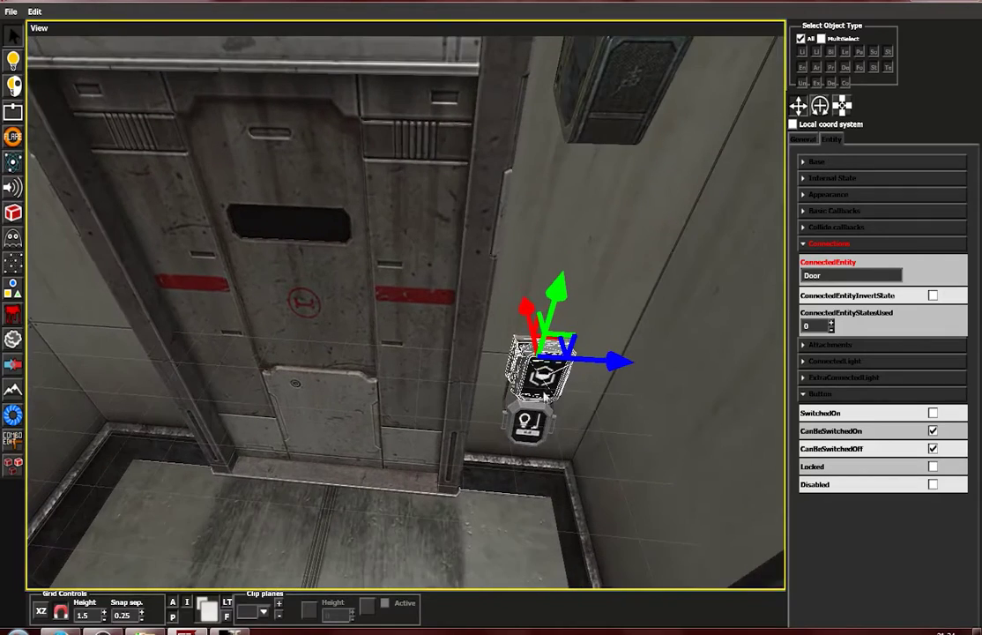
right_click_drag(330, 346, 396, 289, "alt")
left_click(403, 154)
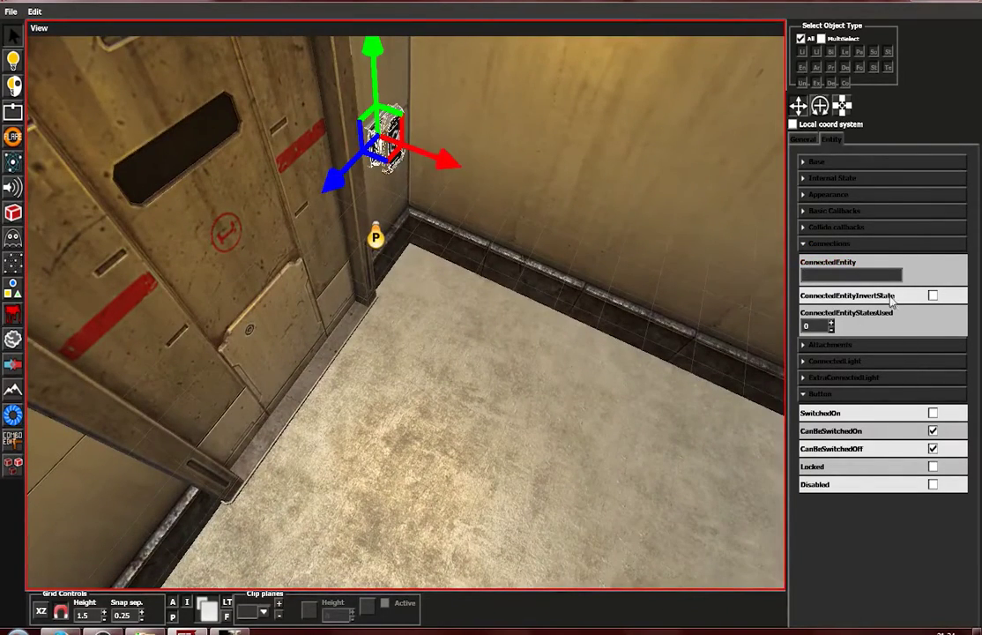
left_click(415, 474)
Check the rear panel's name and extend DoorPanel1's ConnectedEntity to Door,DoorPanel2
scroll(373, 436, "down", 1)
right_click_drag(373, 436, 732, 311, "alt")
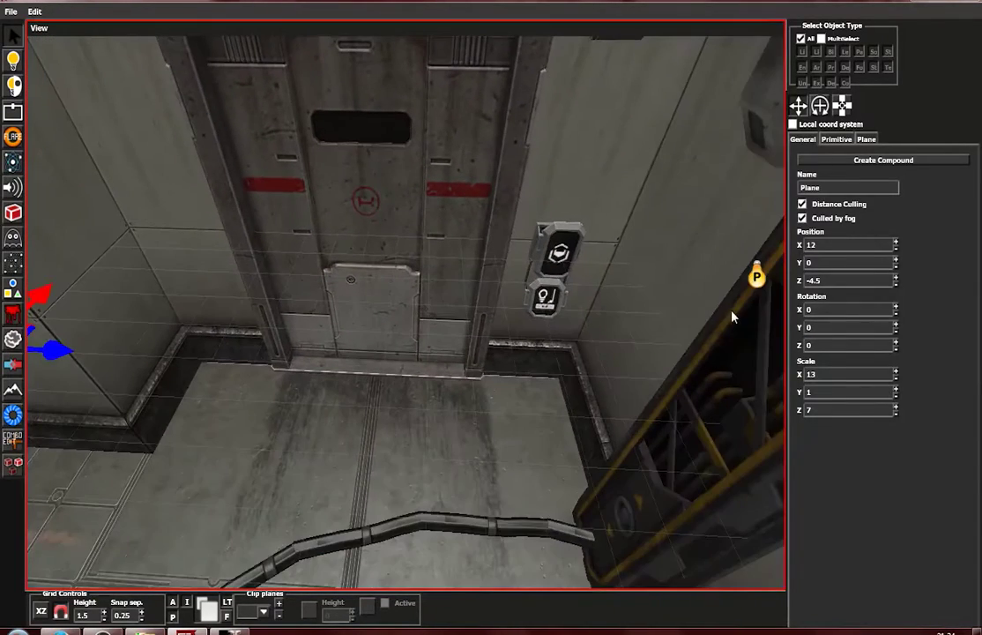
left_click(561, 264)
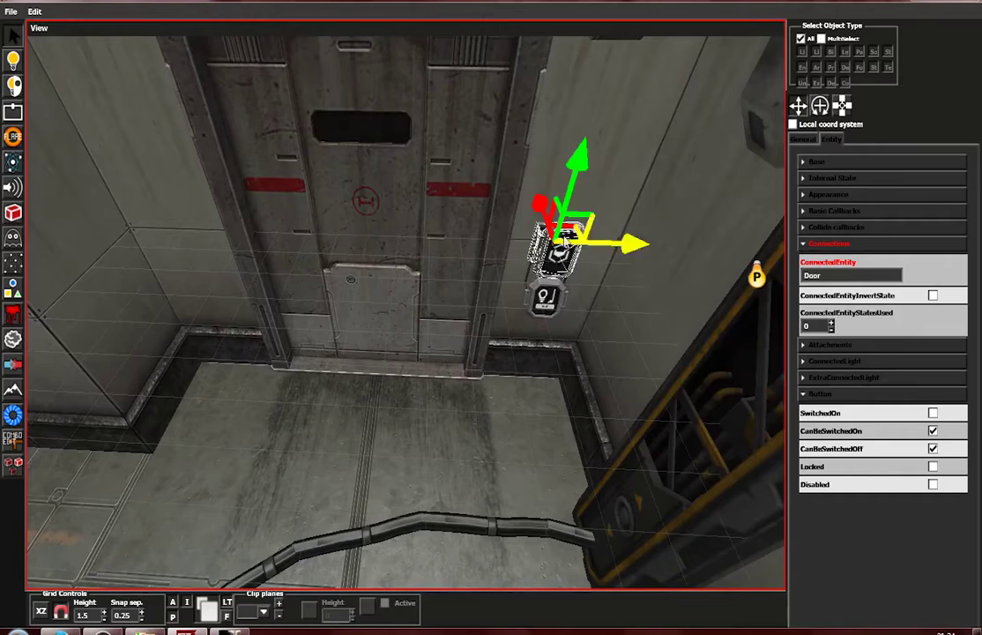
right_click_drag(503, 308, 379, 356, "alt")
middle_click_drag(379, 355, 503, 237)
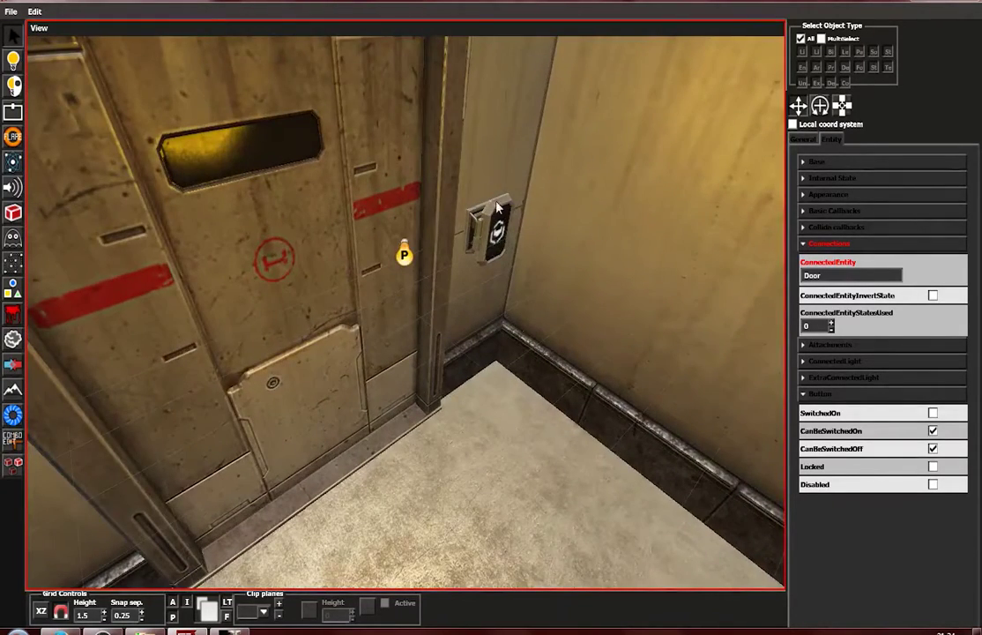
right_click_drag(329, 409, 583, 401, "alt")
middle_click_drag(582, 402, 500, 206)
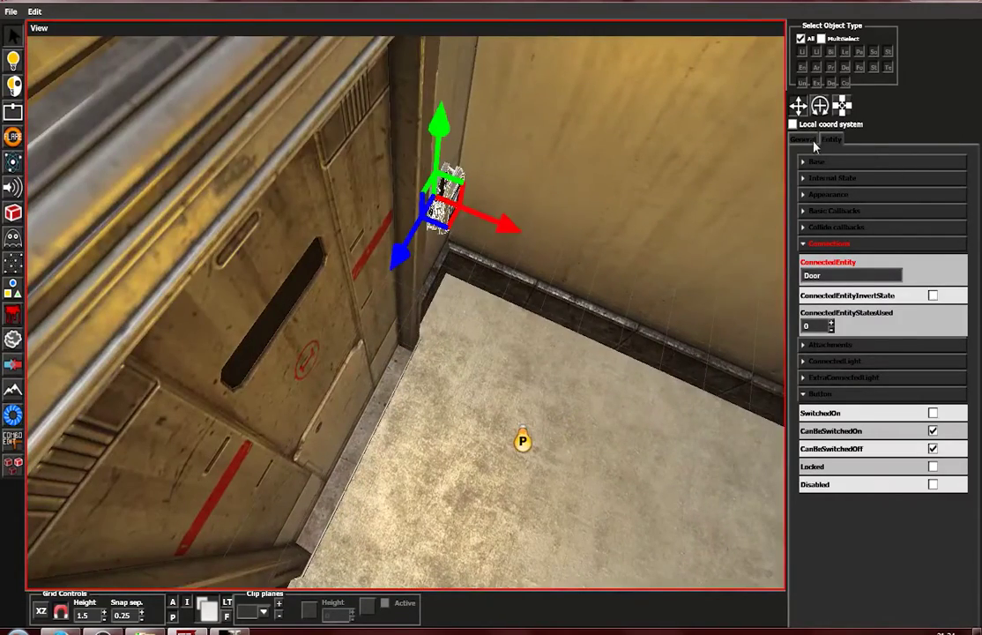
left_click(813, 143)
middle_click_drag(277, 394, 564, 353)
left_click(643, 337)
left_click(832, 141)
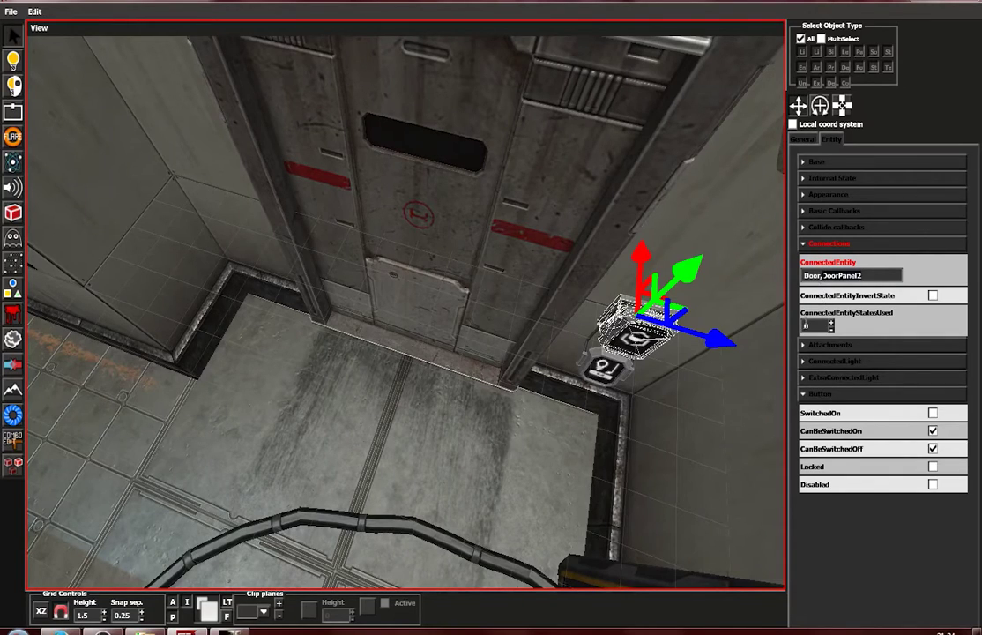
Set the ConnectedEntity of the panel on the yellow-lit side of the door to Door,DoorPanel2
left_click(523, 414)
middle_click_drag(610, 367, 560, 479)
left_click(504, 298)
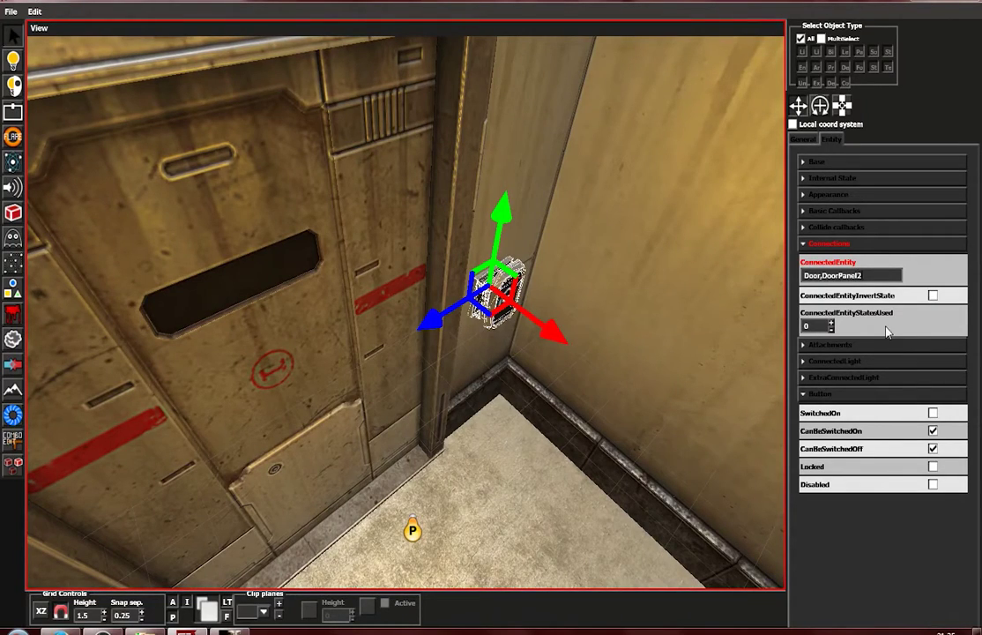
left_click(274, 402)
scroll(273, 404, "down", 2)
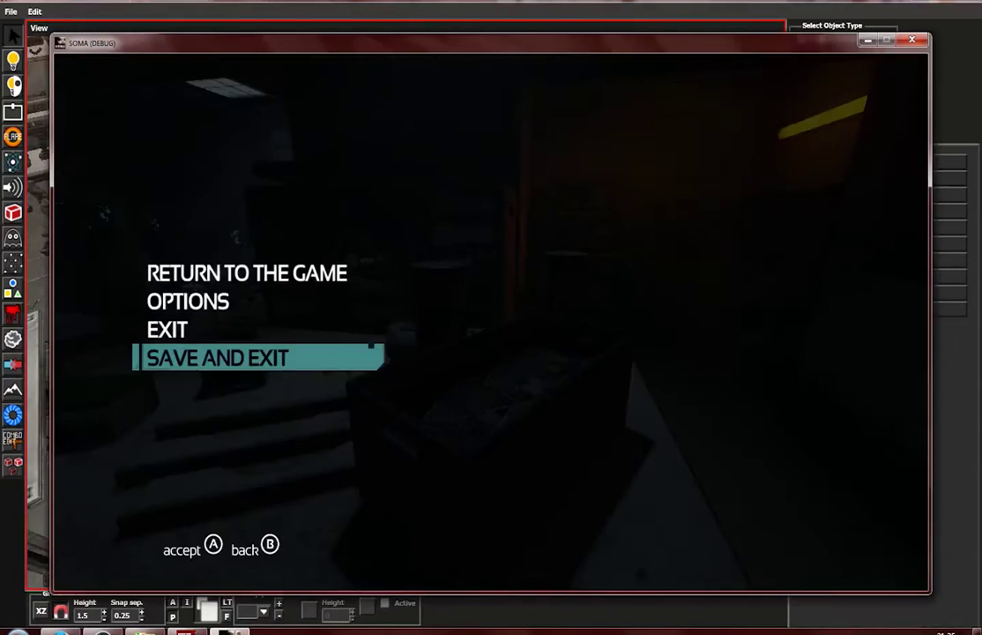
Switch to the SOMA test game, resume it, and open the first door from the room-side wall panel
key("Escape")
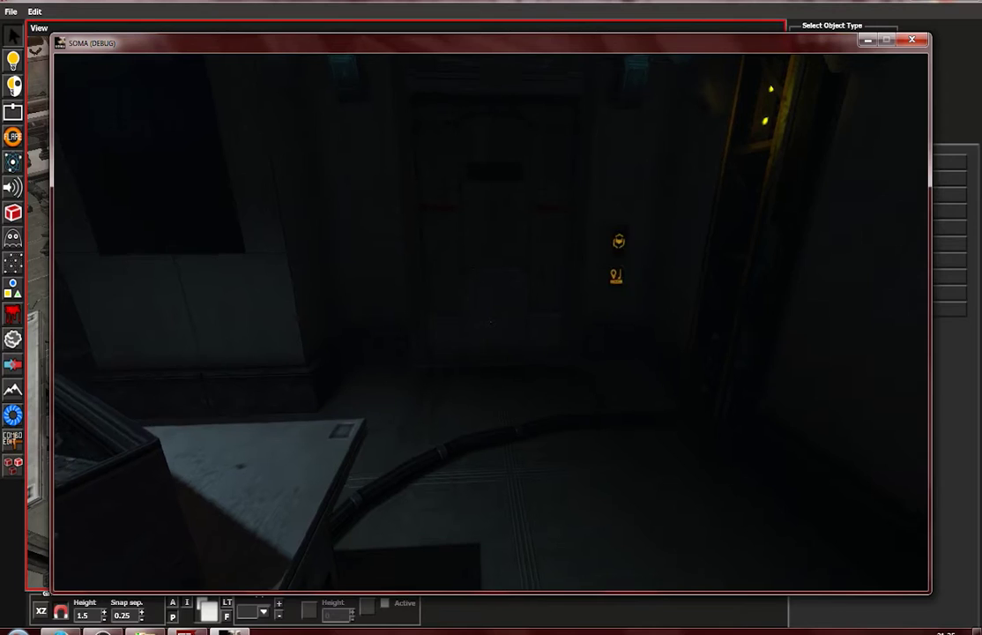
key("w")
left_click(491, 323)
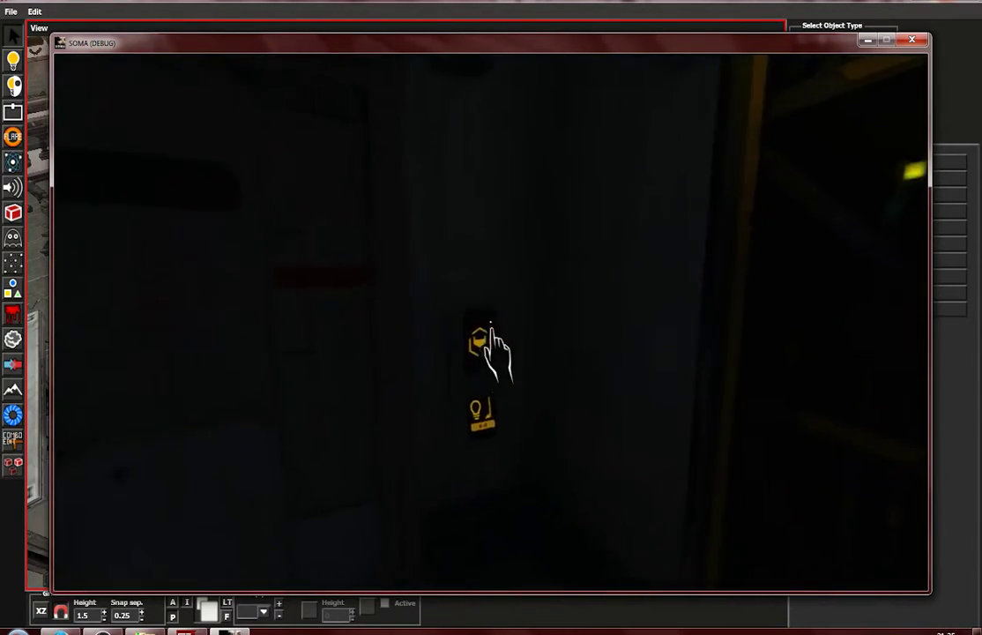
left_click(491, 323)
key("w")
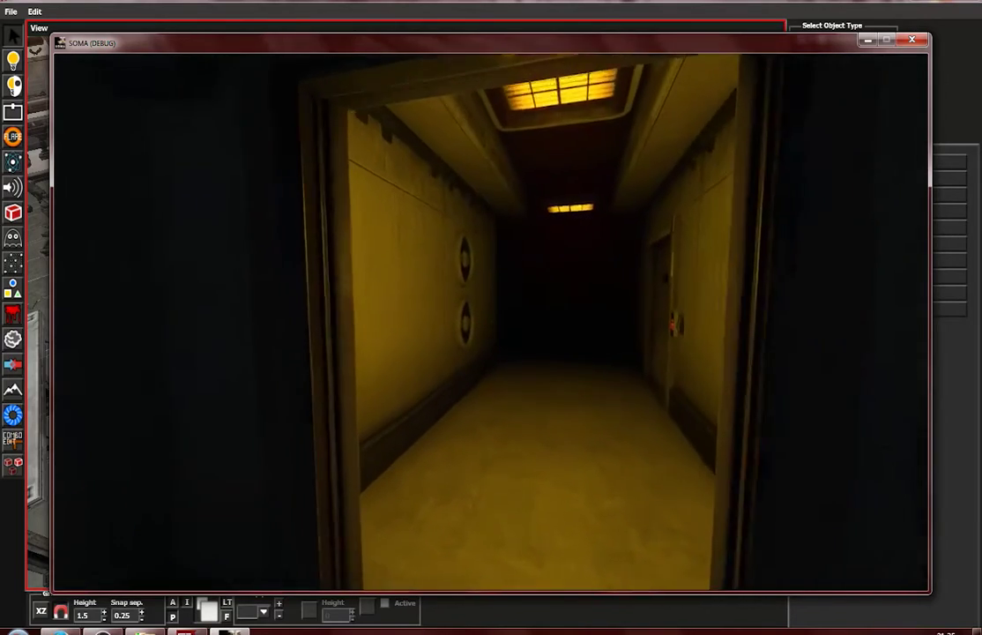
Pass through the first door and test its wall panels from the corridor and the room
key("w")
key("w")
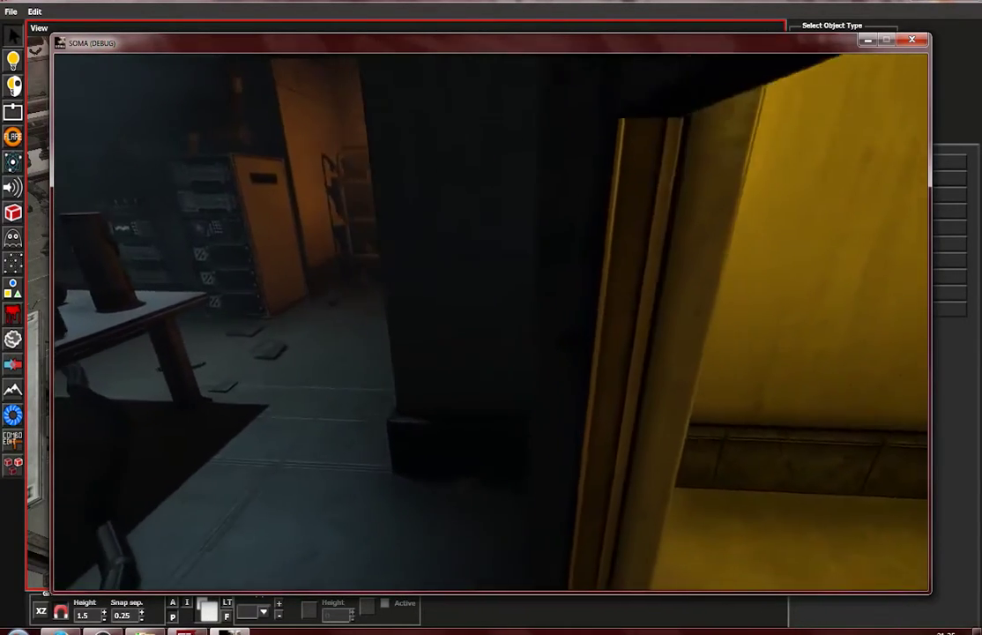
left_click(491, 322)
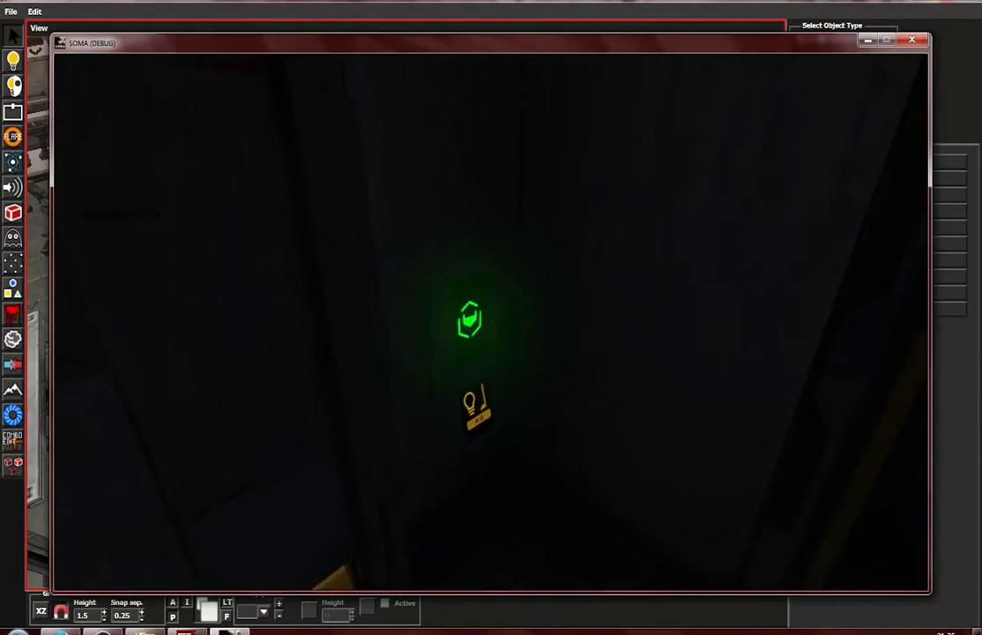
Inspect the panels on both sides of the second doorway off the yellow-lit corridor
key("w")
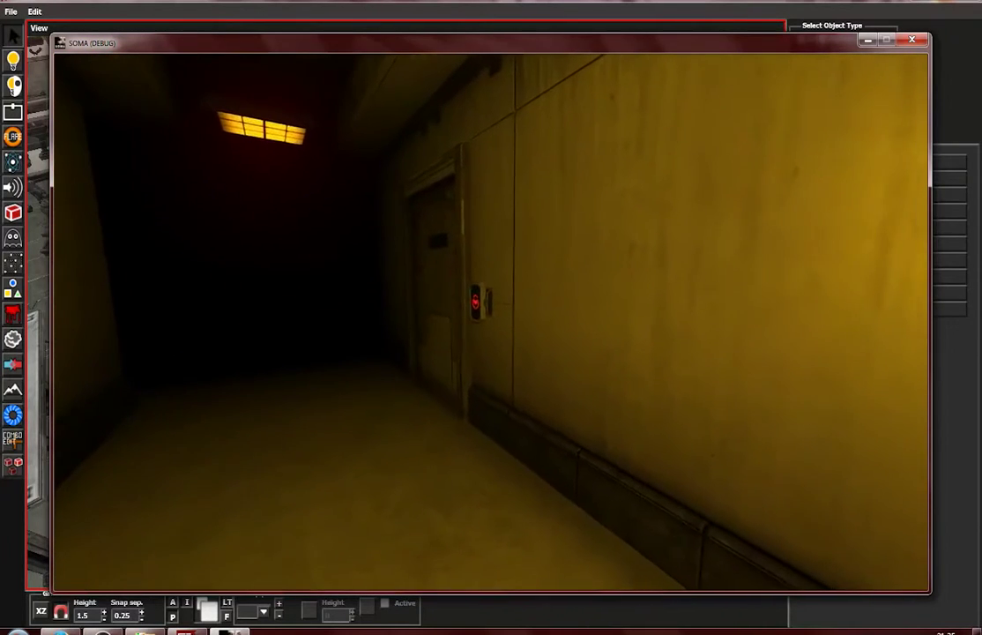
key("w")
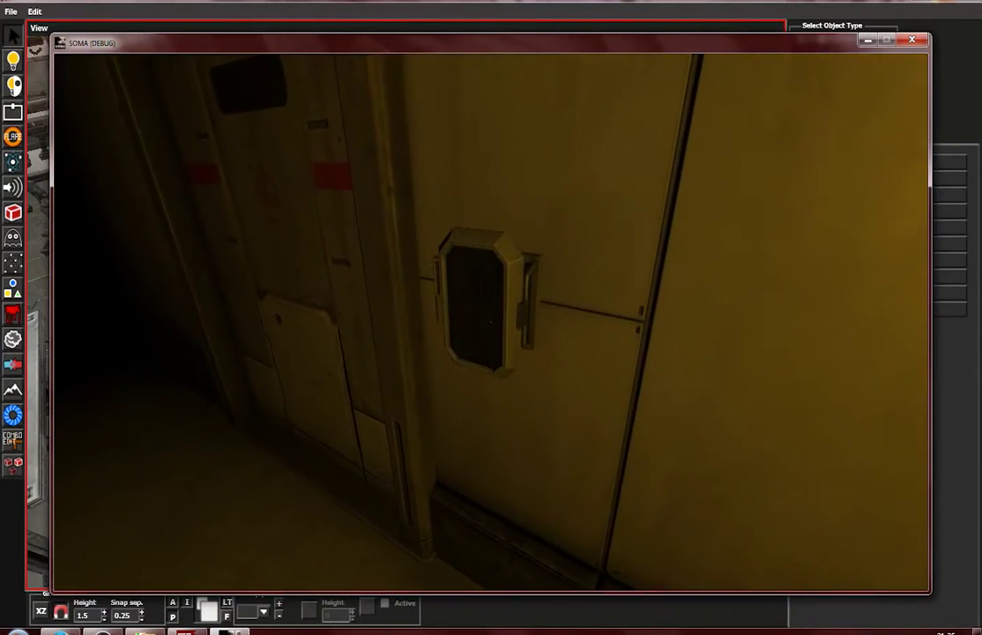
key("w")
key("w")
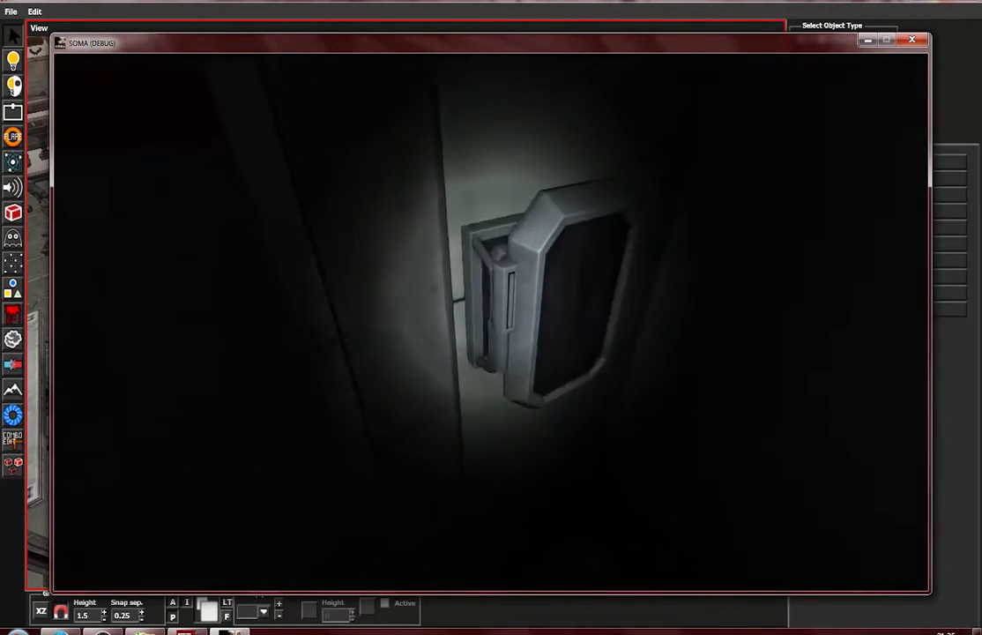
key("w")
key("f")
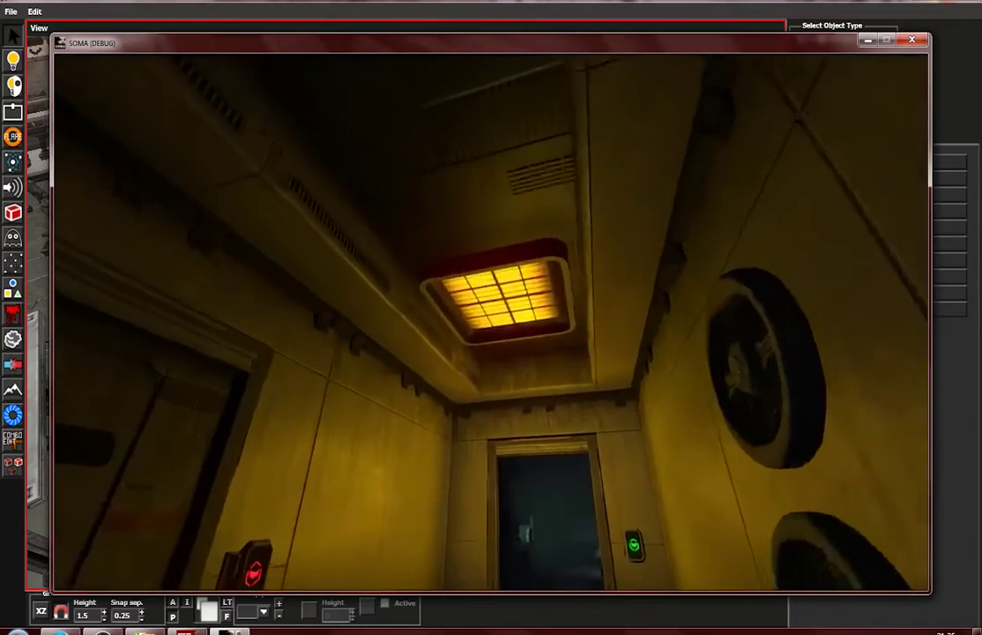
Close the first door from its panel, look around the lit room, and switch back to the level editor
key("w")
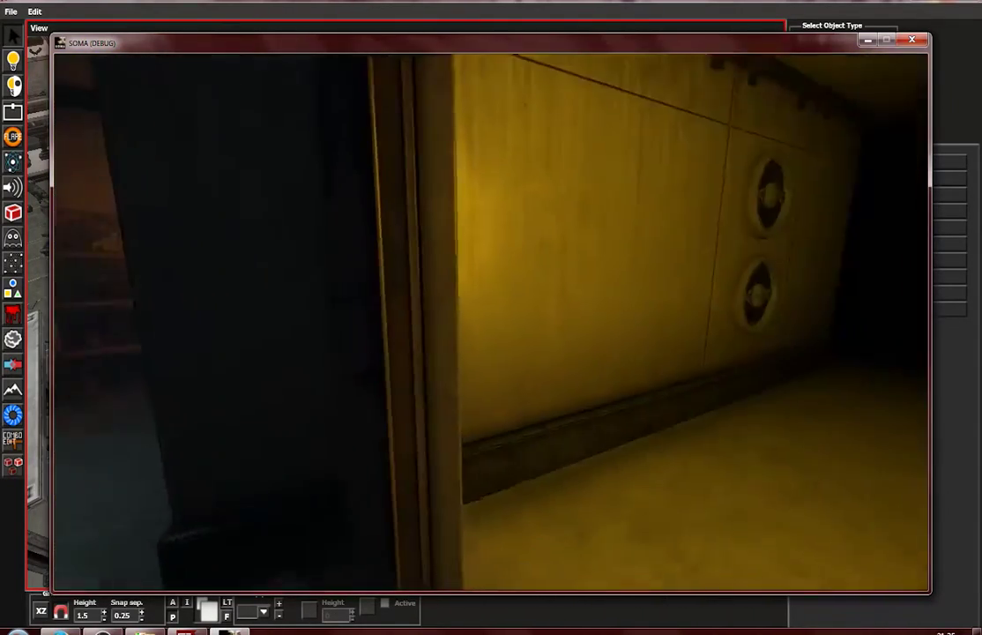
left_click(491, 322)
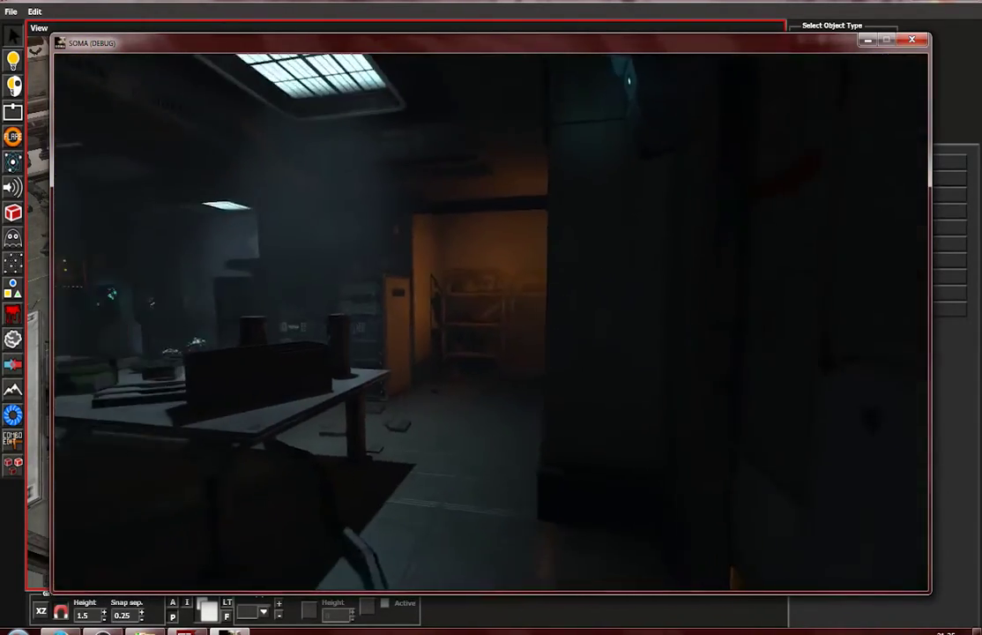
key("w")
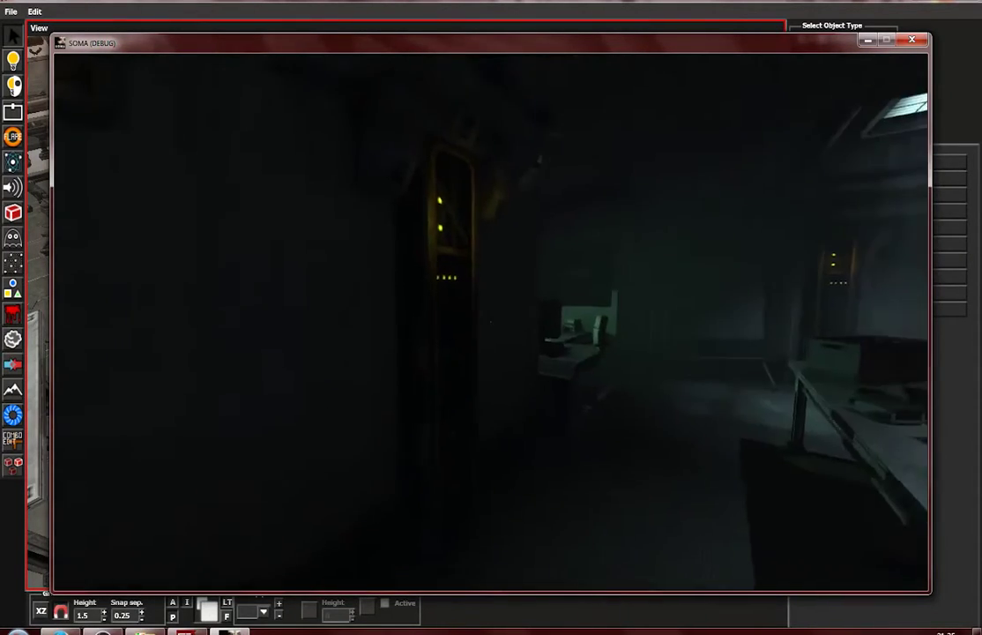
key("w")
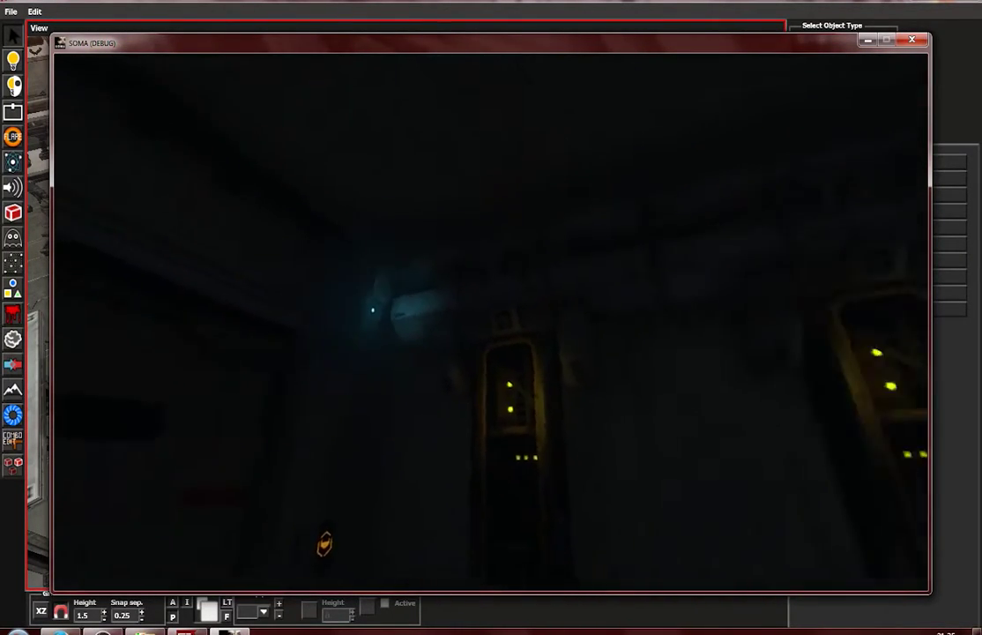
key("w")
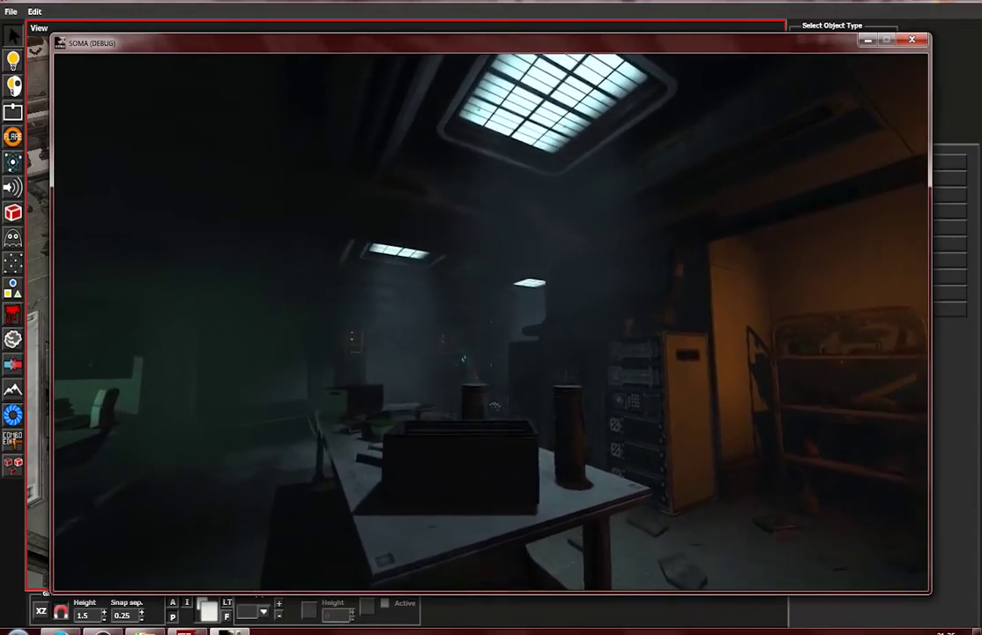
key("s")
key("Escape")
left_click(187, 632)
Select the ceiling lamp above the server racks and open its ConnectedLight properties
left_click(403, 458)
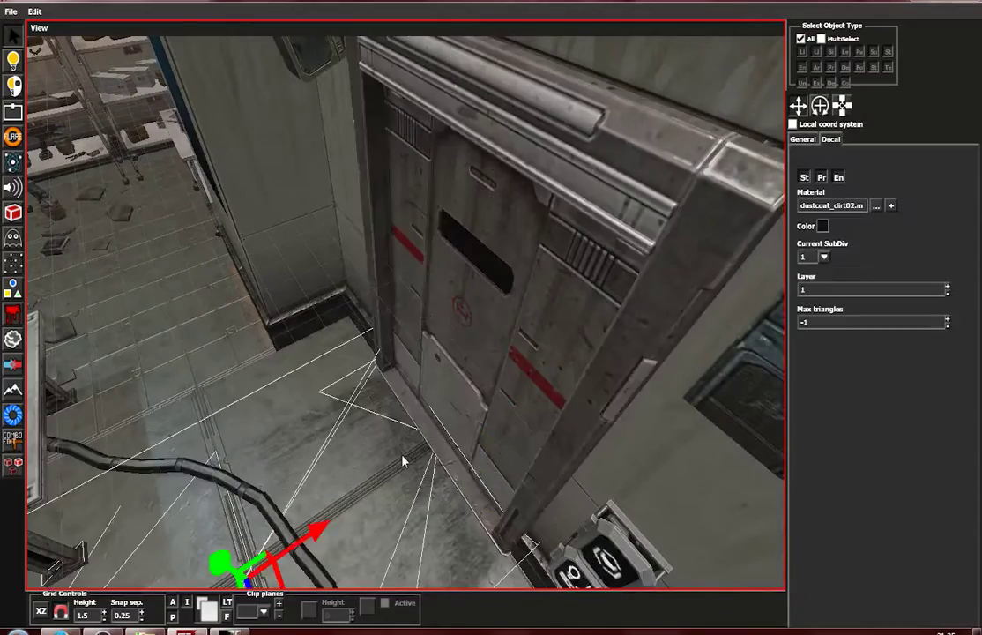
scroll(402, 461, "down", 6)
scroll(432, 388, "up", 5)
scroll(397, 328, "down", 2)
scroll(368, 337, "up", 2)
left_click_drag(368, 337, 521, 413, "alt")
left_click_drag(445, 398, 373, 295, "alt")
left_click(298, 299)
key("f")
scroll(296, 351, "down", 2)
scroll(359, 314, "up", 2)
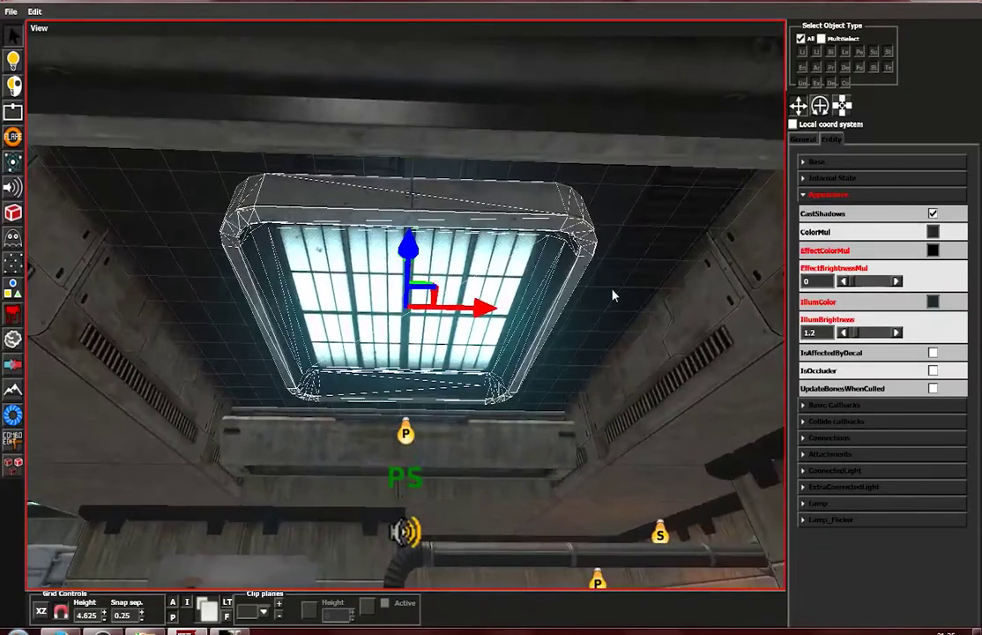
left_click(846, 470)
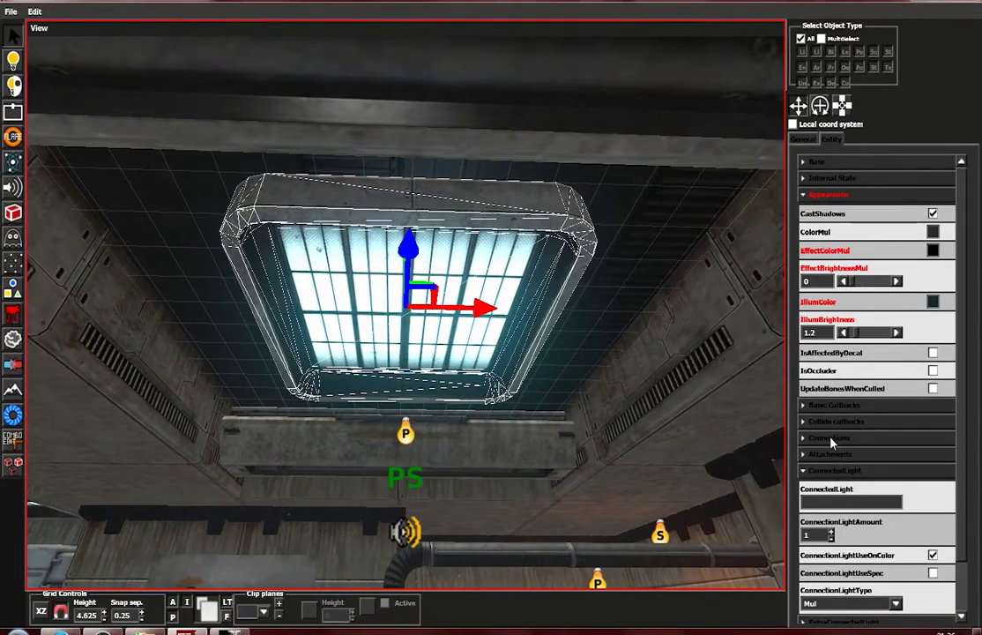
Check the name of the lower spotlight at the ceiling lamp and set the lamp's ConnectedLight to SpotLight_3
scroll(441, 427, "down", 2)
left_click_drag(424, 424, 379, 484, "alt")
scroll(591, 385, "down", 1)
left_click(548, 358)
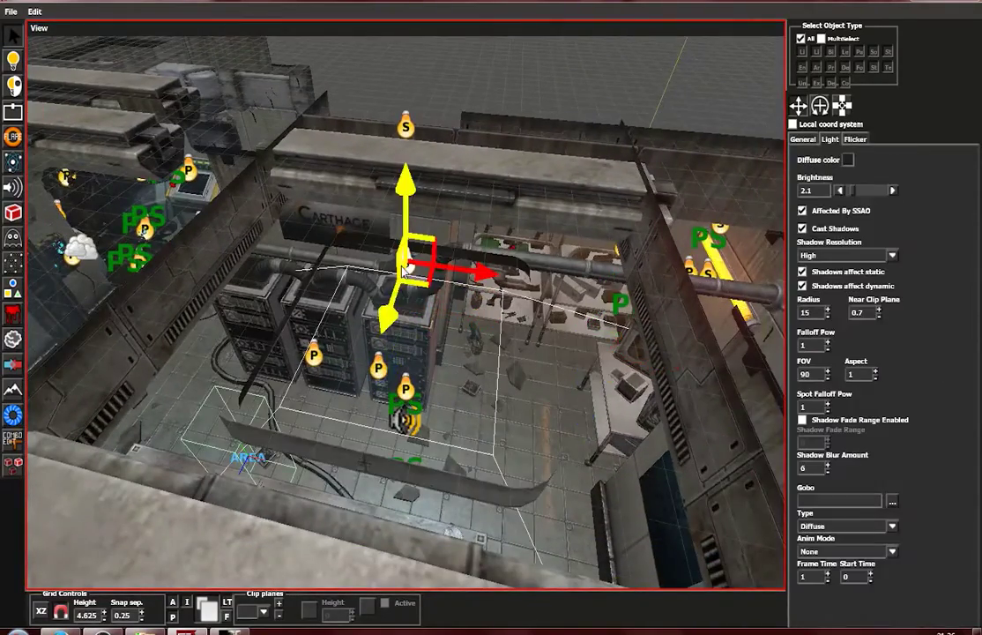
left_click(804, 140)
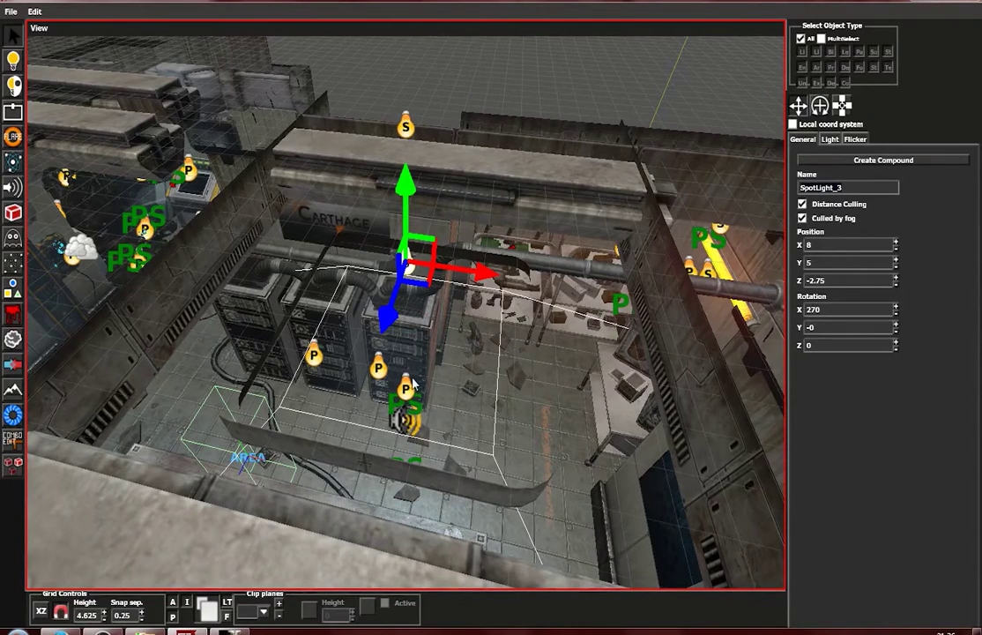
left_click(514, 487)
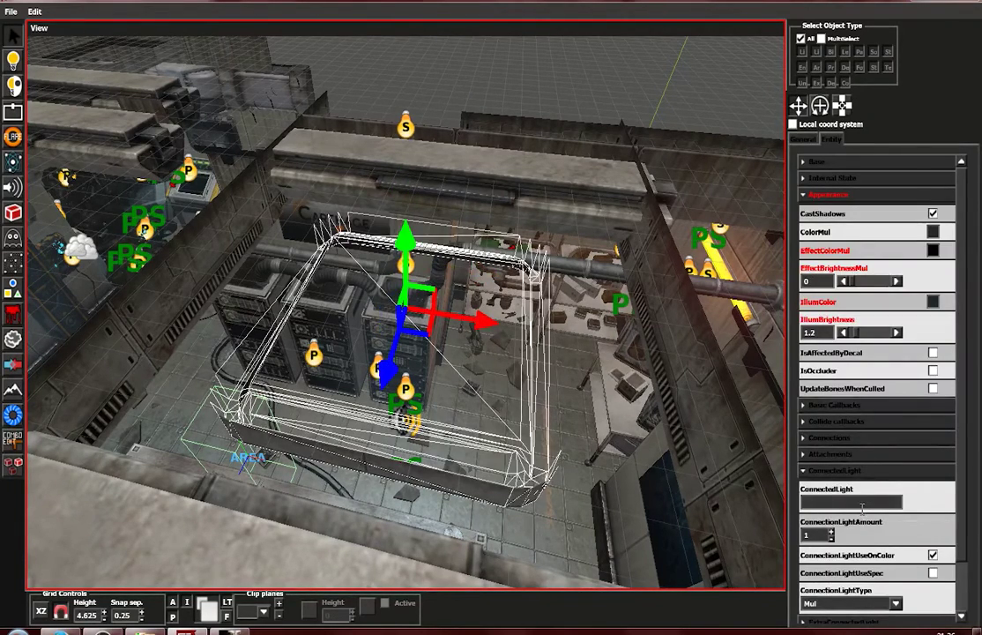
Check the upper spotlight's name and extend the ceiling lamp's ConnectedLight to SpotLight_3,SpotLight_4
left_click(393, 131)
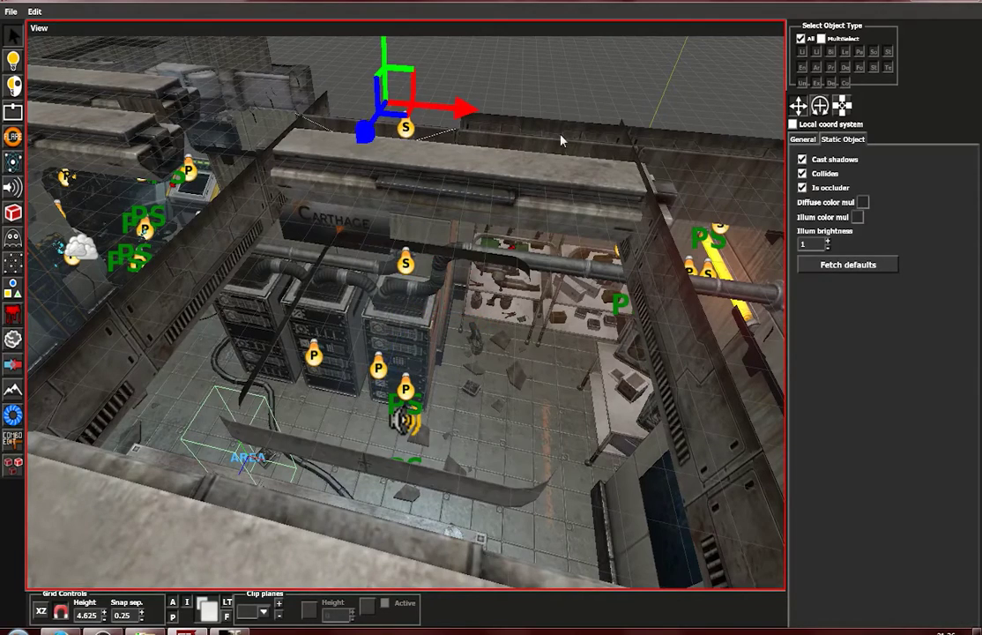
left_click(409, 130)
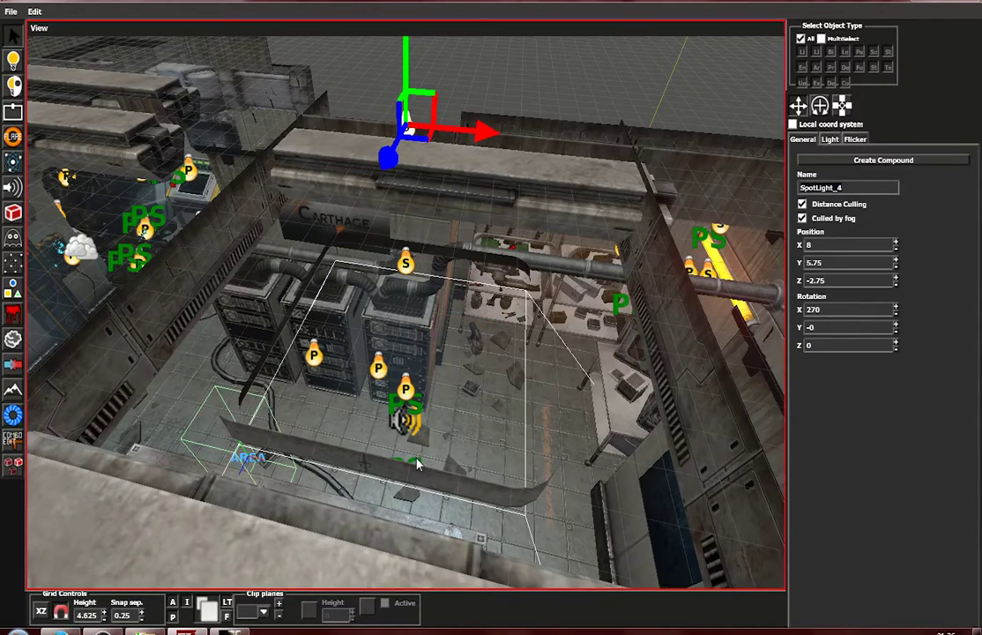
left_click(402, 486)
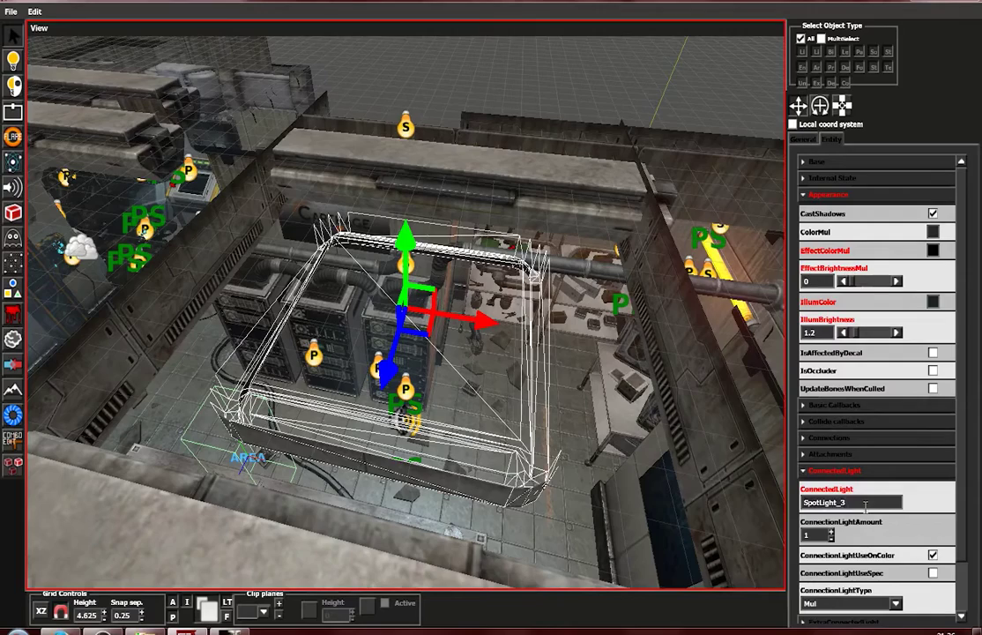
Check the name of the point light below the ceiling lamp and add PointLight_11 to the lamp's ConnectedLight
middle_click_drag(536, 486, 454, 251, "alt")
left_click(408, 460)
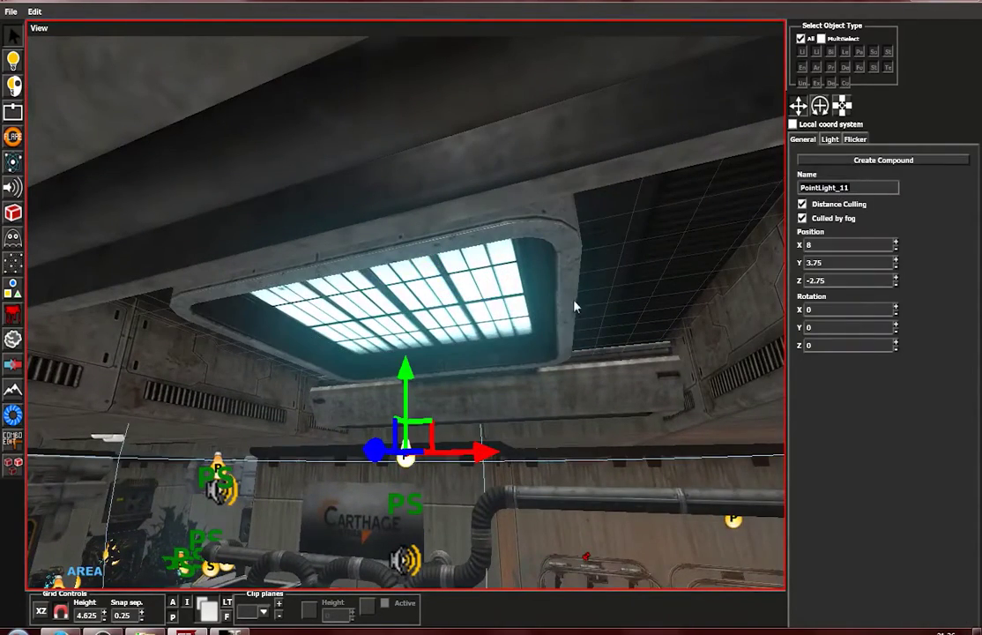
left_click(567, 249)
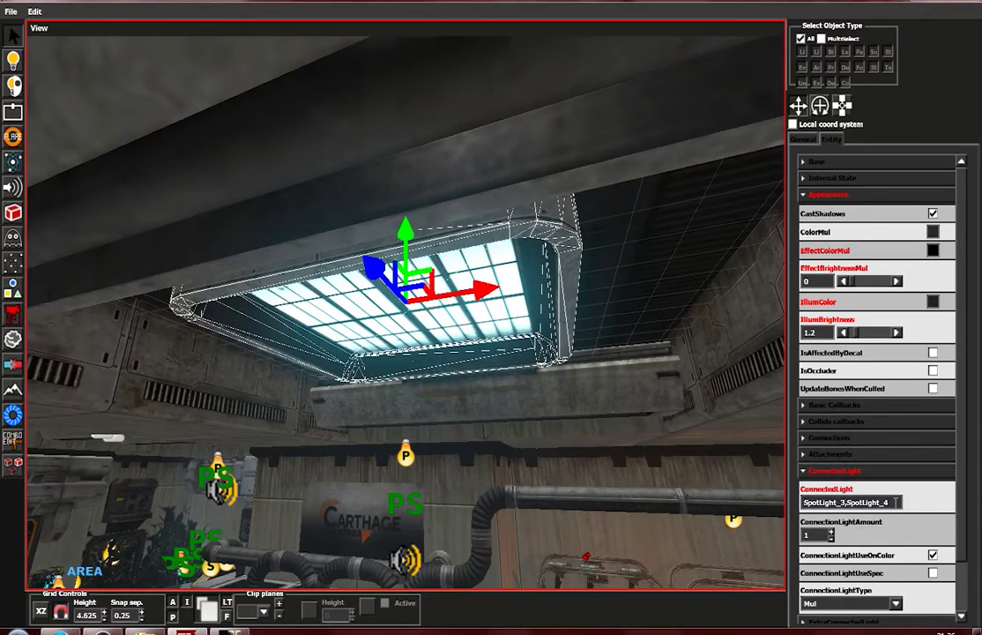
Connect the dust_light_small.ps particle system below the ceiling lamp to PointLight_11, and clear its connected light name
left_click(537, 451)
scroll(533, 450, "down", 3)
middle_click_drag(533, 450, 531, 495, "alt")
left_click(411, 419)
scroll(500, 454, "up", 3)
scroll(518, 494, "down", 3)
key("f")
scroll(459, 420, "up", 3)
middle_click_drag(458, 421, 512, 476, "alt")
left_click(918, 394)
left_click(921, 390)
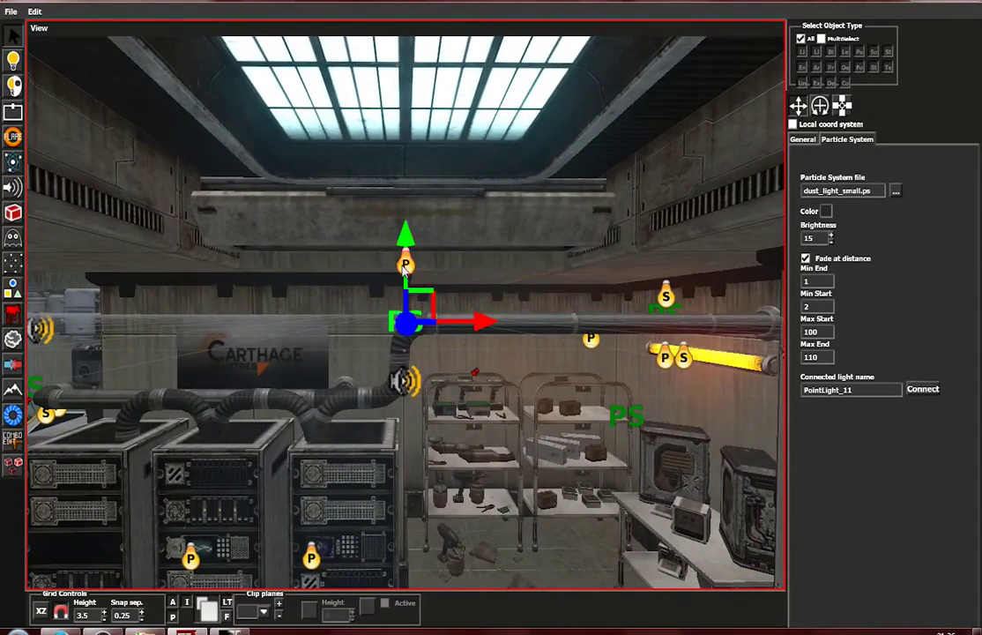
scroll(519, 378, "down", 2)
key("Escape")
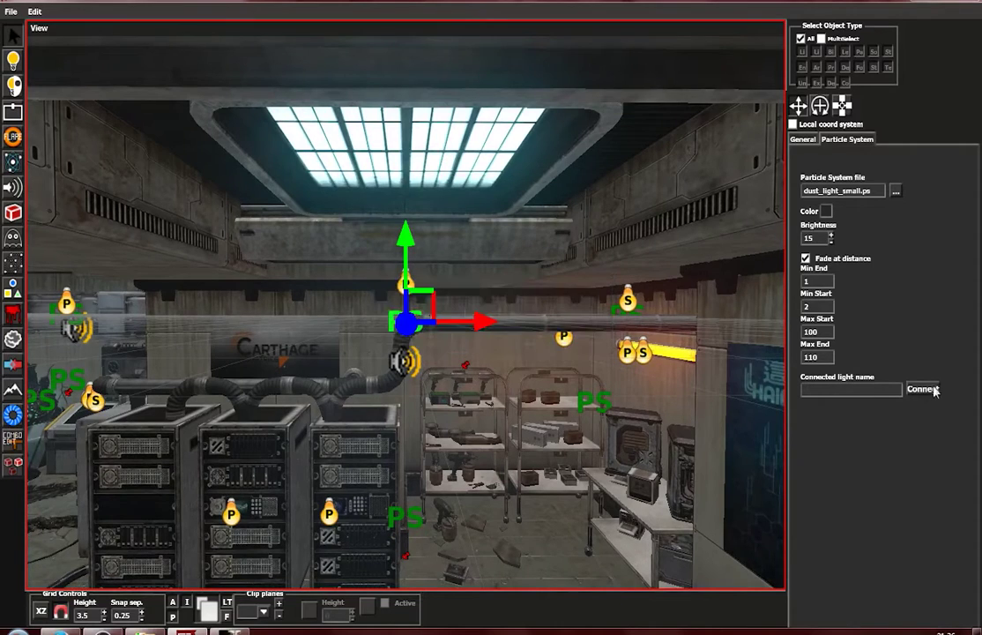
Check the connected light names of the fog particle system and the lamp glow billboard near the floor
scroll(423, 510, "down", 2)
left_click_drag(423, 511, 394, 473, "alt")
left_click(392, 477)
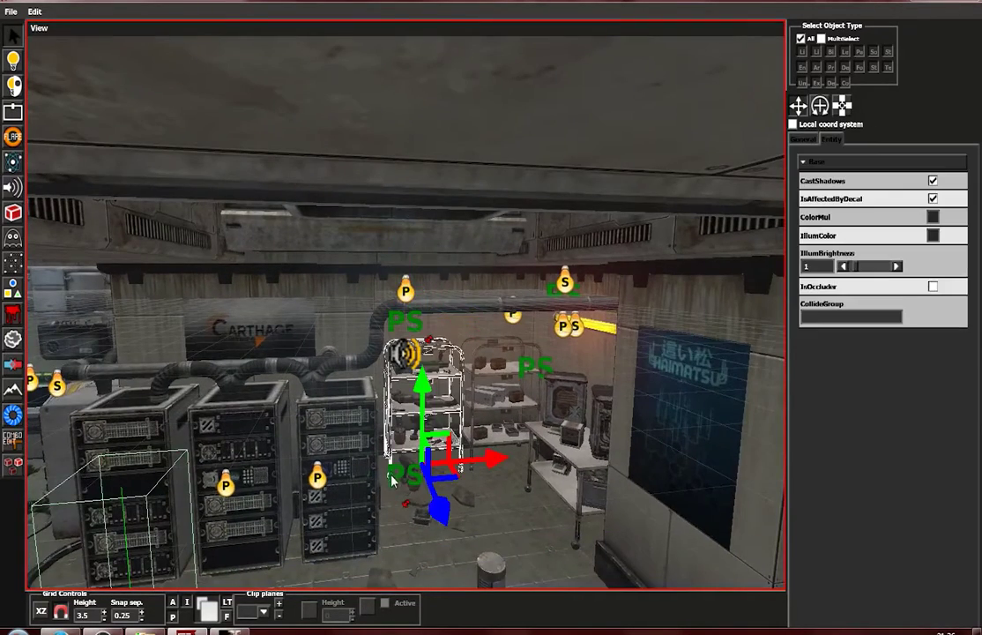
left_click(396, 478)
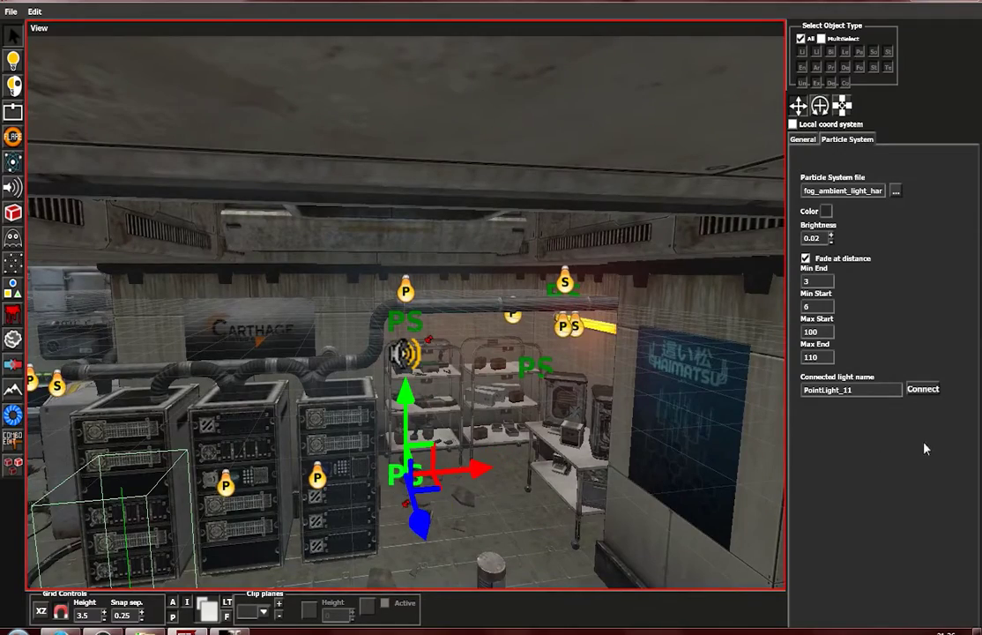
left_click(402, 505)
key("f")
left_click_drag(391, 441, 364, 385, "alt")
scroll(364, 383, "down", 1)
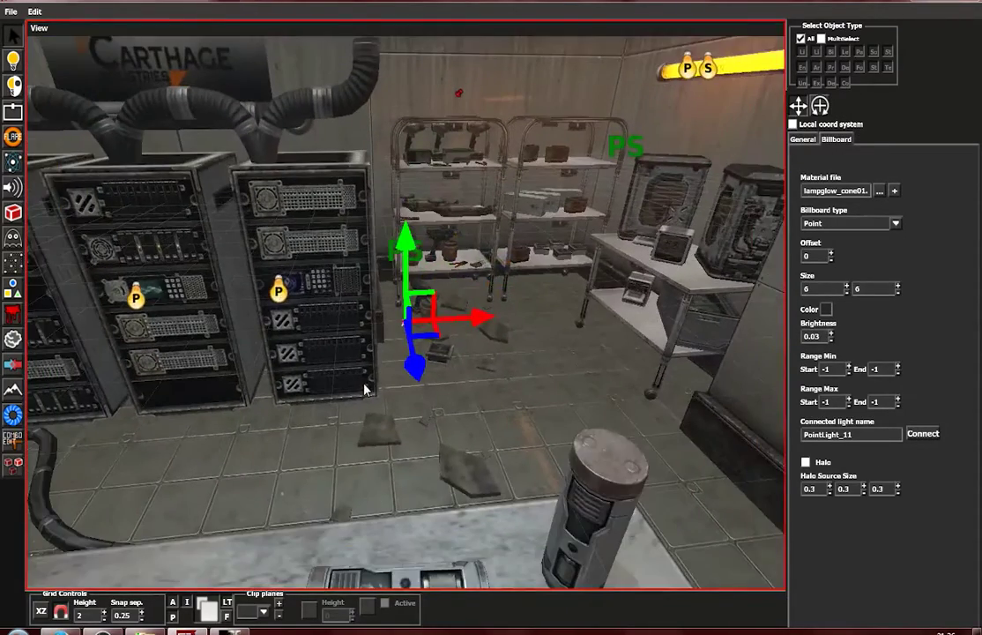
Select the neighbouring ceiling lamp and check its ConnectedLight properties
scroll(366, 390, "down", 6)
left_click_drag(400, 314, 301, 370, "alt")
middle_click_drag(300, 370, 498, 403, "alt")
left_click_drag(498, 404, 399, 252, "alt")
left_click(414, 446)
key("f")
scroll(399, 251, "down", 2)
left_click_drag(413, 459, 401, 421, "alt")
scroll(402, 440, "up", 1)
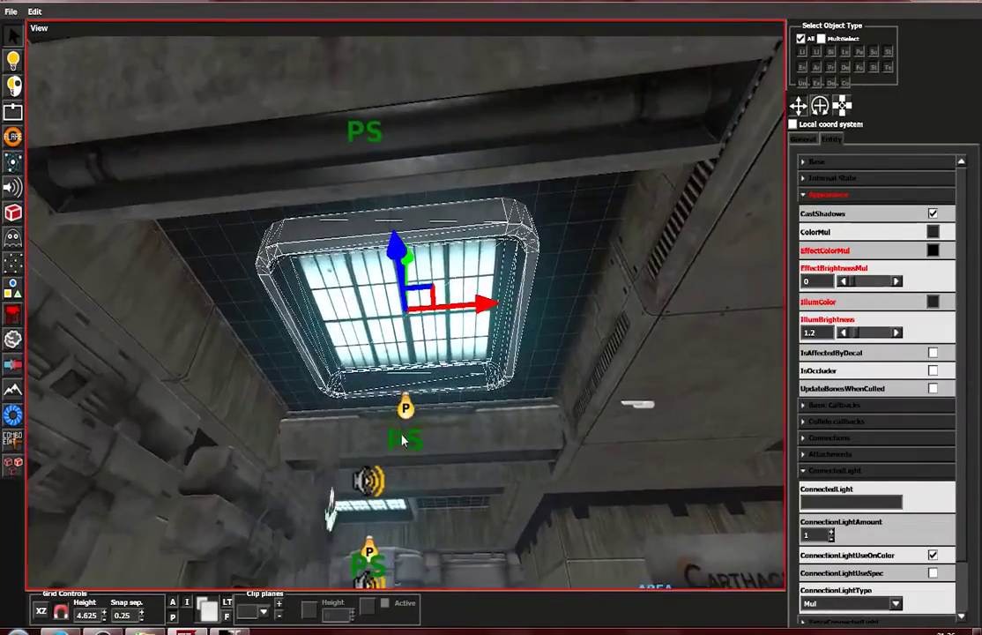
Connect the dust_light_small.ps particle system below the neighbouring ceiling lamp to PointLight_10
left_click(403, 440)
key("f")
left_click_drag(344, 444, 361, 516, "alt")
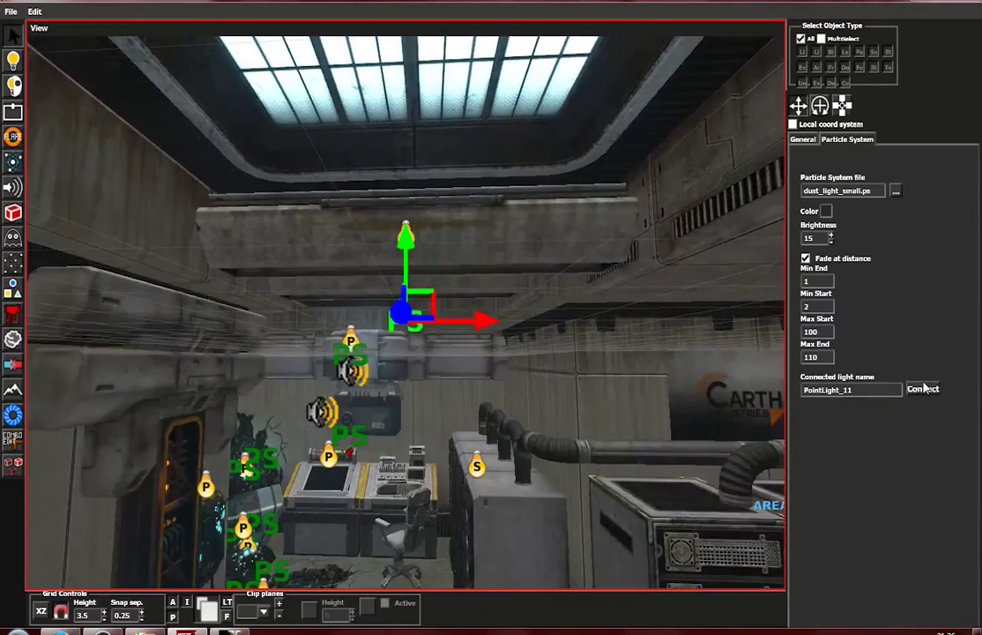
left_click_drag(413, 244, 410, 406, "alt")
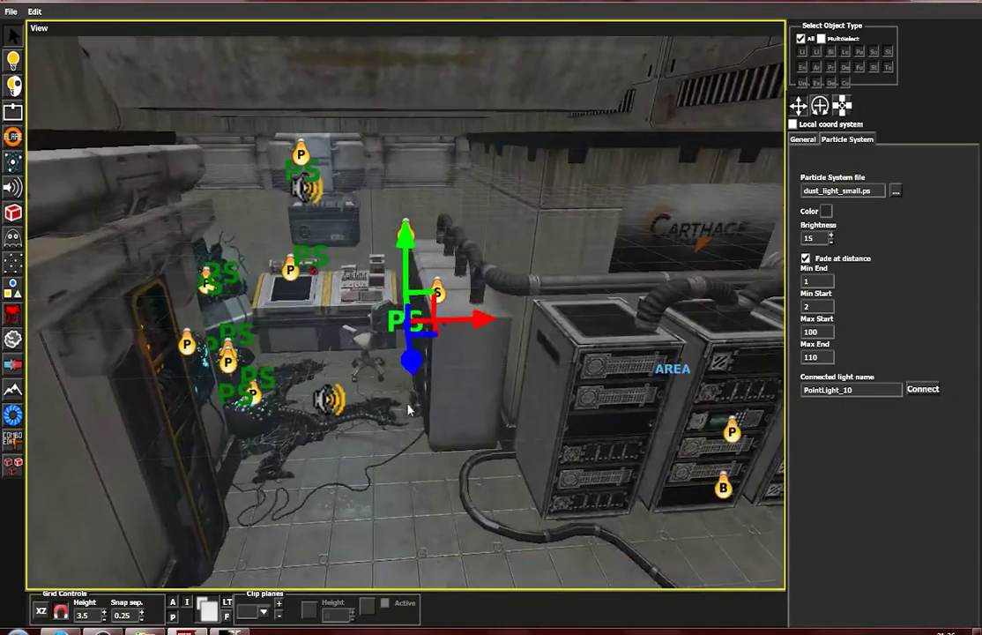
Check the fog particle system near the floor below the neighbouring lamp, and connect the lampglow_cone01 billboard there to PointLight_10
scroll(425, 478, "down", 2)
left_click_drag(425, 478, 428, 507, "alt")
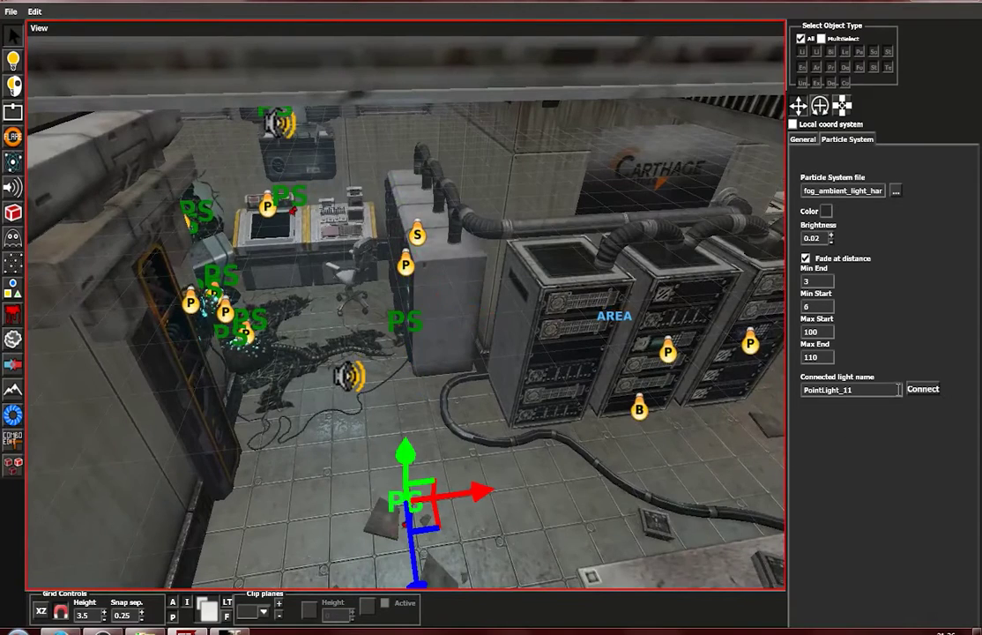
left_click(403, 529)
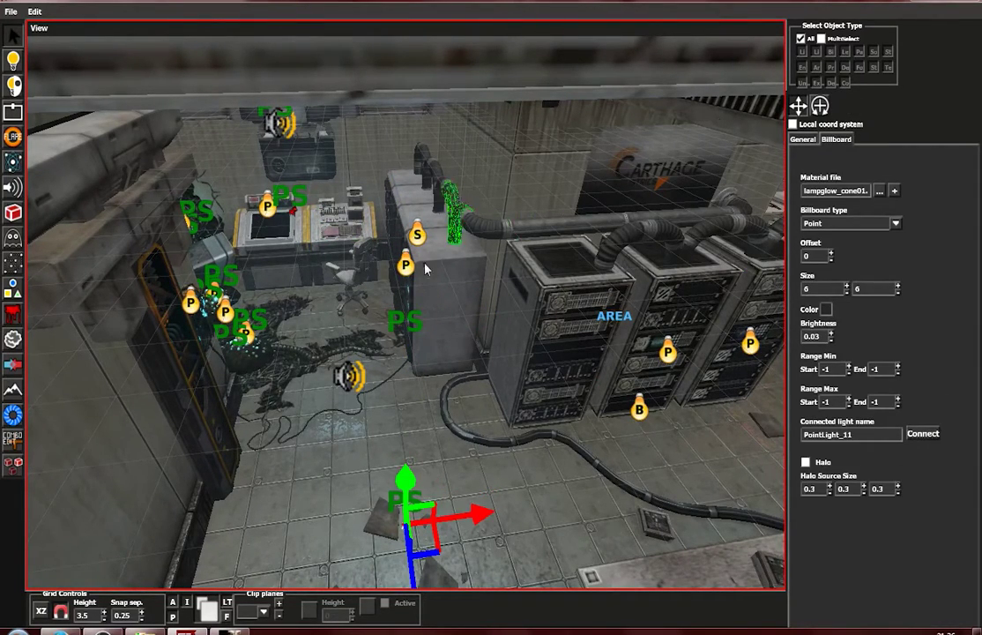
left_click(402, 274)
Check the name of the point light beneath the ceiling lamp and examine that lamp's ConnectedLight properties
scroll(402, 247, "down", 2)
left_click_drag(402, 247, 402, 321, "alt")
scroll(401, 321, "down", 3)
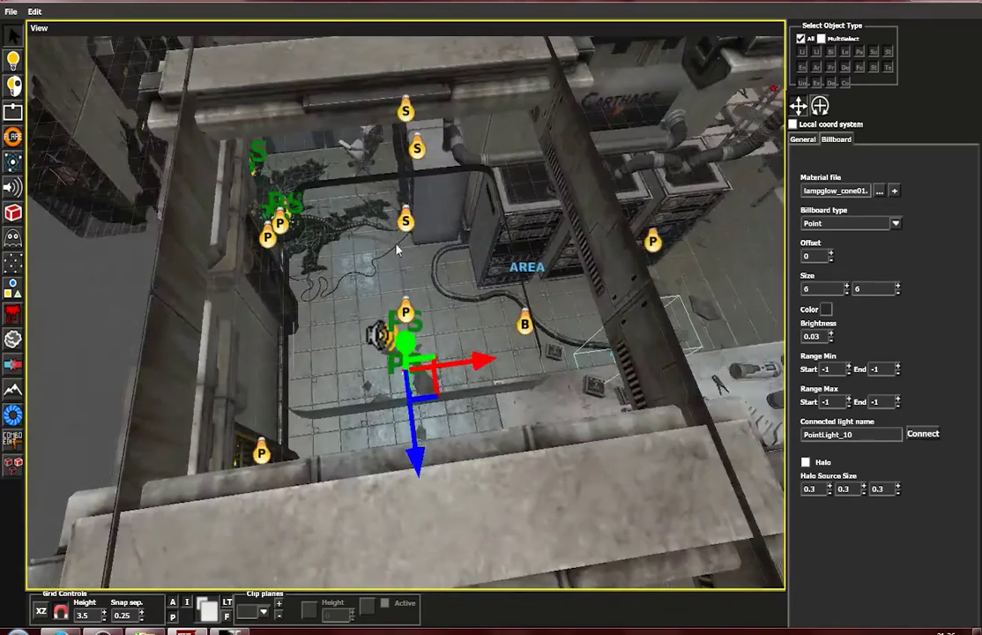
left_click_drag(397, 255, 404, 215, "alt")
left_click(405, 307)
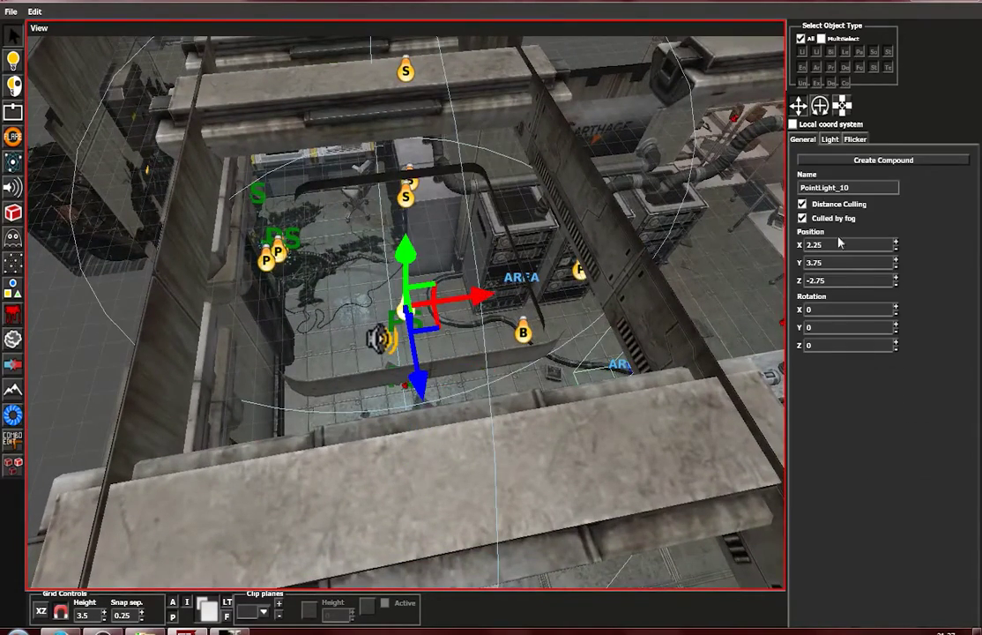
left_click(499, 377)
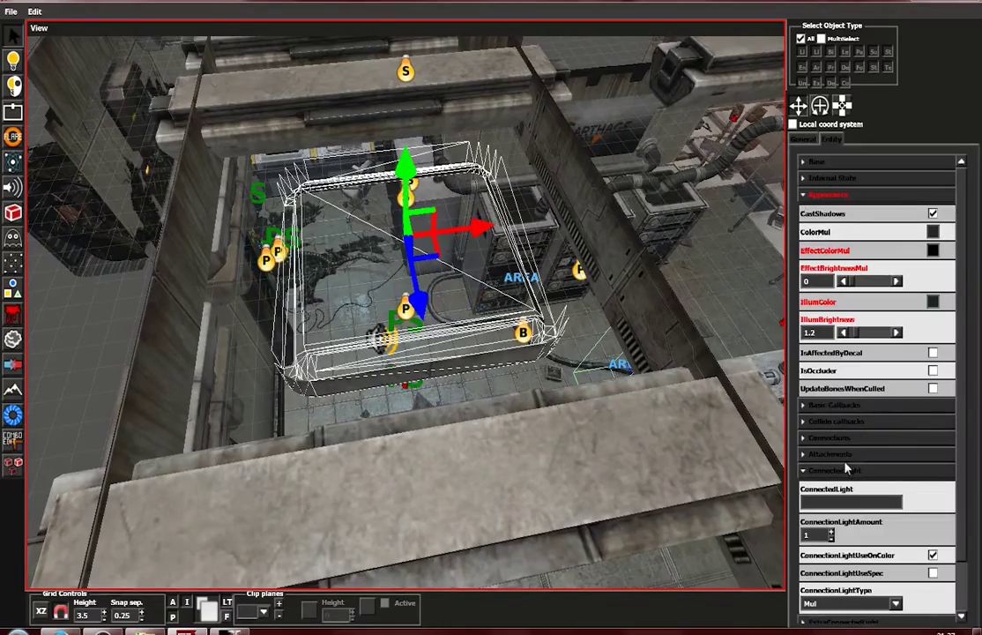
scroll(428, 115, "down", 5)
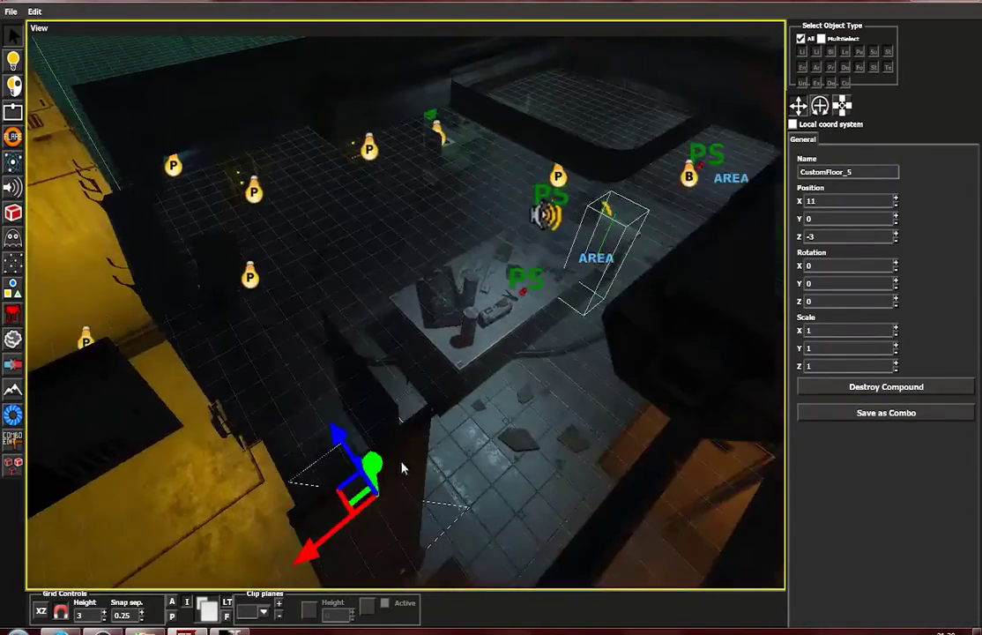
Select the large ceiling lamp over the storage end of the room and look up its entity name
middle_click_drag(401, 468, 389, 275)
left_click(610, 212)
left_click(803, 140)
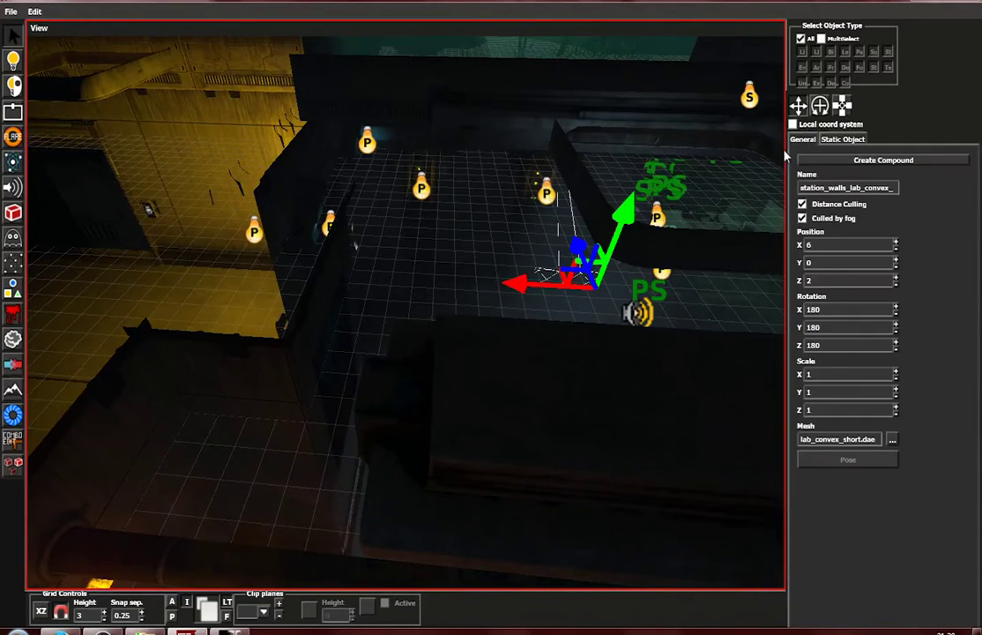
left_click(697, 247)
left_click(804, 140)
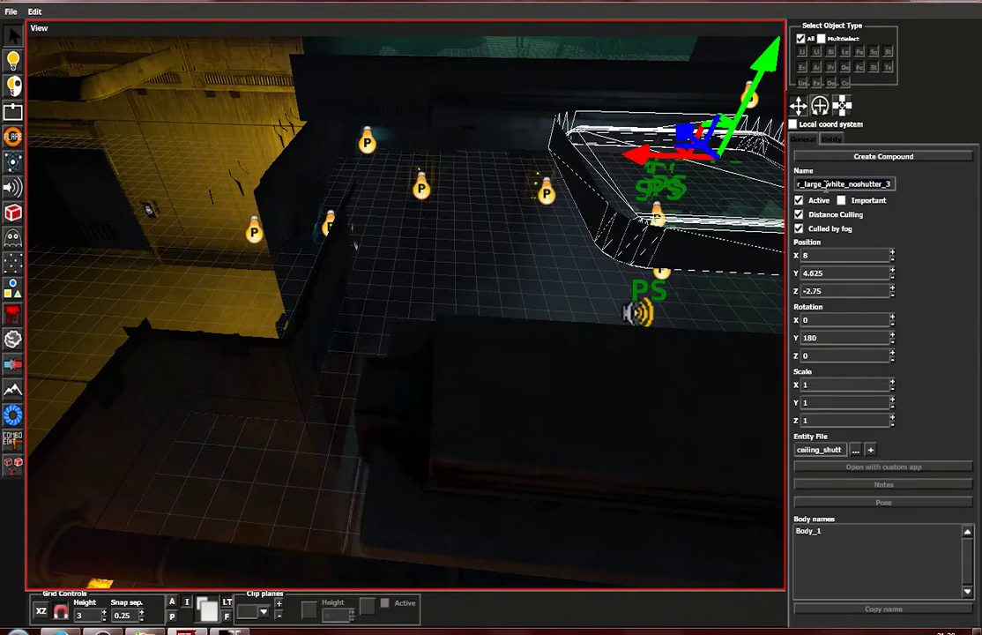
Set the ConnectedEntity of the light button on the wall beside the door to ceiling_shutter_large_white_noshutter_3
middle_click_drag(542, 289, 331, 330, "alt")
scroll(329, 248, "up", 3)
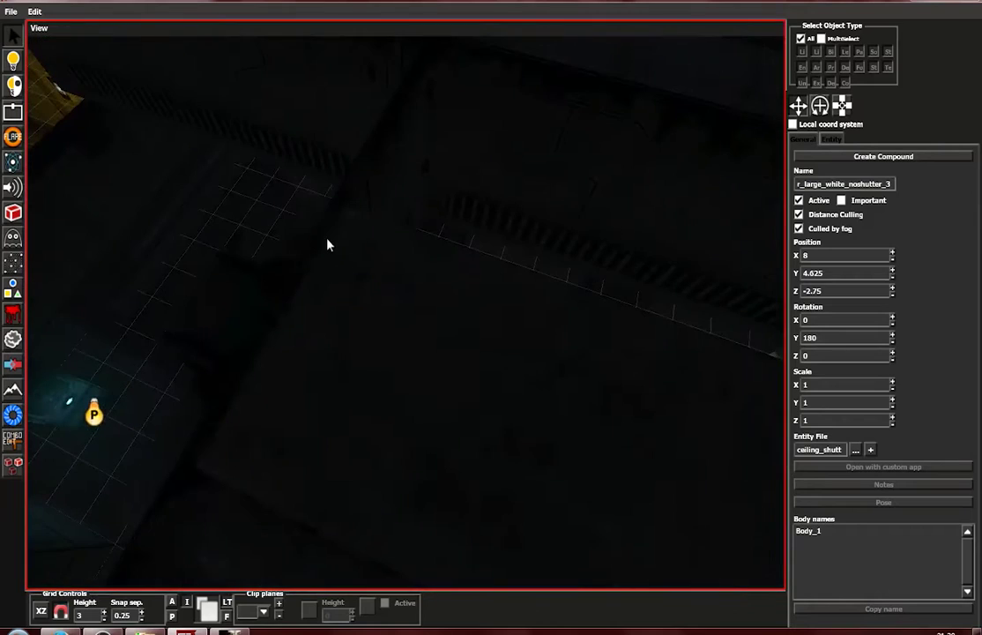
scroll(328, 255, "down", 3)
left_click(341, 250)
left_click(346, 248)
key("f")
middle_click_drag(487, 360, 408, 383, "alt")
scroll(408, 388, "down", 3)
left_click(832, 141)
left_click(870, 277)
scroll(651, 370, "down", 2)
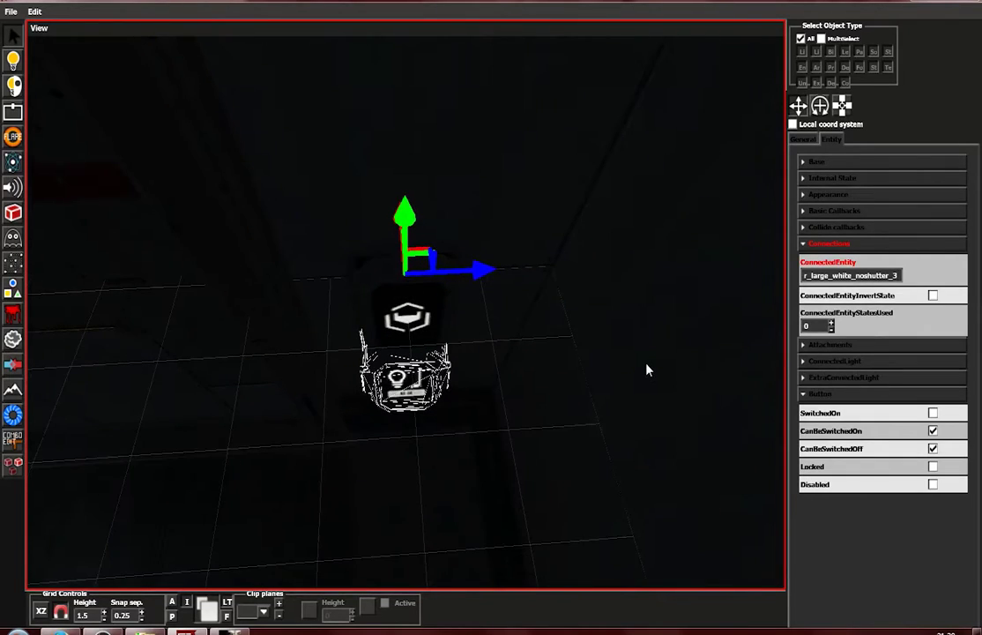
scroll(647, 369, "down", 2)
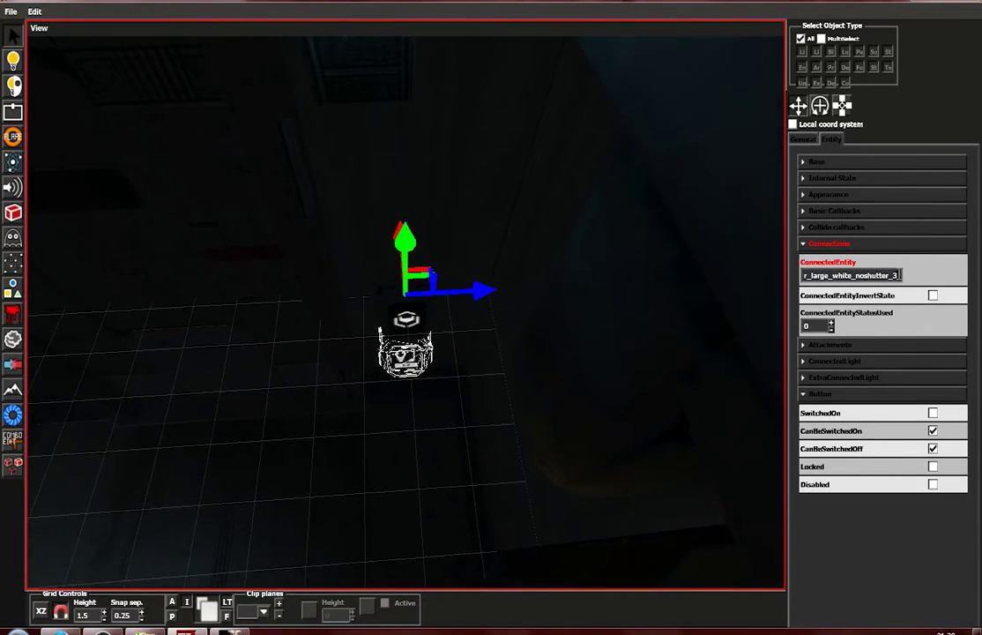
Look up the second ceiling lamp's name and add ceiling_shutter_large_white_noshutter_2 to the light button's ConnectedEntity after a comma
type(",")
scroll(574, 336, "down", 6)
middle_click_drag(558, 337, 370, 243, "alt")
scroll(369, 242, "down", 5)
left_click(431, 203)
left_click(332, 209)
left_click(803, 139)
middle_click_drag(360, 288, 441, 268, "alt")
left_click(576, 287)
left_click(833, 140)
scroll(494, 282, "down", 5)
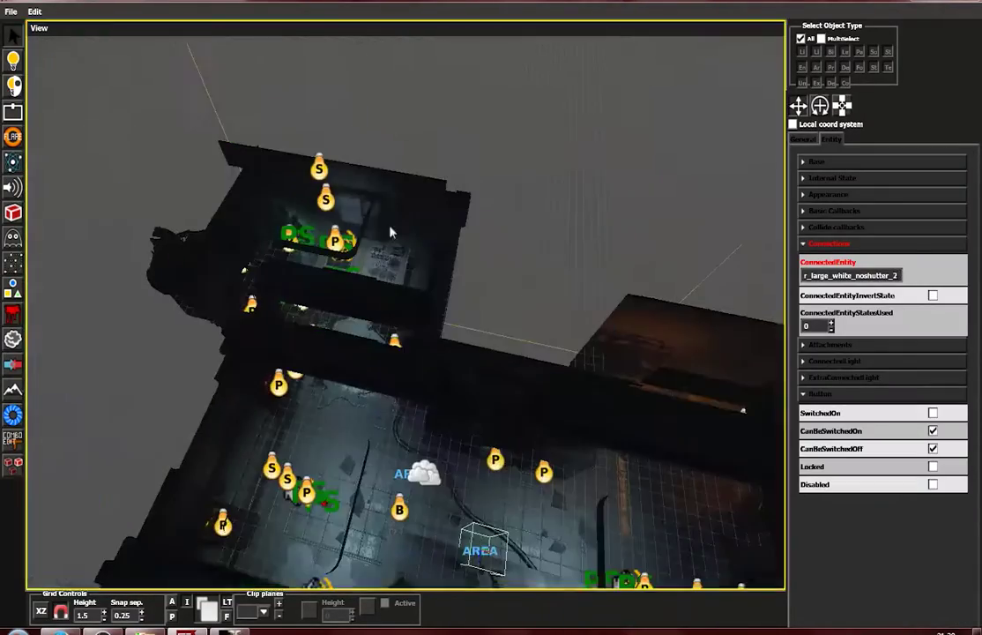
Look up the next ceiling lamp's name and enter ceiling_shutter_large_white_noshutter_1 in the light button's ConnectedEntity
left_click(331, 209)
double_click(844, 184)
middle_click_drag(371, 273, 565, 296, "alt")
scroll(569, 308, "up", 5)
left_click(579, 380)
left_click(833, 139)
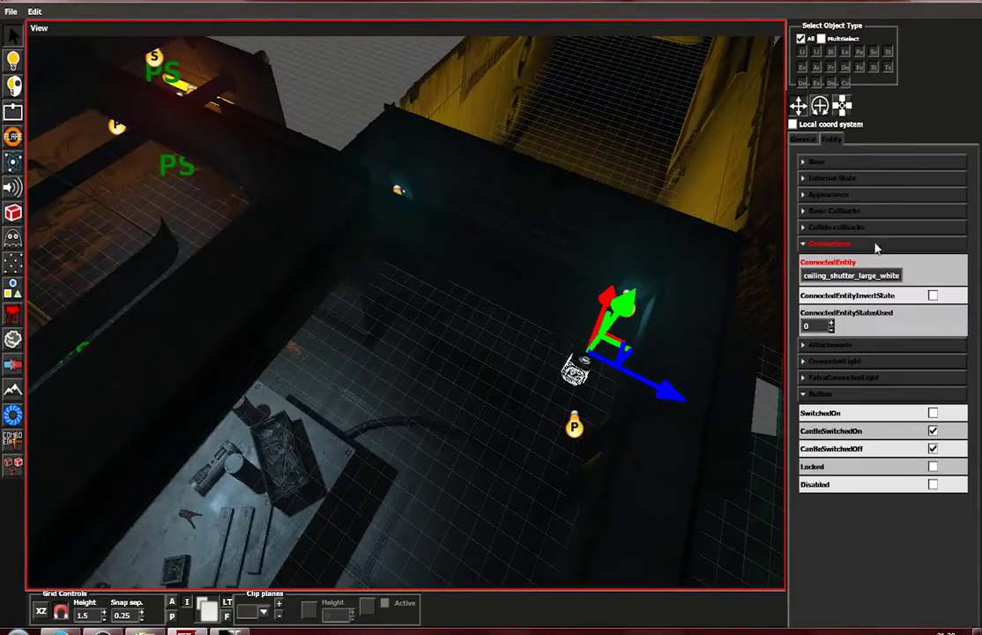
scroll(537, 408, "down", 3)
middle_click_drag(379, 318, 423, 352)
scroll(423, 308, "up", 4)
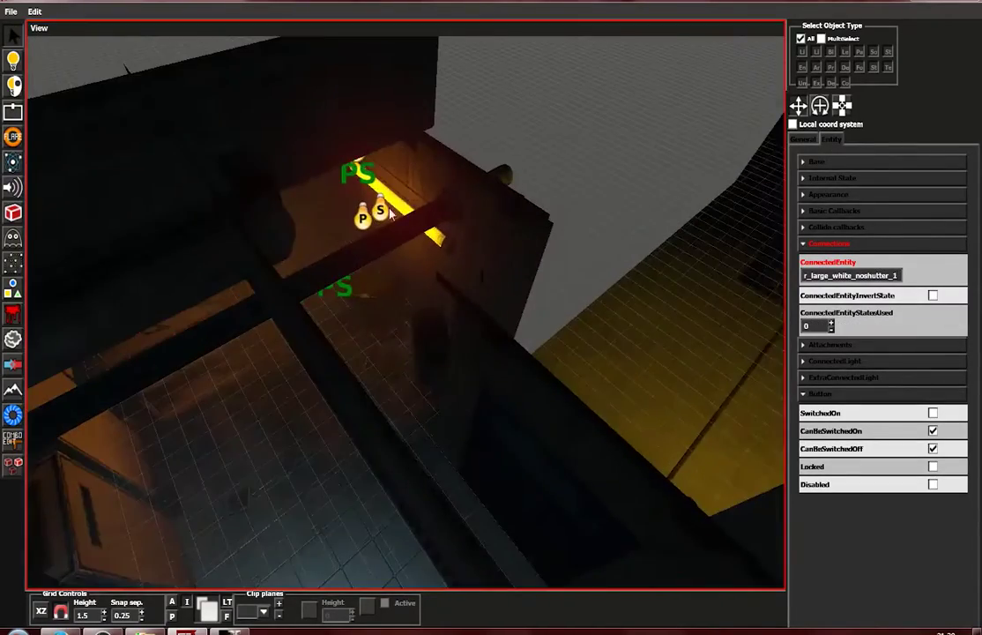
Check the entity properties and name of the orange tube lamp in the storage area
left_click(403, 208)
left_click(832, 139)
left_click(805, 140)
middle_click_drag(565, 328, 442, 196)
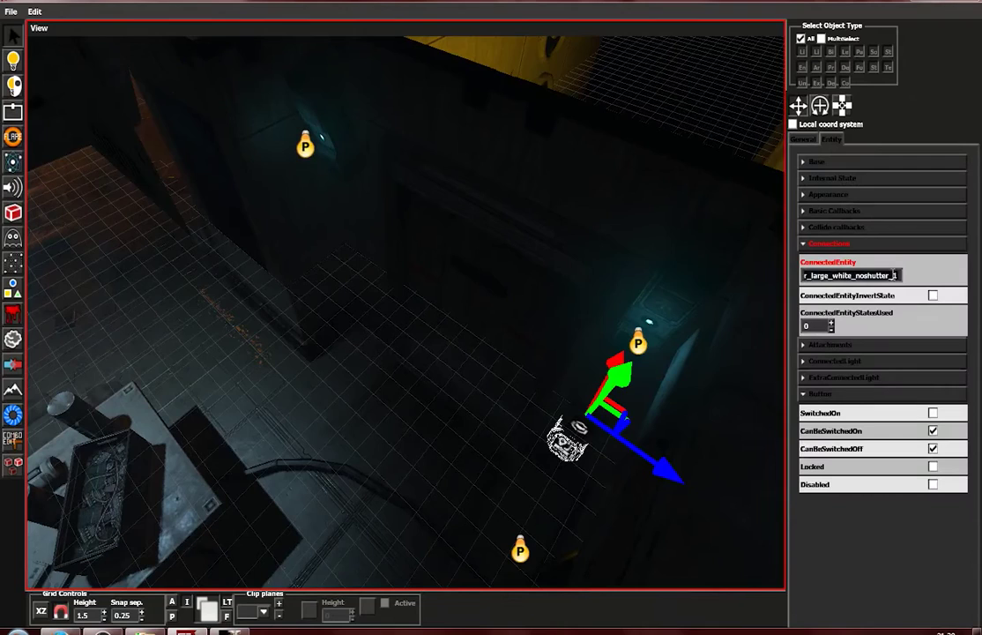
Select the box light in the middle of the room and check its name and general properties
left_click(378, 456)
middle_click_drag(561, 444, 406, 364, "alt")
scroll(279, 323, "up", 4)
middle_click_drag(278, 323, 331, 330, "alt")
left_click(252, 292)
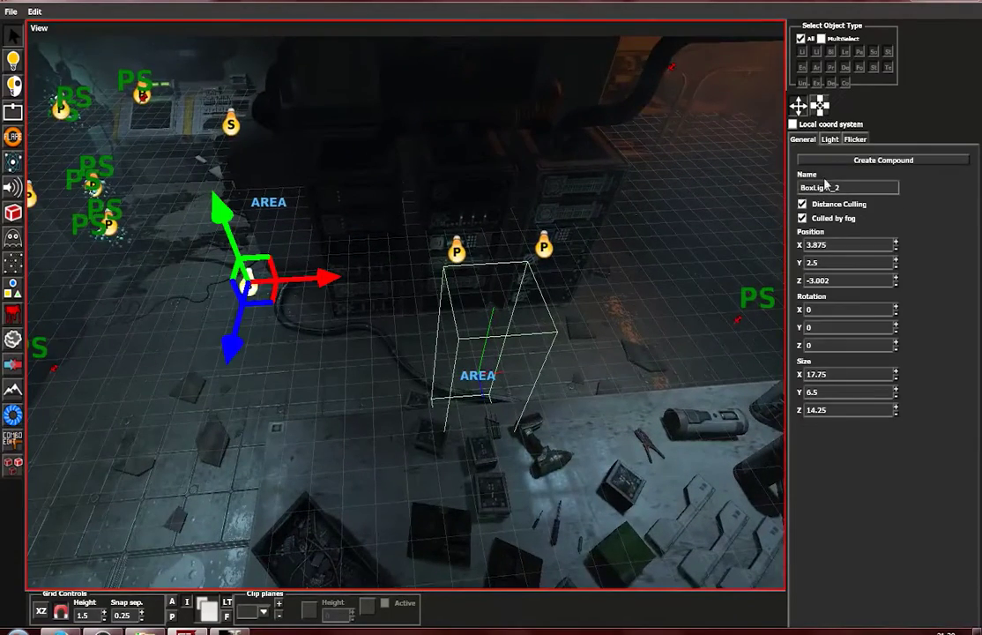
scroll(561, 327, "down", 4)
middle_click_drag(513, 371, 521, 388, "alt")
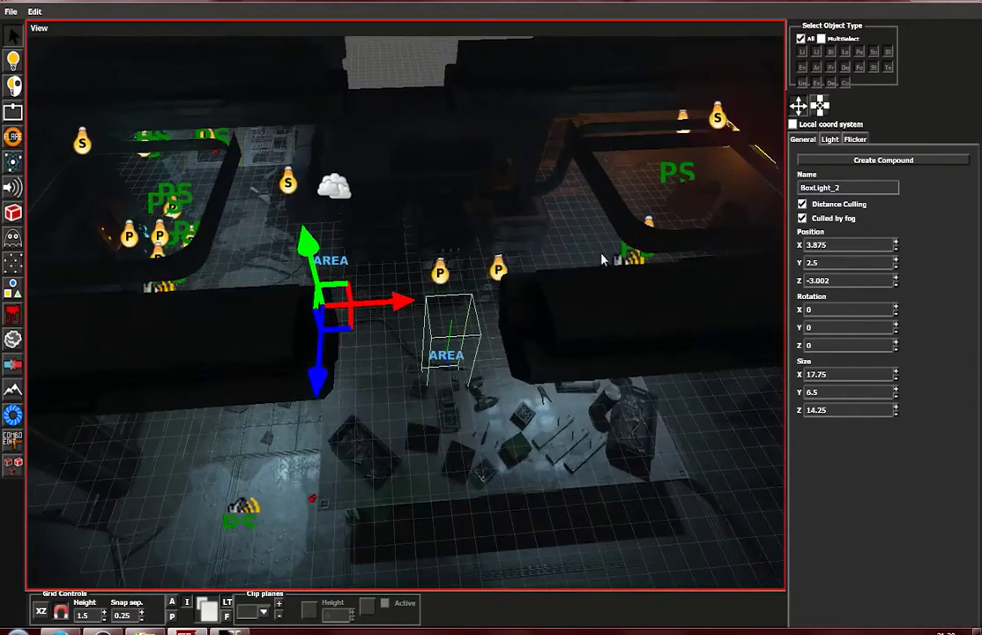
Check the name and ConnectedLight entries of the ceiling lamp over the orange-lit storage area, then deselect it and review the whole room
left_click(615, 232)
middle_click_drag(617, 327, 874, 217, "alt")
middle_click_drag(569, 298, 505, 329)
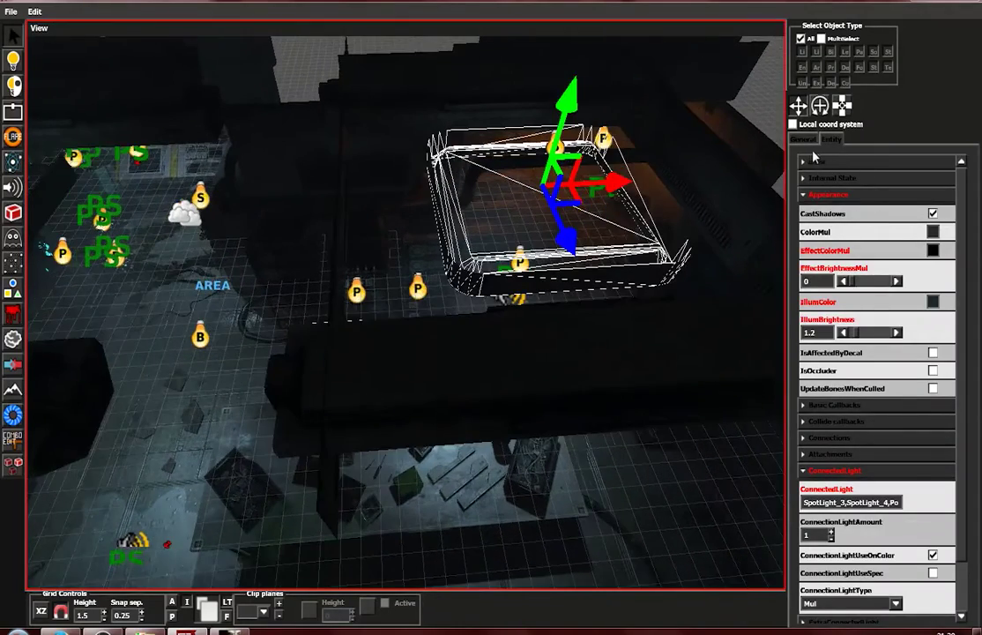
left_click(803, 141)
scroll(351, 351, "down", 4)
middle_click_drag(351, 351, 461, 354, "alt")
scroll(432, 406, "up", 6)
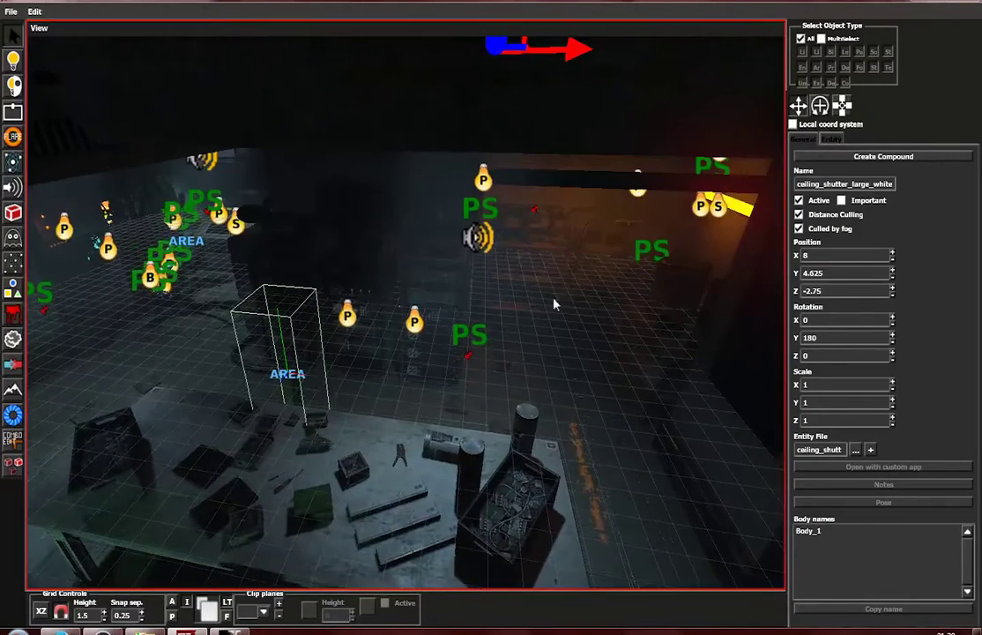
left_click(830, 142)
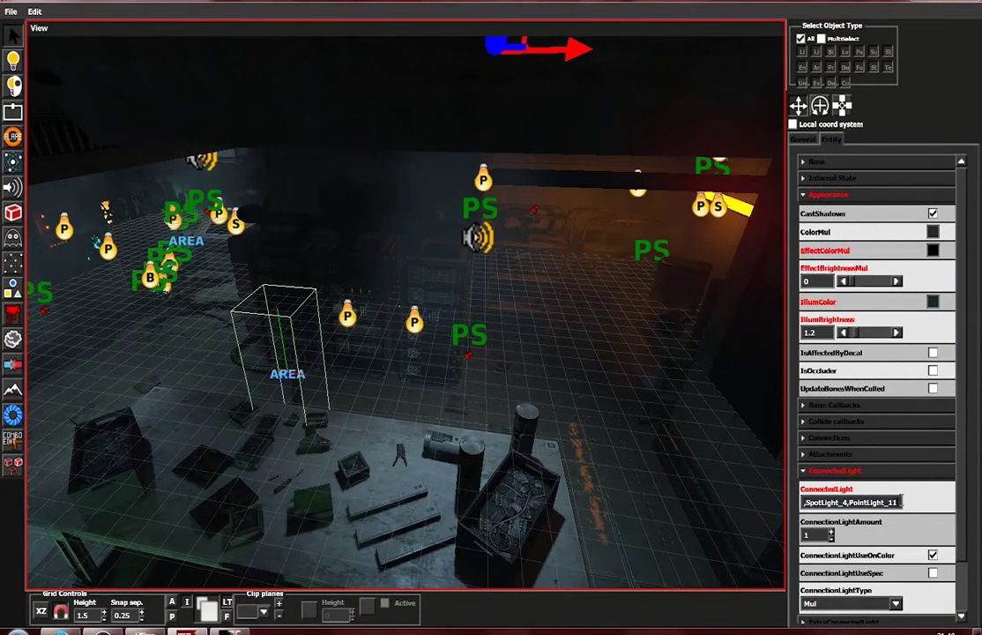
left_click(622, 454)
scroll(466, 430, "down", 3)
middle_click_drag(463, 428, 322, 490, "alt")
middle_click_drag(419, 412, 333, 540, "alt")
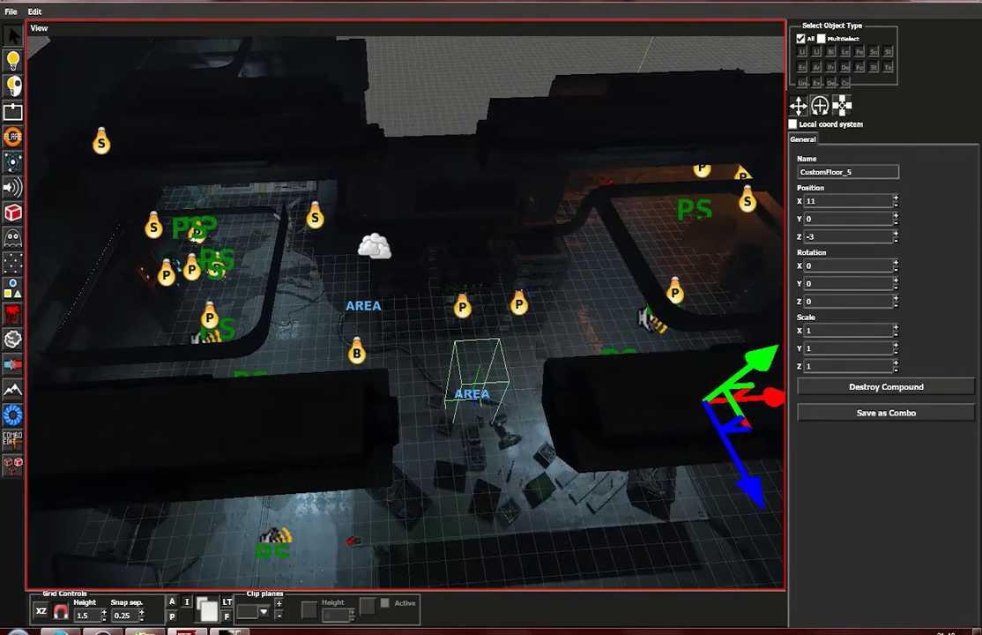
Switch to the SOMA debug game, walk up to the wall panel beside the door and operate its light button
key("alt+Tab")
key("Escape")
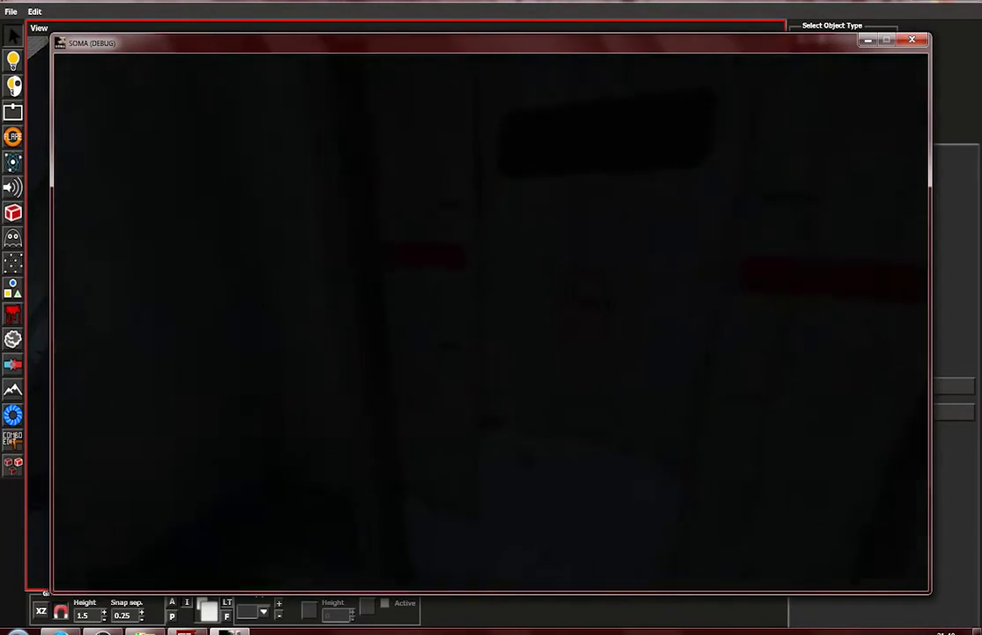
key("w")
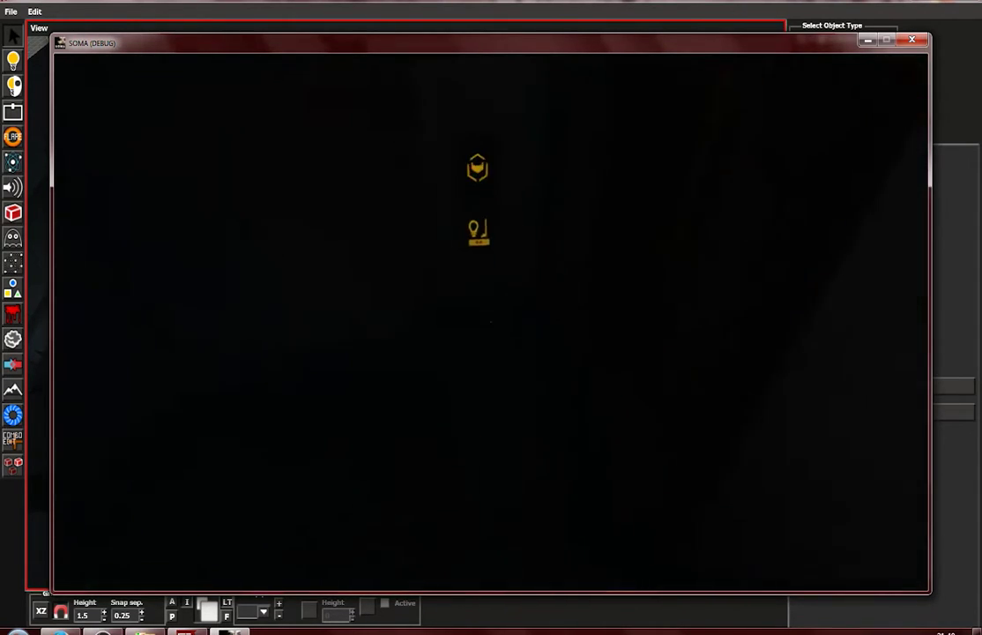
left_click(491, 323)
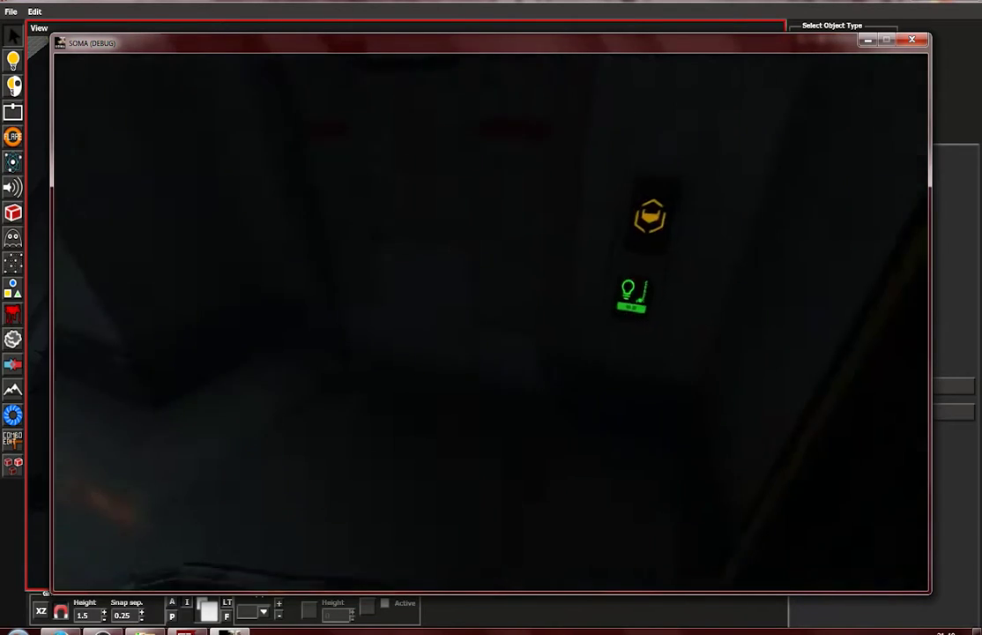
Walk around the room to check its lamps, then return to the wall panel and operate the light button again
key("s")
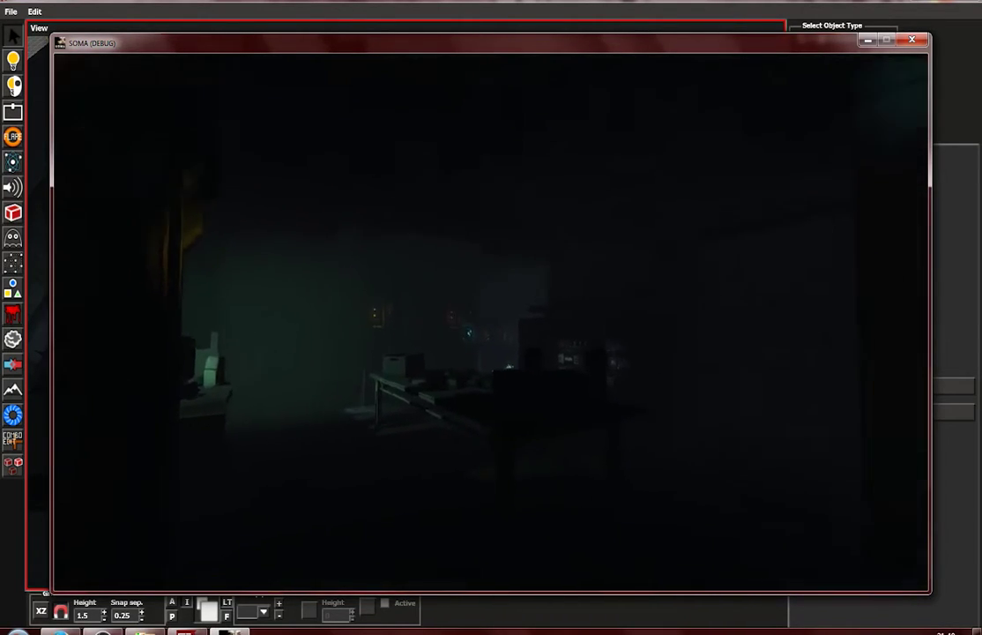
key("w")
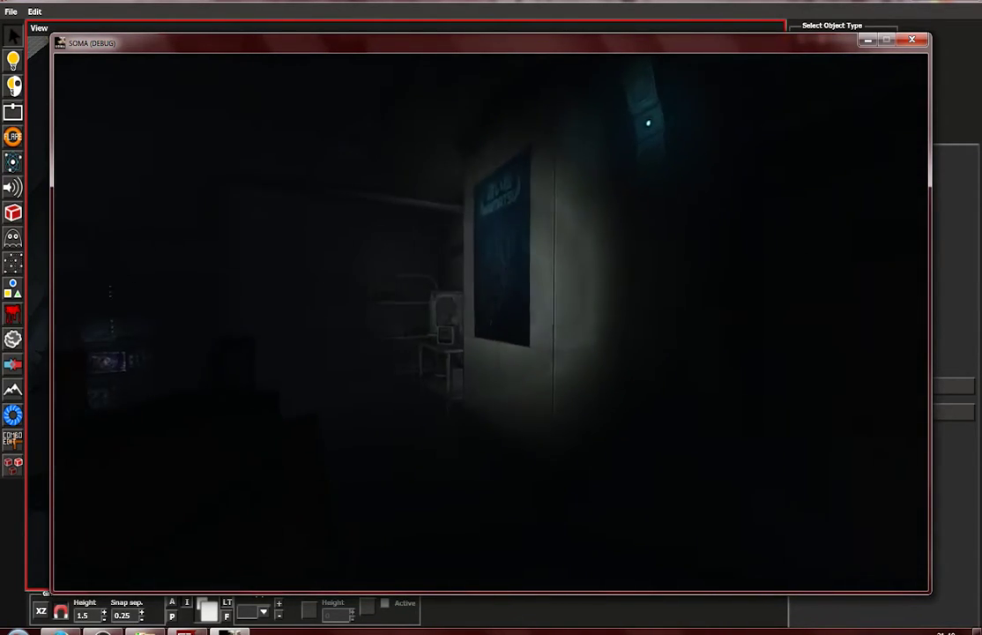
key("w")
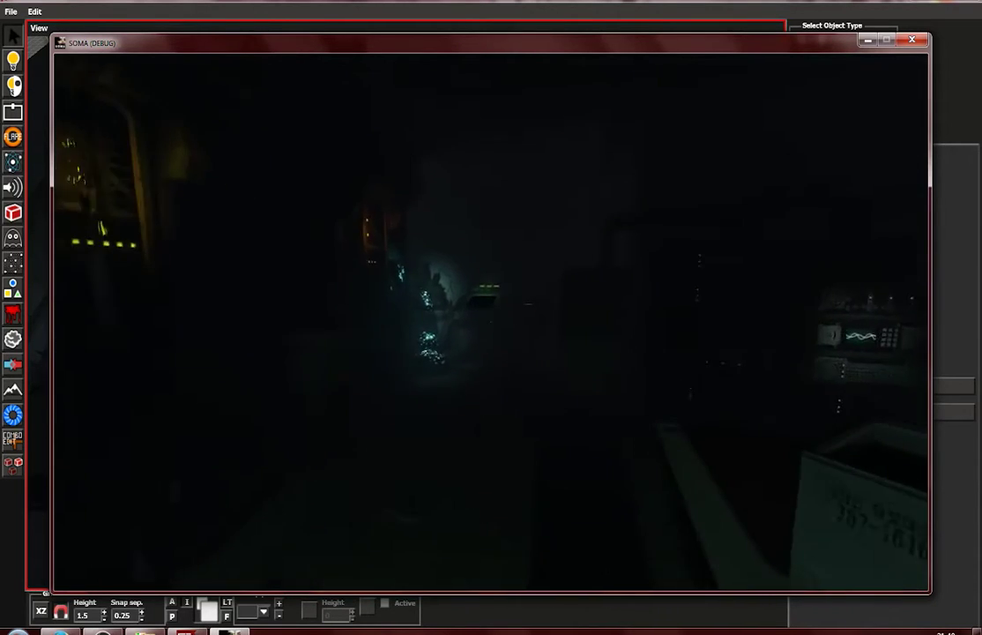
key("w")
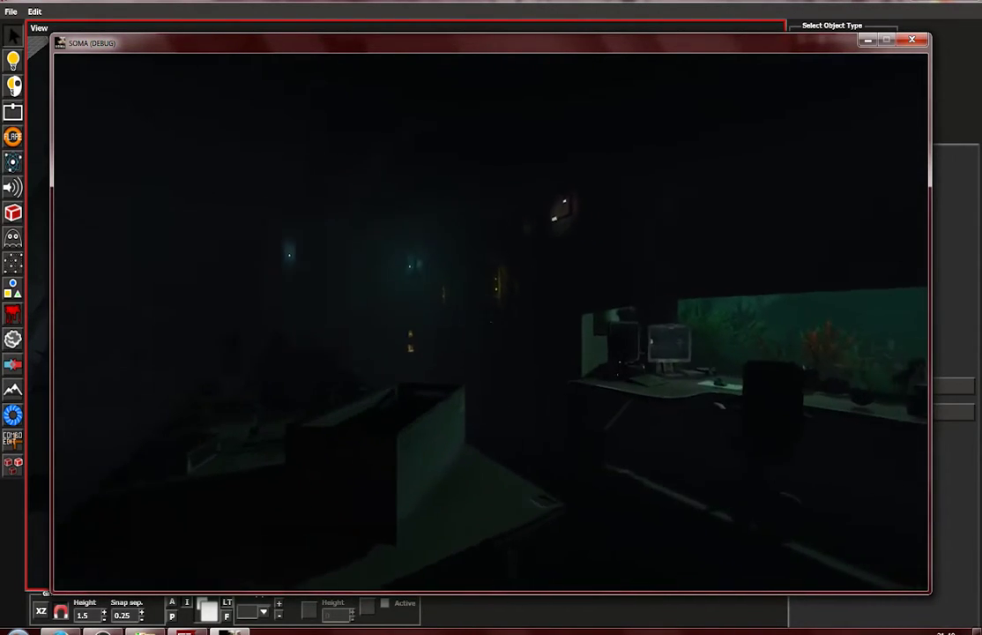
key("w")
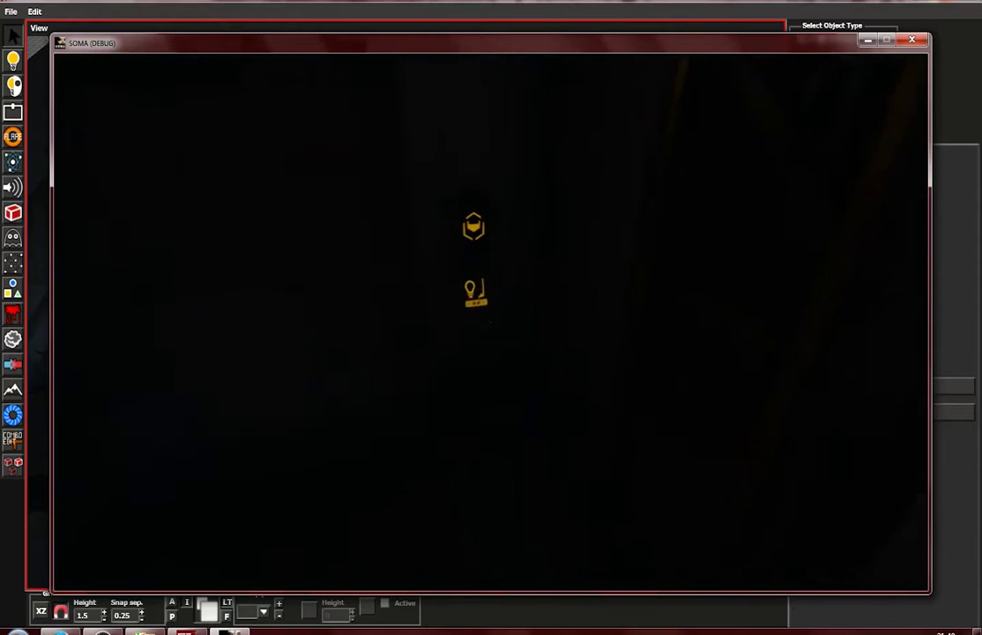
key("w")
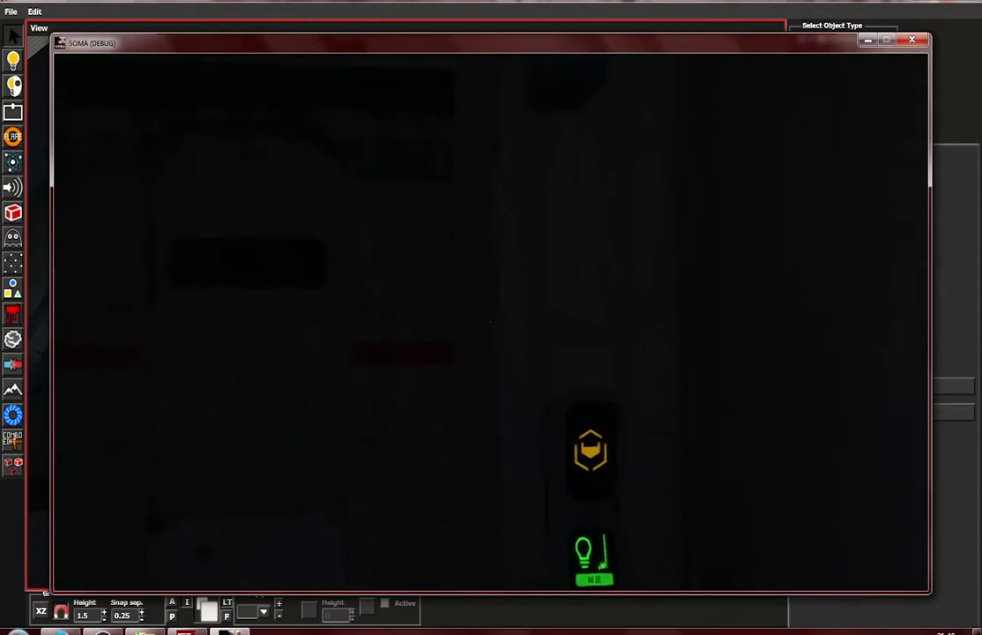
key("s")
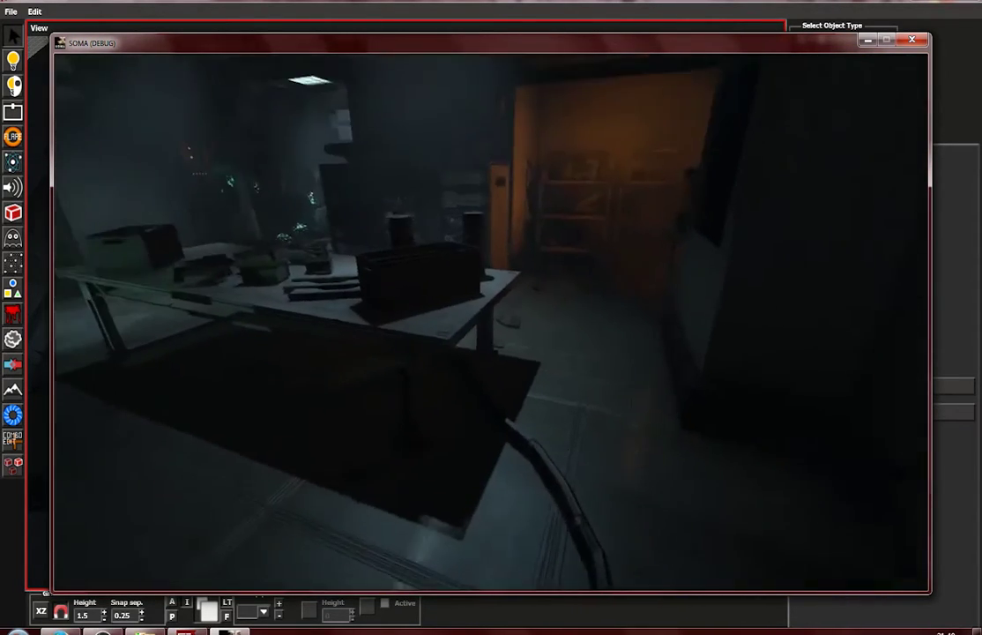
Walk into the orange-lit storage area, inspect its lighting and return towards the door
key("w")
key("w")
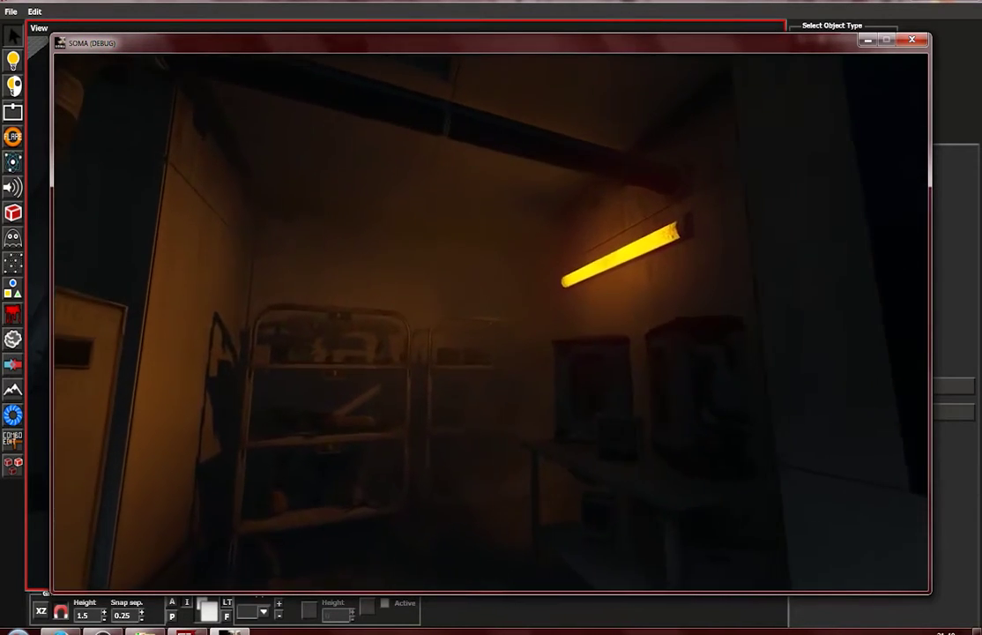
key("w")
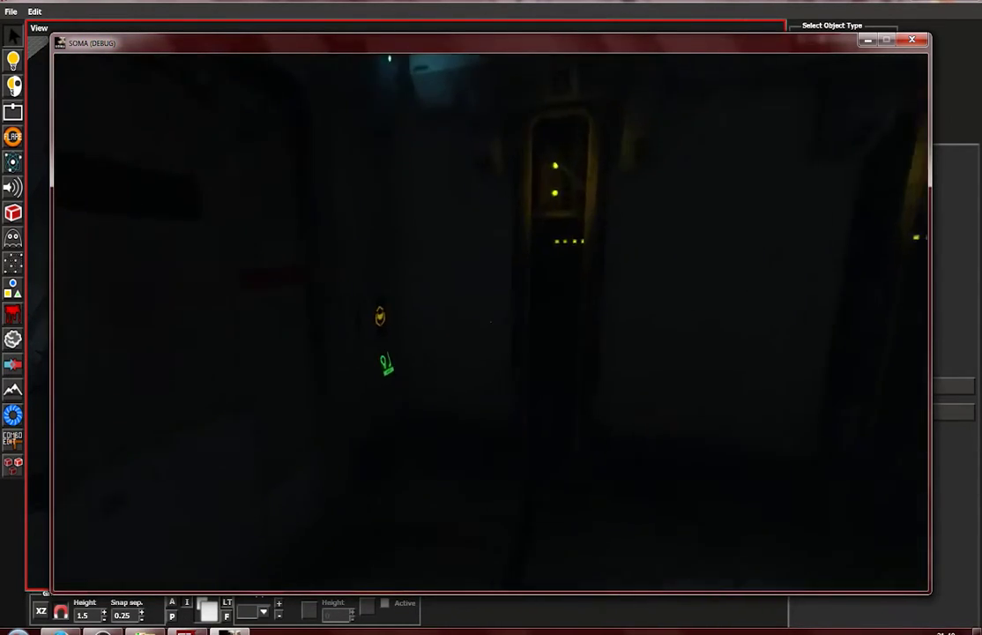
Test the wall panels beside the door by switching the lights off and opening the sliding door
left_click(491, 324)
left_click(491, 323)
key("s")
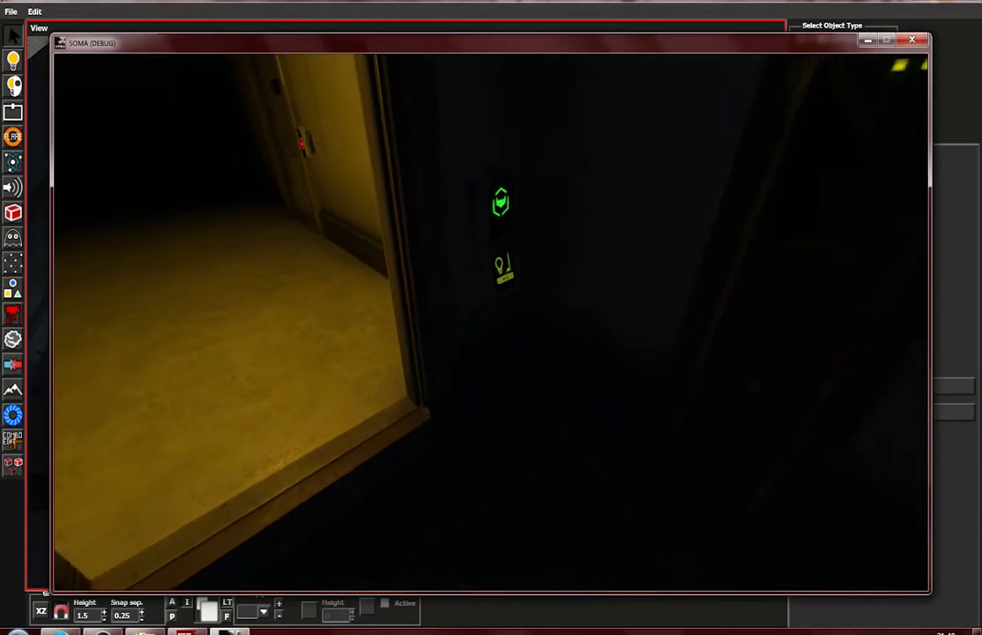
key("w")
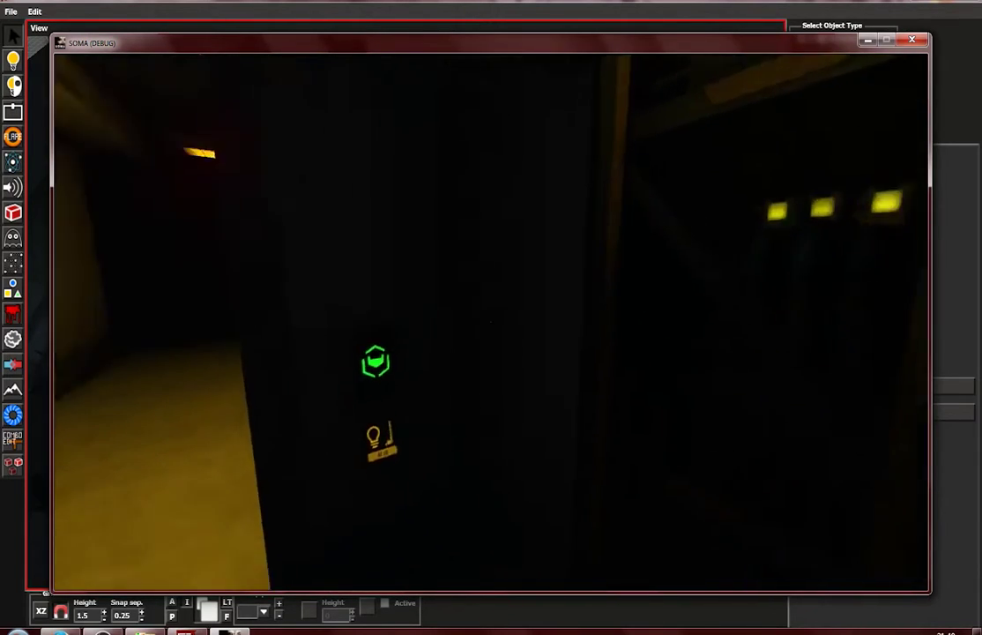
Look over the room under its ceiling lamps, pause the game and switch back to the level editor
key("w")
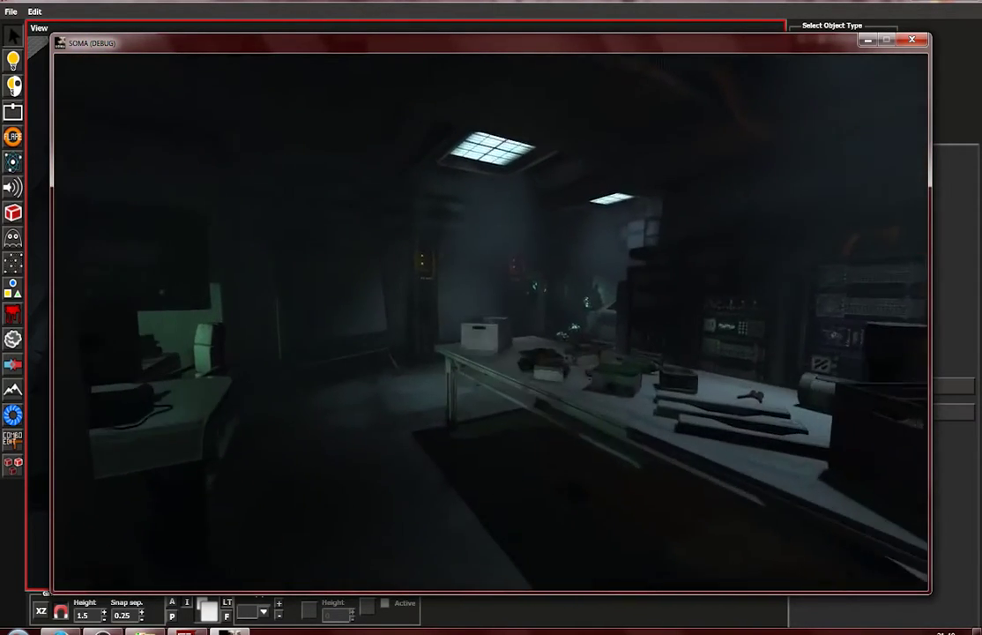
key("Escape")
key("alt+Tab")
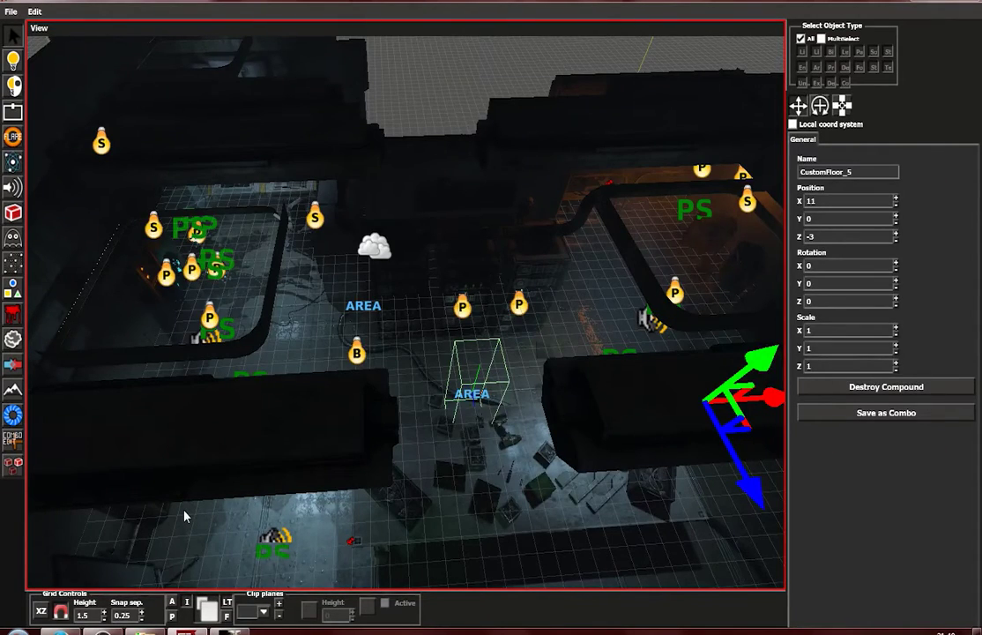
Examine the level's room from above, including the wall panels beside the door and the work table
right_click_drag(314, 360, 568, 285, "alt")
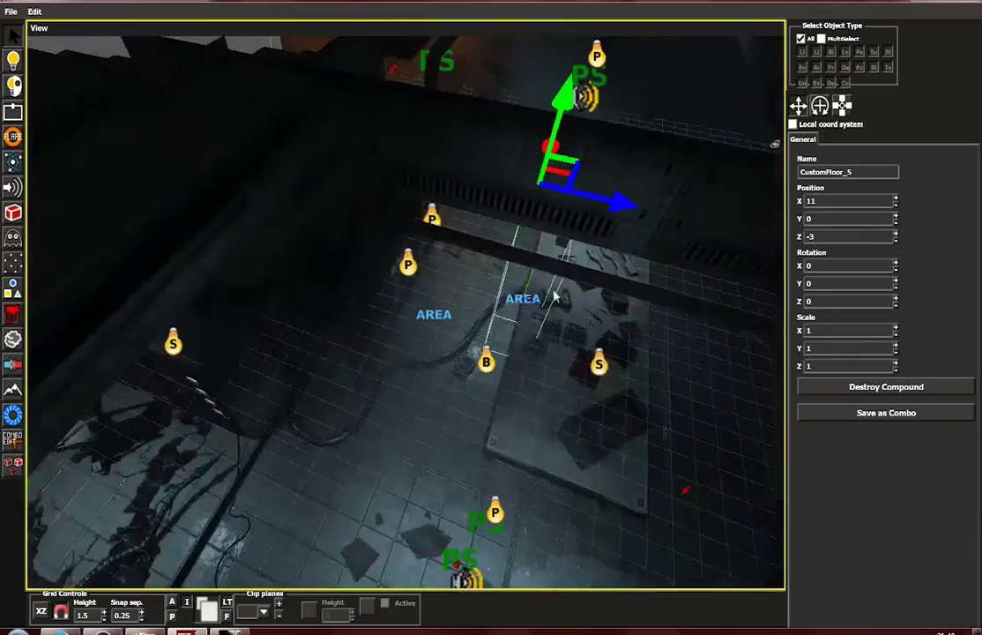
middle_click_drag(568, 285, 212, 443, "alt")
middle_click_drag(565, 353, 357, 438, "alt")
scroll(500, 421, "up", 2)
left_click(518, 443)
scroll(518, 443, "up", 4)
right_click_drag(480, 460, 351, 428, "alt")
scroll(351, 428, "down", 3)
left_click(412, 436)
right_click_drag(412, 436, 535, 172, "alt")
left_click_drag(536, 173, 472, 252, "alt")
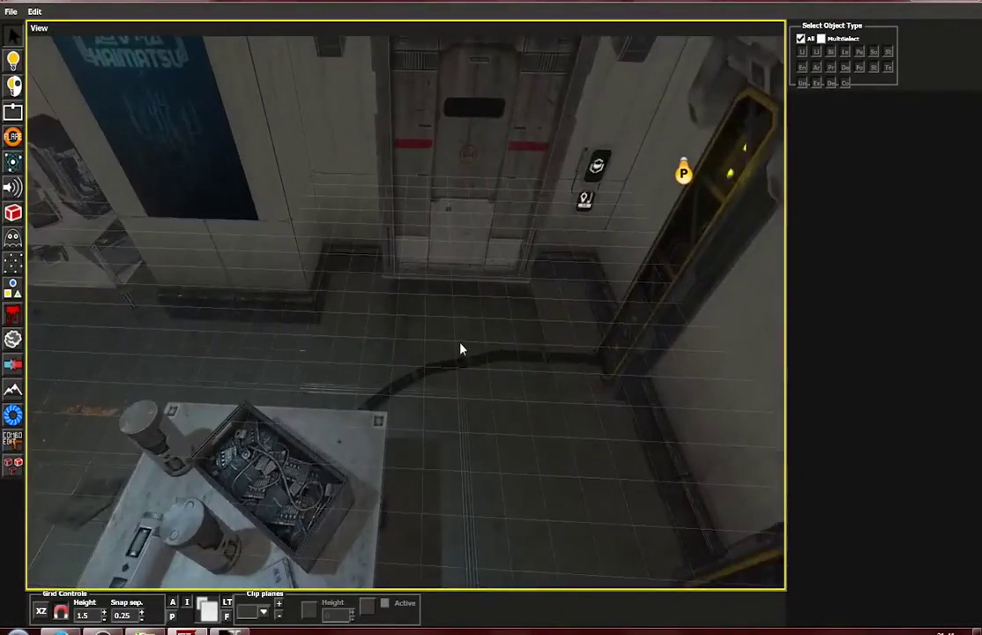
left_click_drag(460, 342, 377, 485, "alt")
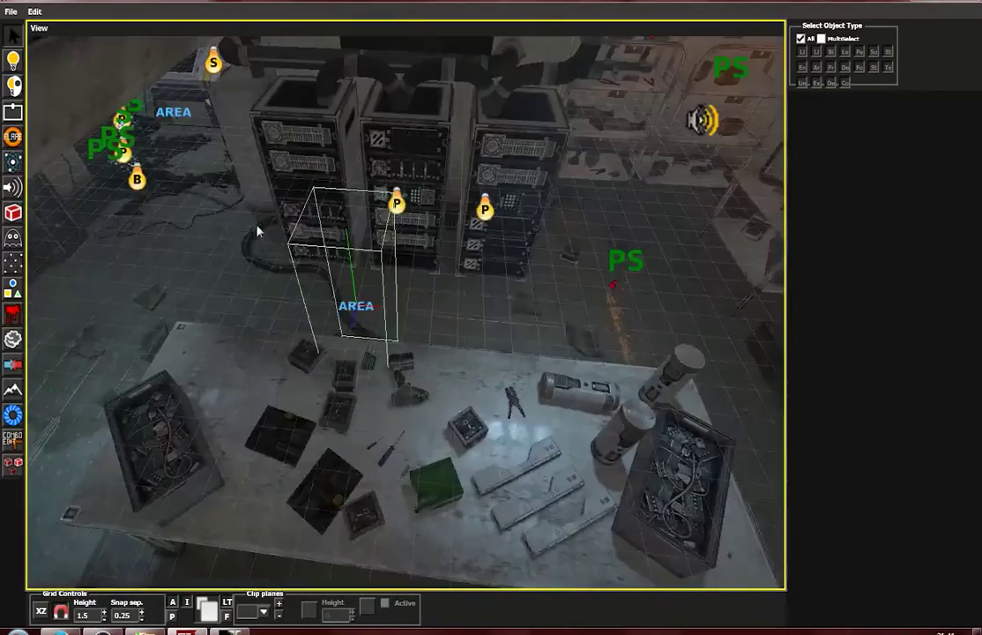
Select the box light beside the server racks and duplicate it, placing the copy at X 4
left_click_drag(257, 231, 235, 207, "alt")
left_click(251, 145)
left_click_drag(251, 146, 317, 427, "alt")
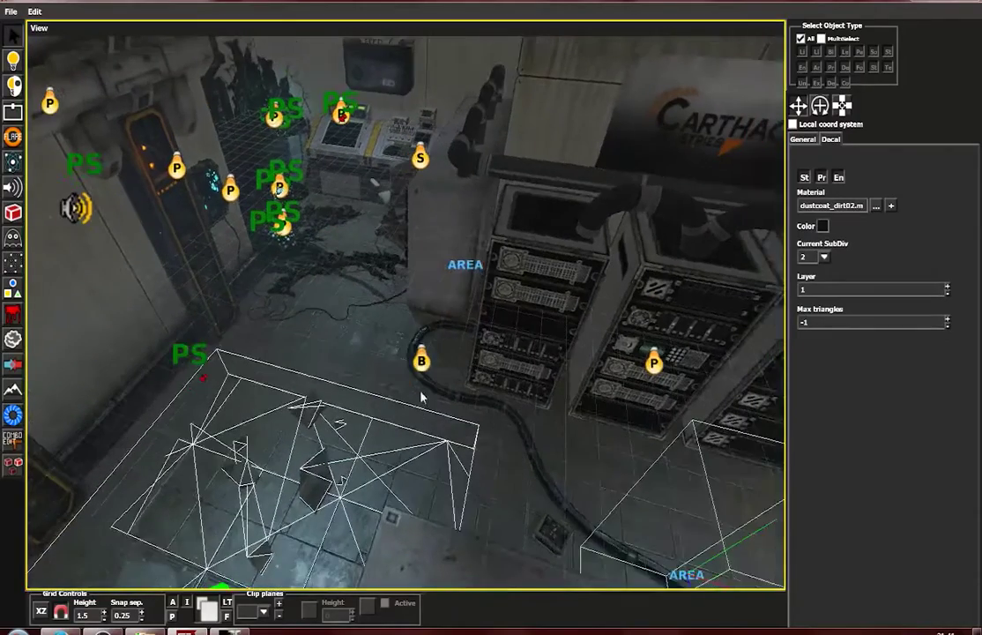
left_click(421, 357)
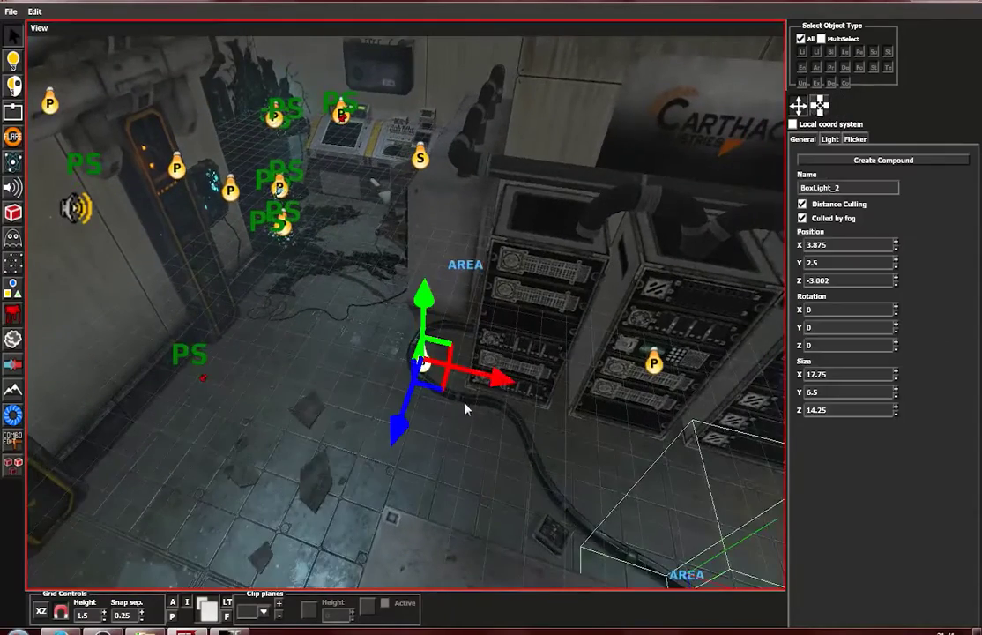
scroll(459, 398, "up", 2)
scroll(460, 379, "down", 4)
left_click_drag(450, 364, 425, 401, "alt")
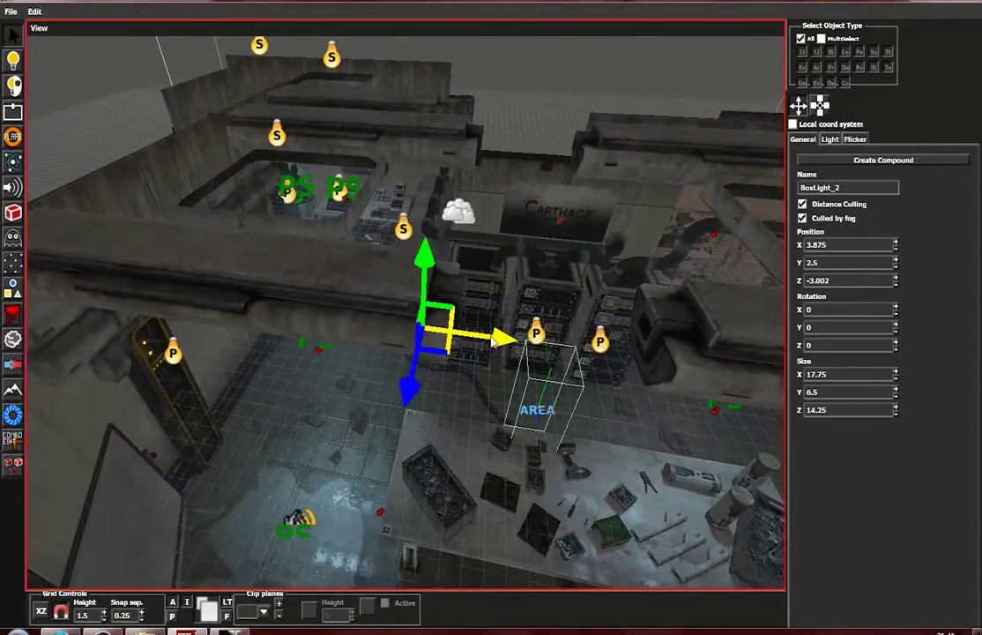
mouse_move(482, 341)
left_mouse_down()
mouse_move(505, 345)
mouse_move(487, 344)
left_mouse_up()
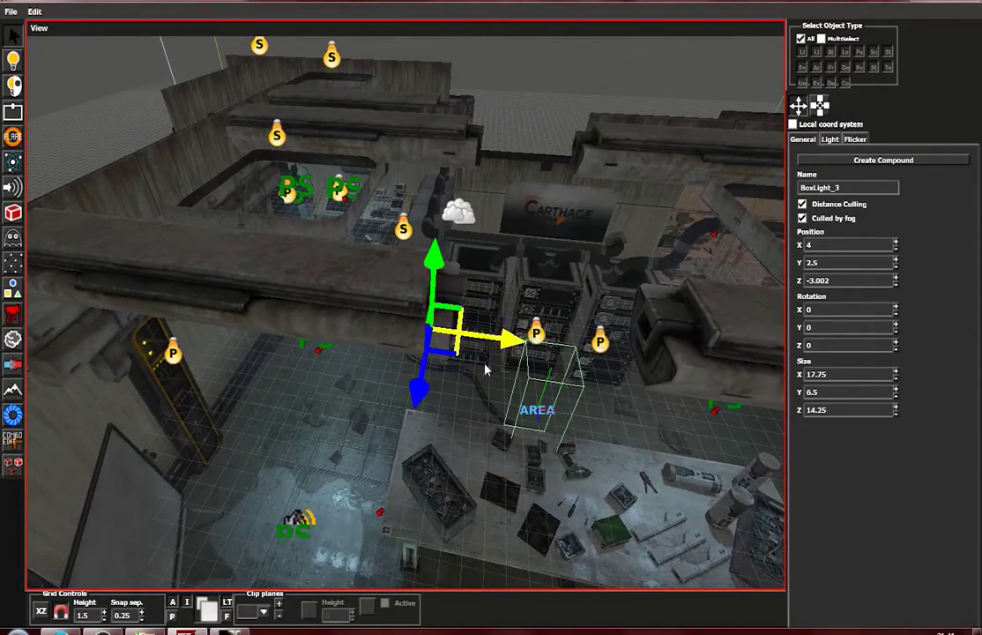
Set the grid snap separation to 0.125 and move the duplicated box light to X 3.875, Y about 2.385
scroll(484, 365, "up", 3)
key("f")
left_click_drag(407, 305, 315, 146)
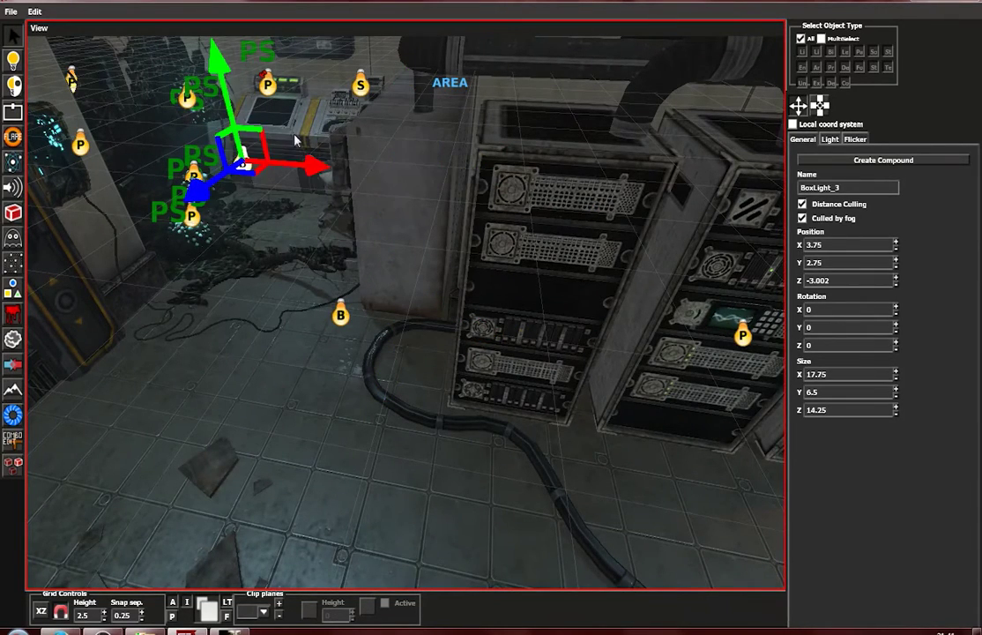
scroll(323, 474, "down", 2)
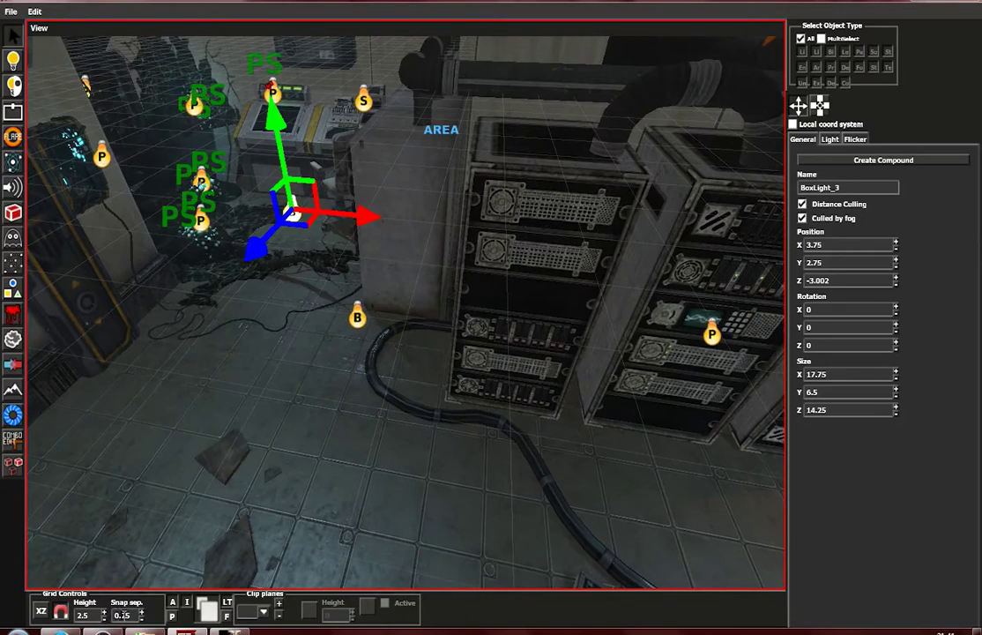
left_click_drag(346, 212, 394, 212)
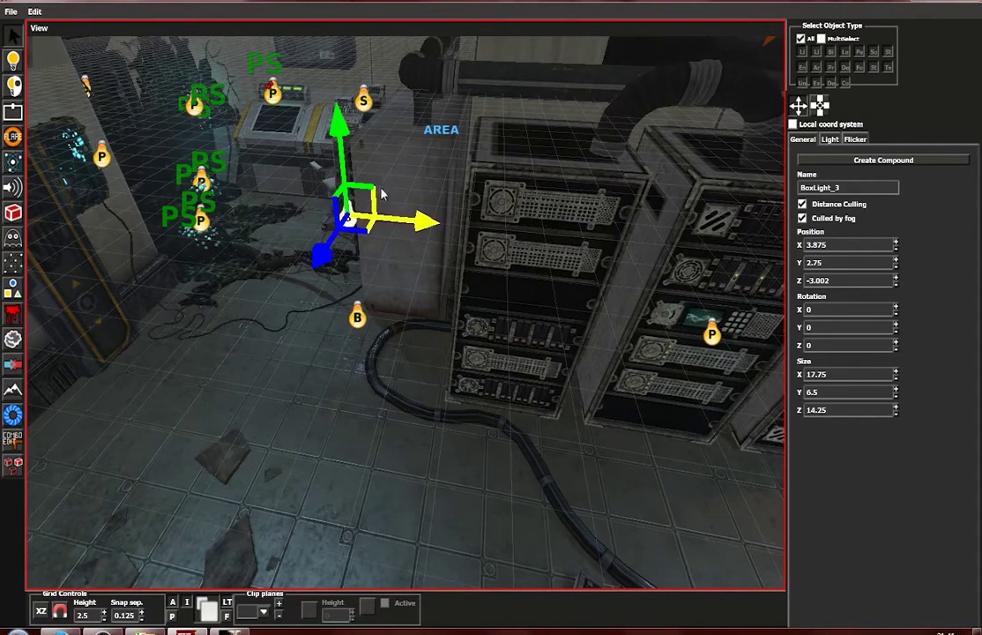
left_click_drag(348, 171, 358, 311)
scroll(362, 326, "down", 3)
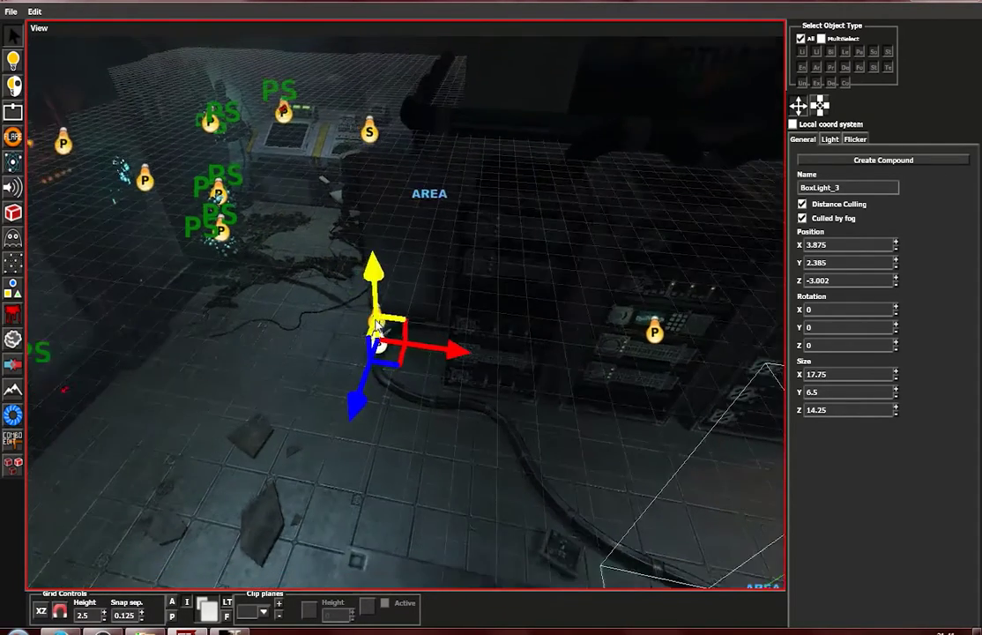
Select the two stacked box lights in turn and examine their light settings, including the brightness
scroll(374, 360, "down", 8)
left_click_drag(377, 382, 473, 455, "alt")
scroll(382, 403, "up", 7)
key("g")
left_click(486, 362)
left_click(389, 330)
left_click(471, 450)
left_click(395, 333)
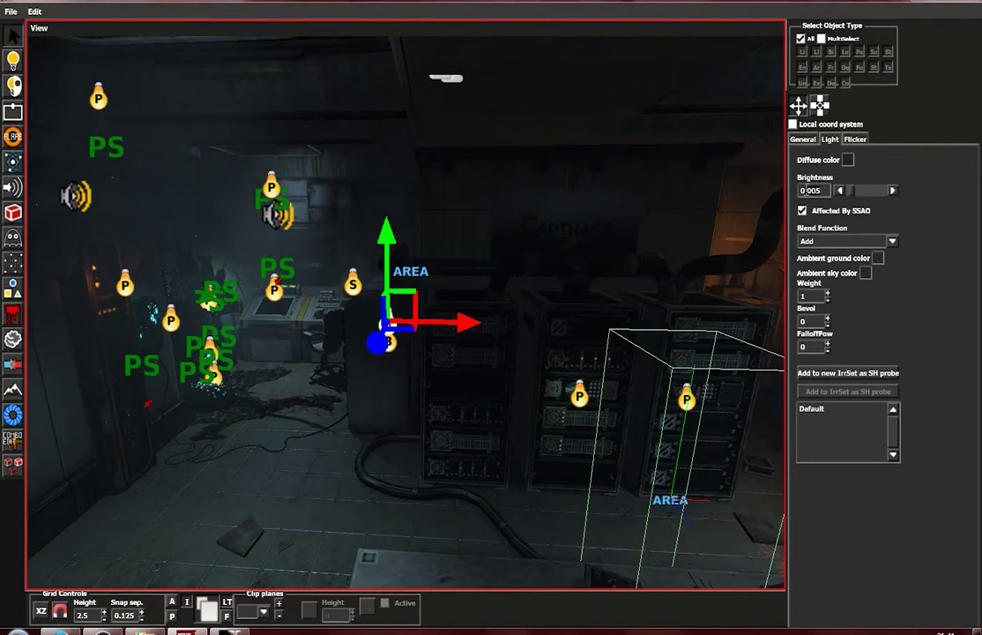
Undo the last two changes in the level
left_click(534, 318)
key("ctrl+z")
key("ctrl+z")
Compare the settings of the two box lights, including the lower one's diffuse color, and check the nearby server rack
left_click(444, 398)
left_click(393, 351)
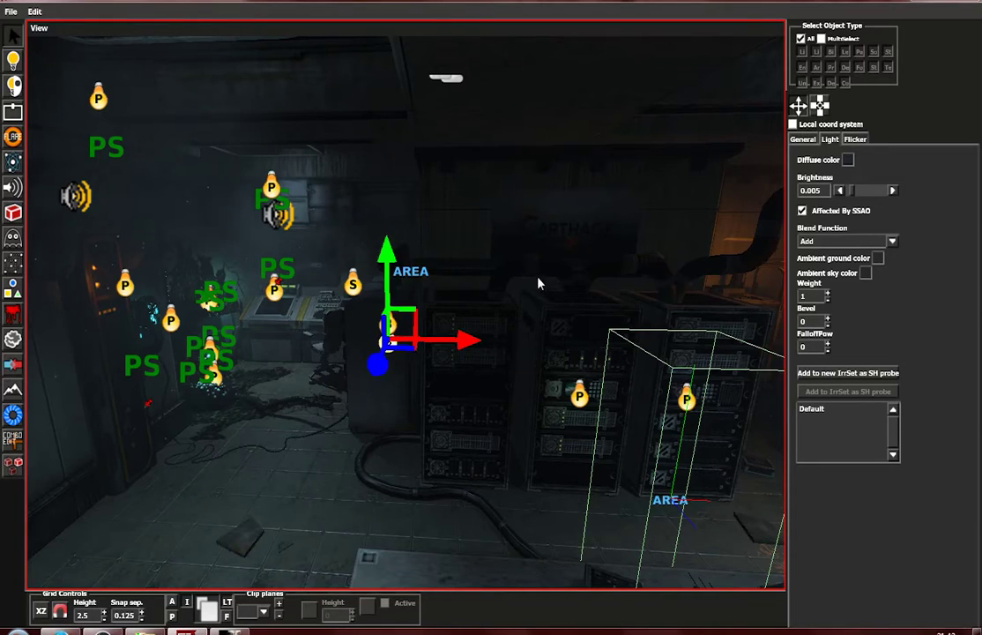
left_click(419, 316)
left_click(390, 346)
left_click(847, 161)
left_click(545, 329)
left_click_drag(516, 349, 470, 318)
left_click(395, 431)
scroll(486, 491, "up", 3)
left_click(487, 491)
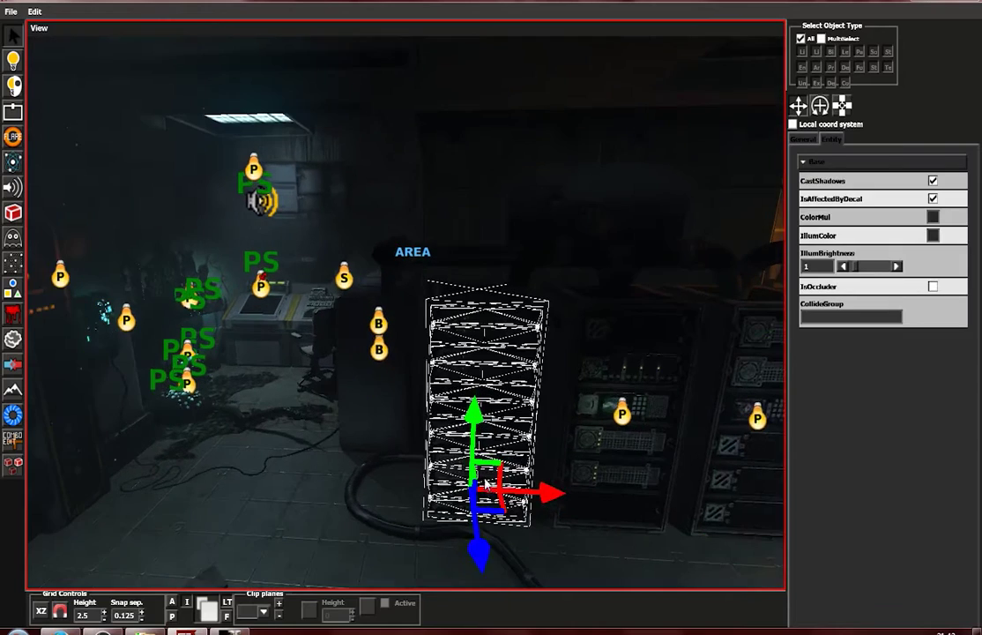
Set the upper box light's blend function to Replace and check the lower box light and server racks
left_click(380, 324)
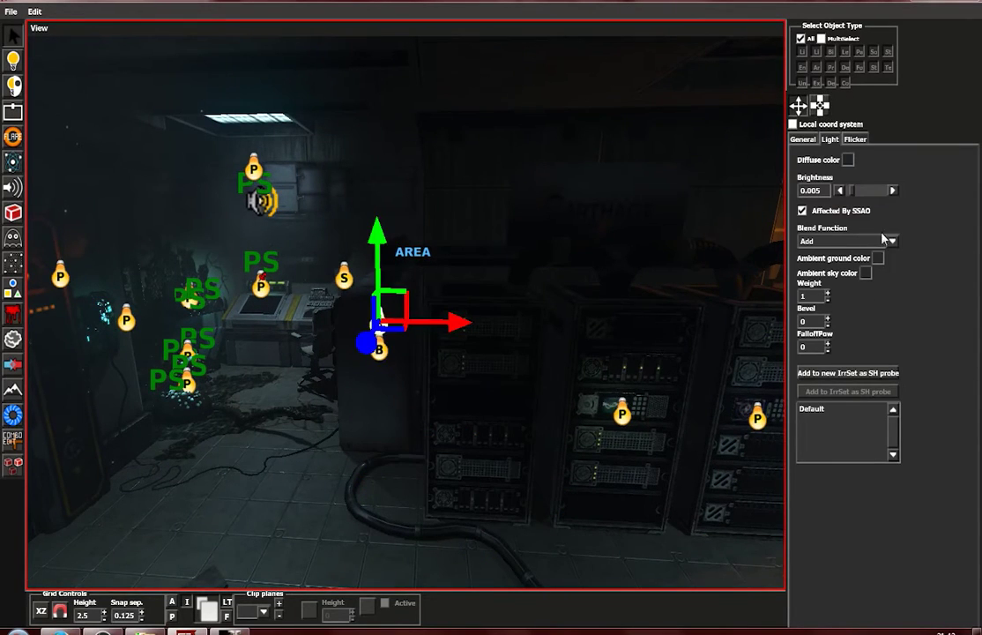
left_click(876, 239)
left_click(818, 254)
left_click(538, 453)
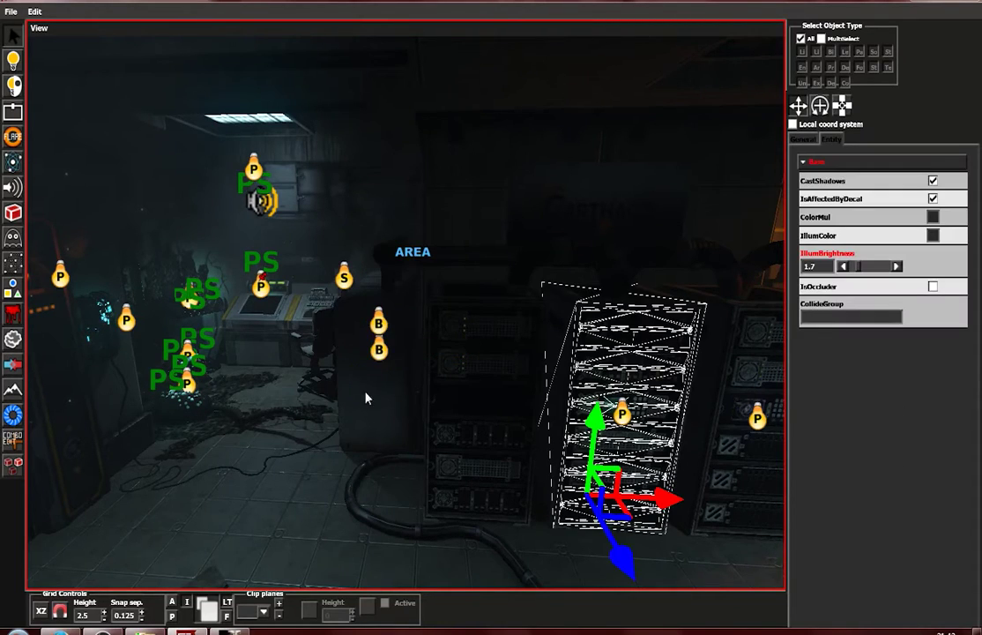
left_click(375, 355)
left_click(464, 432)
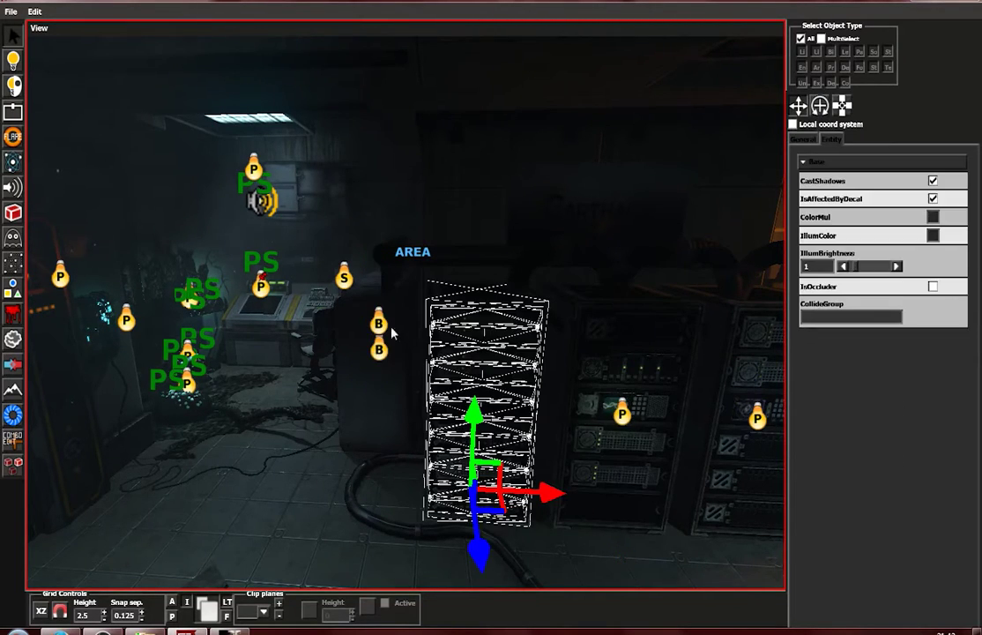
Try another blend function on the upper box light and return it to Replace
left_click(381, 322)
left_click(891, 241)
left_click(877, 267)
left_click(891, 244)
left_click(880, 256)
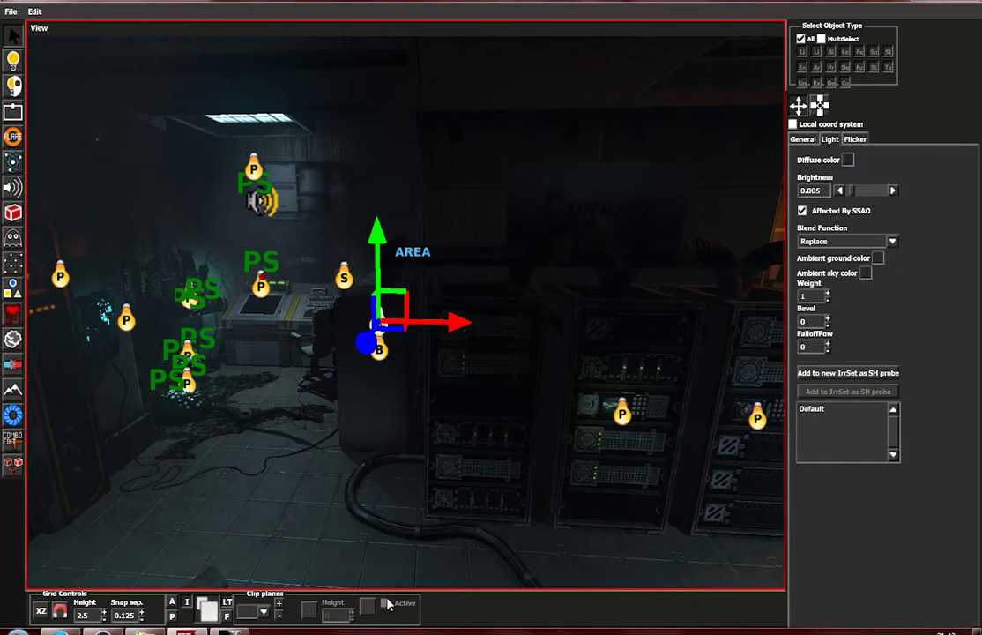
mouse_move(250, 631)
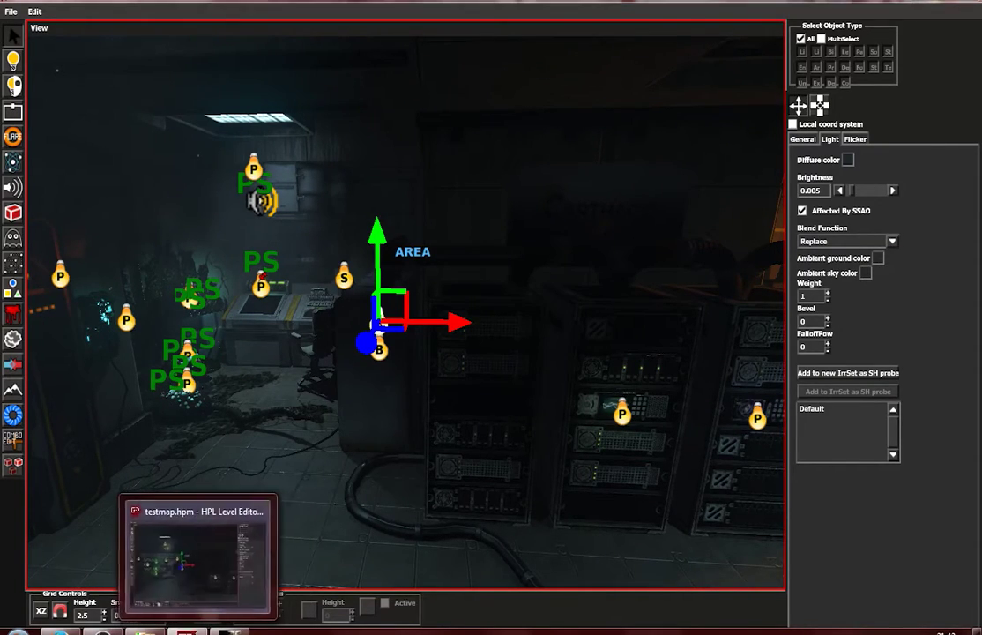
left_click(186, 631)
left_click(231, 631)
left_click(231, 631)
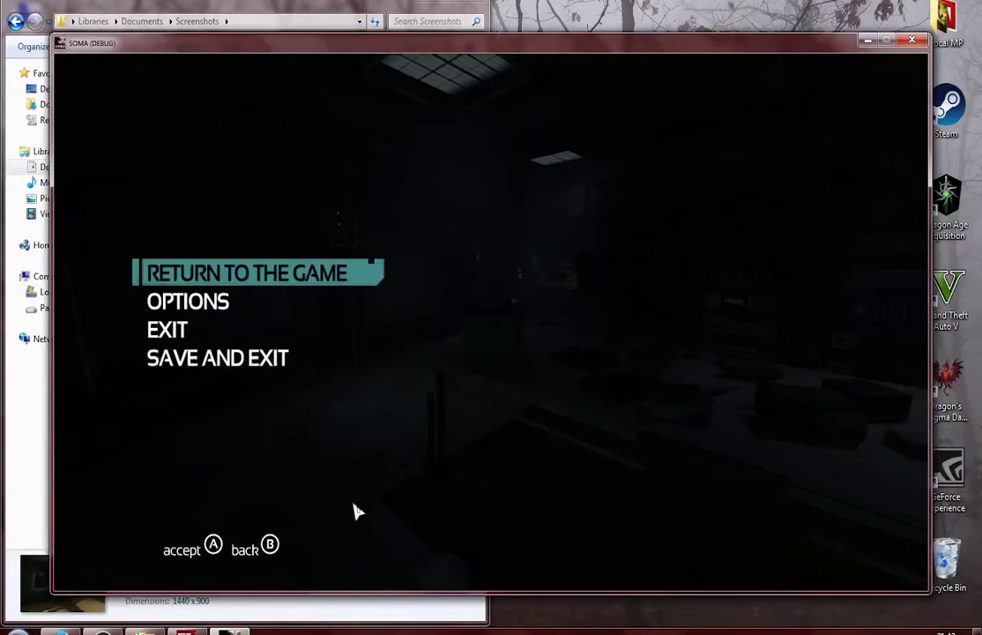
key("Down")
key("Down")
key("alt+Tab")
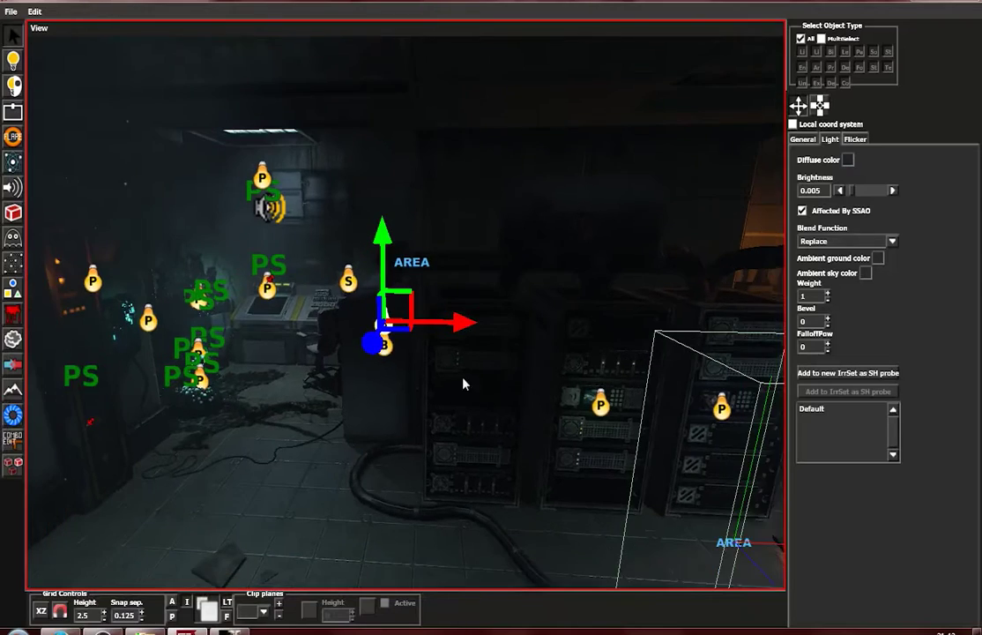
Select the large white ceiling lamp and examine its connected light and lamp settings
left_click_drag(463, 378, 457, 374, "alt")
right_click_drag(458, 374, 342, 248, "alt")
right_click_drag(296, 202, 319, 220, "alt")
left_click_drag(319, 220, 309, 159, "alt")
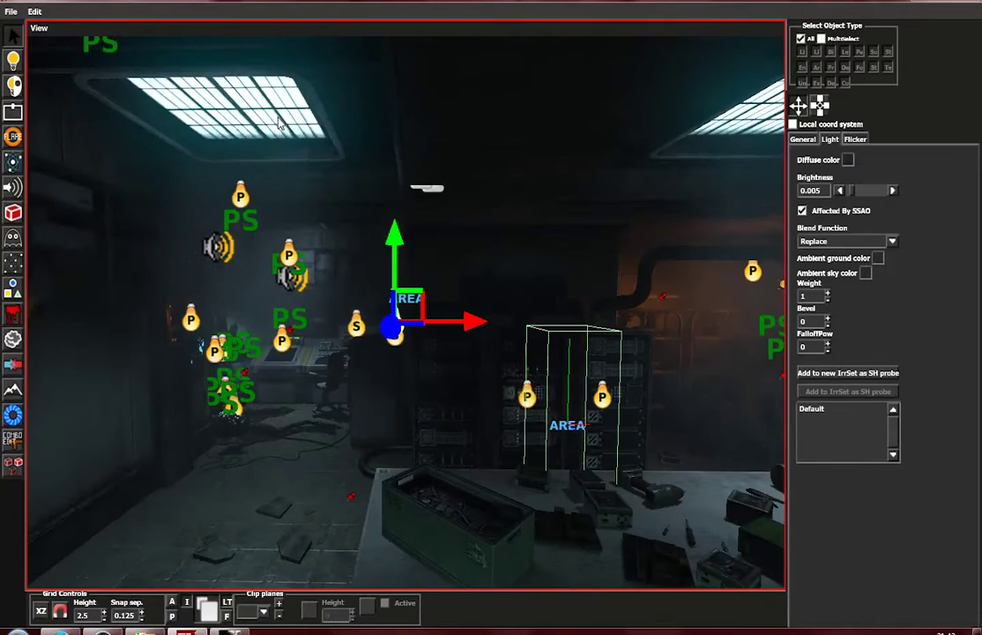
left_click(251, 113)
scroll(847, 441, "down", 1)
left_click(847, 600)
scroll(532, 380, "down", 3)
Select the light button beside the door and examine its connected entity and switch settings
left_click_drag(533, 379, 411, 338, "alt")
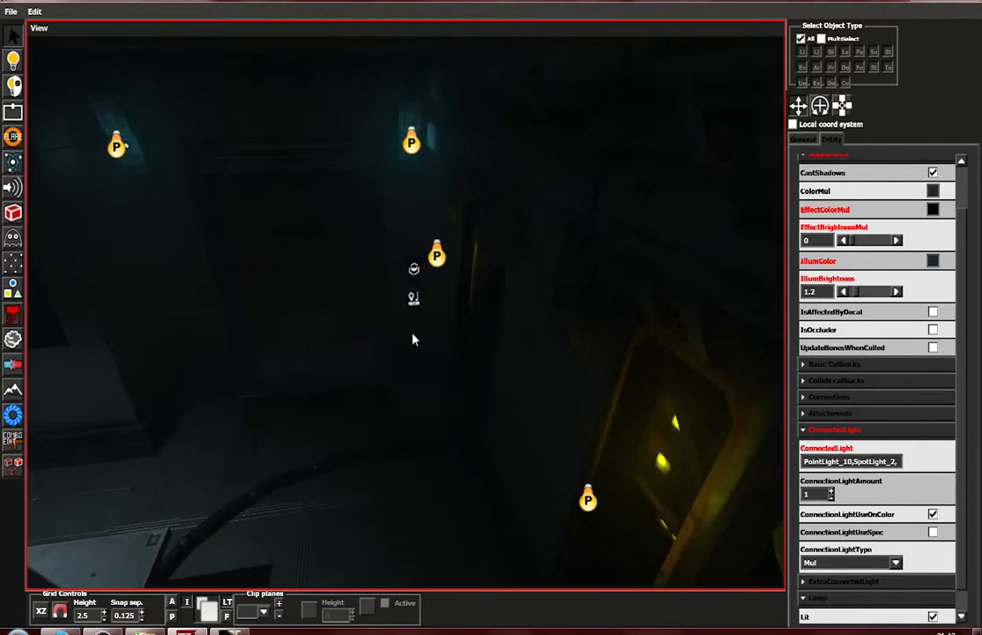
left_click(413, 303)
key("f")
right_click_drag(427, 332, 408, 412, "alt")
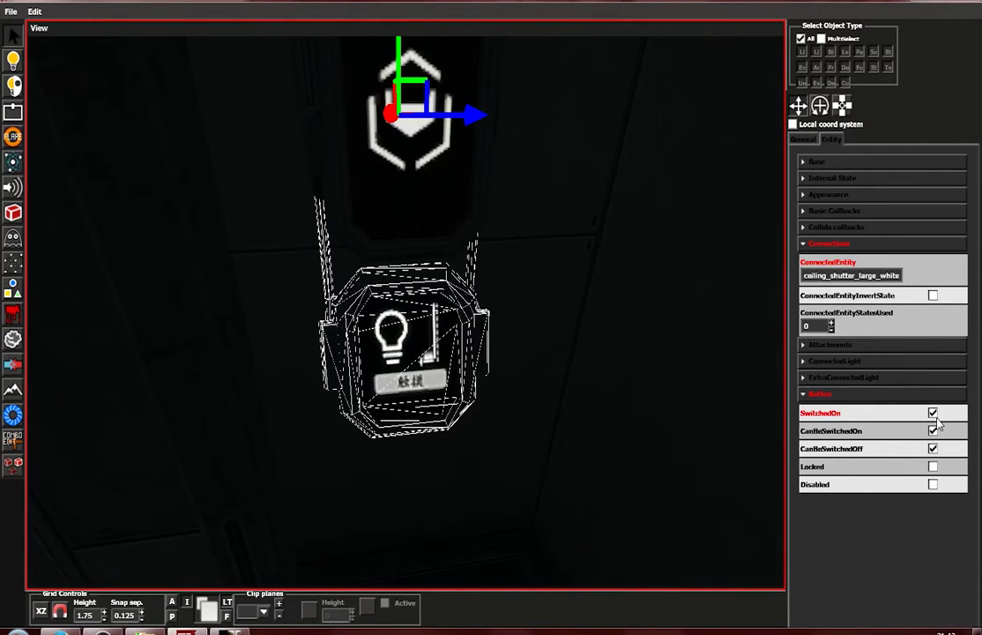
Switch to the SOMA debug game, resume it and turn the lights off with the button beside the door
left_click(231, 631)
key("Escape")
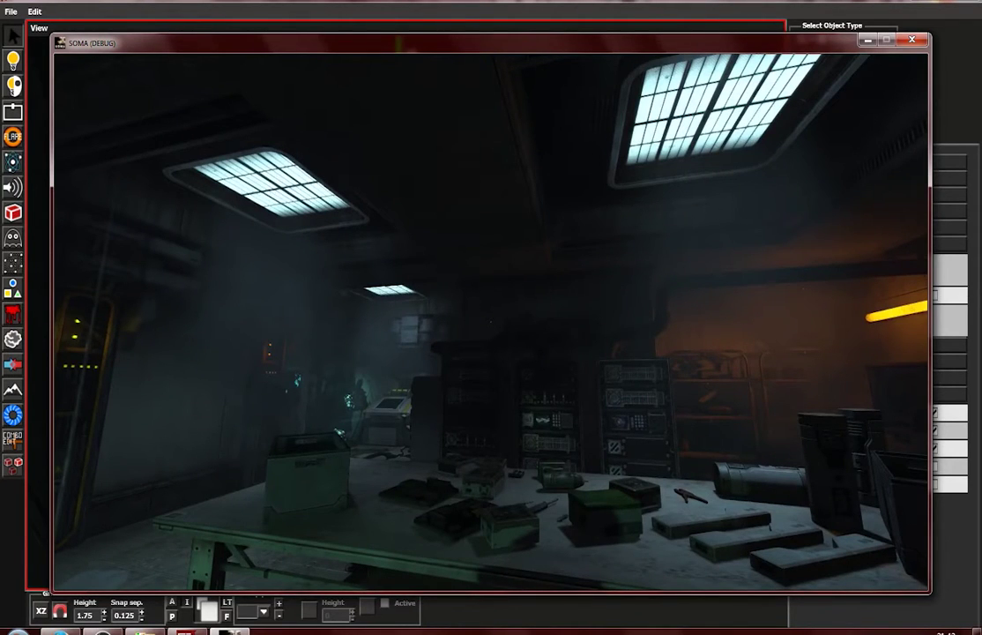
key("w")
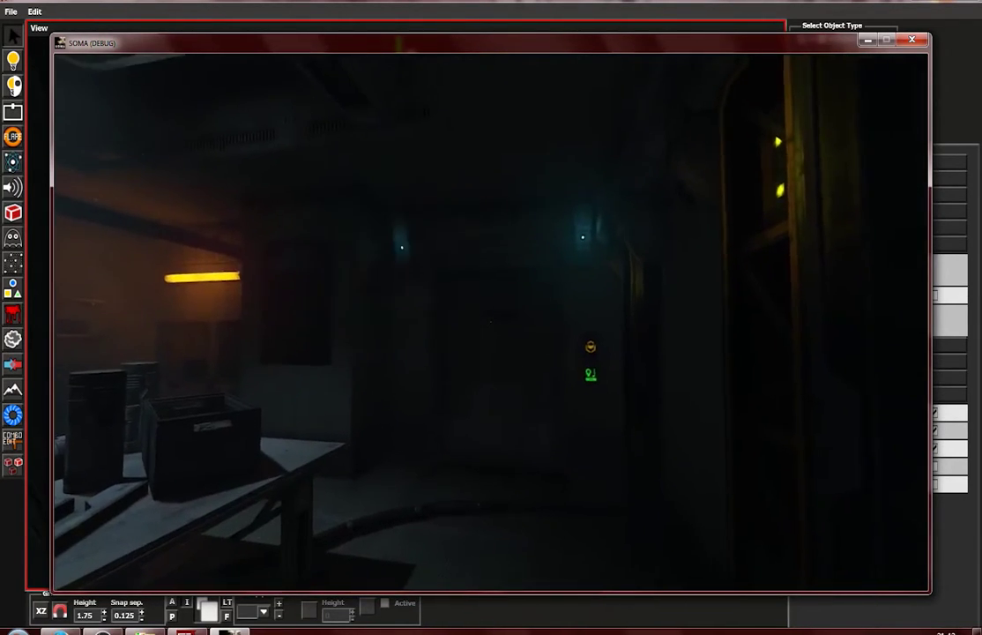
left_click(491, 322)
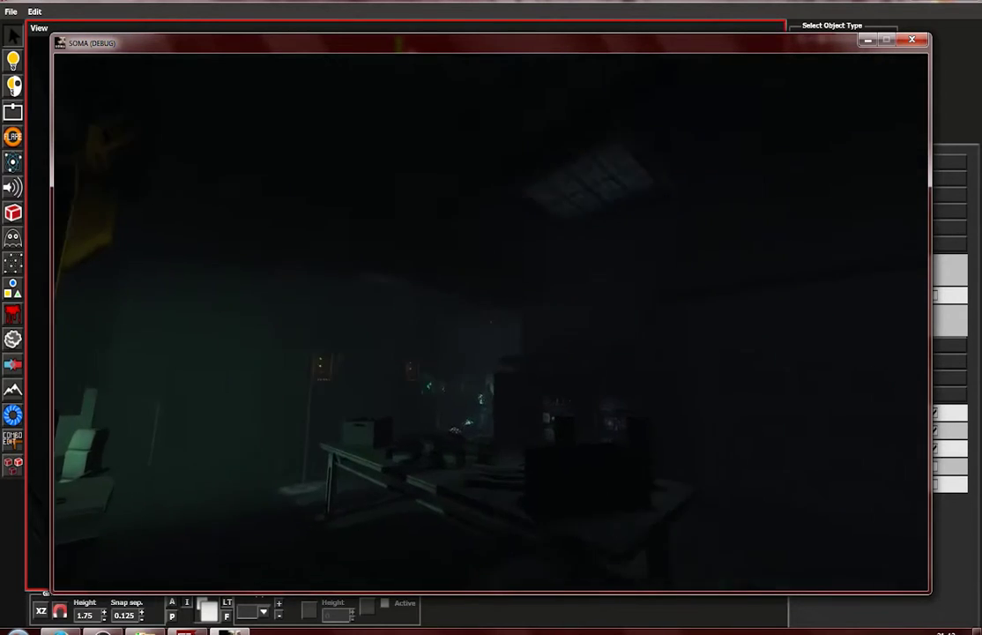
Walk through the darkened room towards the window desks, briefly toggling the flashlight to check the lighting
key("w")
key("w")
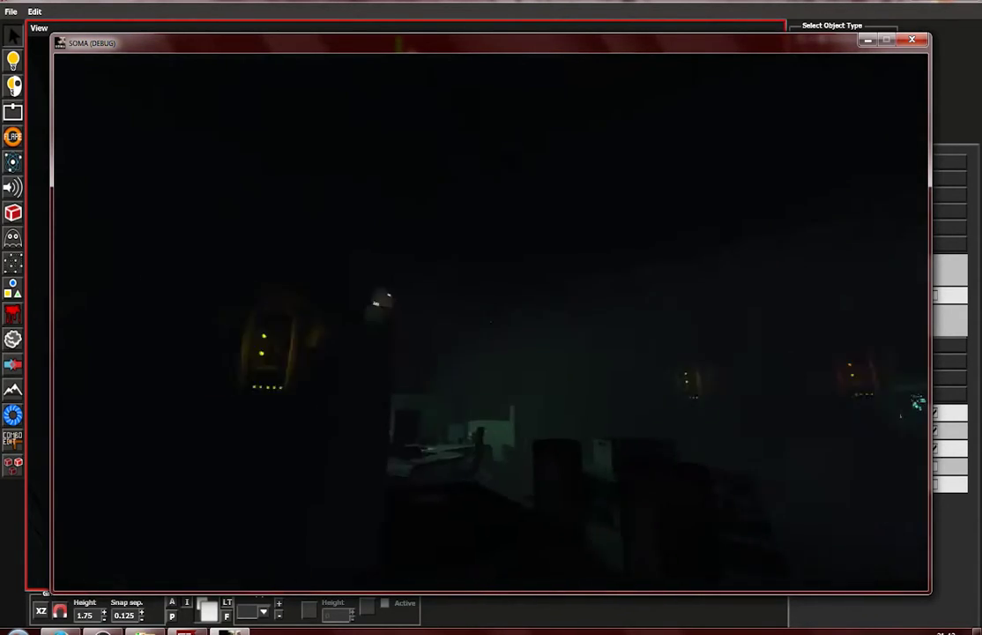
key("w")
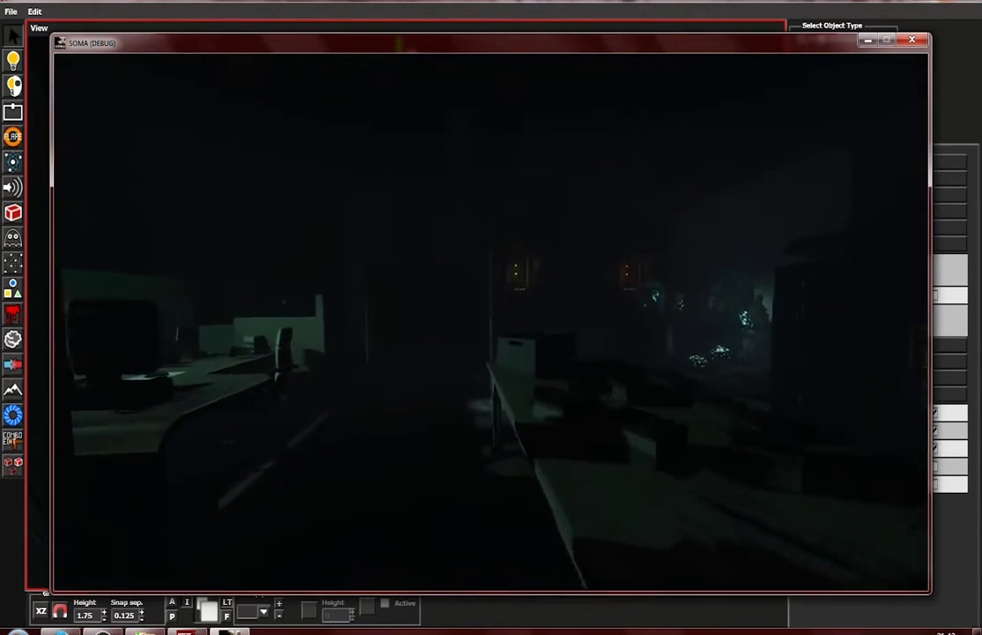
key("s")
key("w")
key("f")
key("f")
key("s")
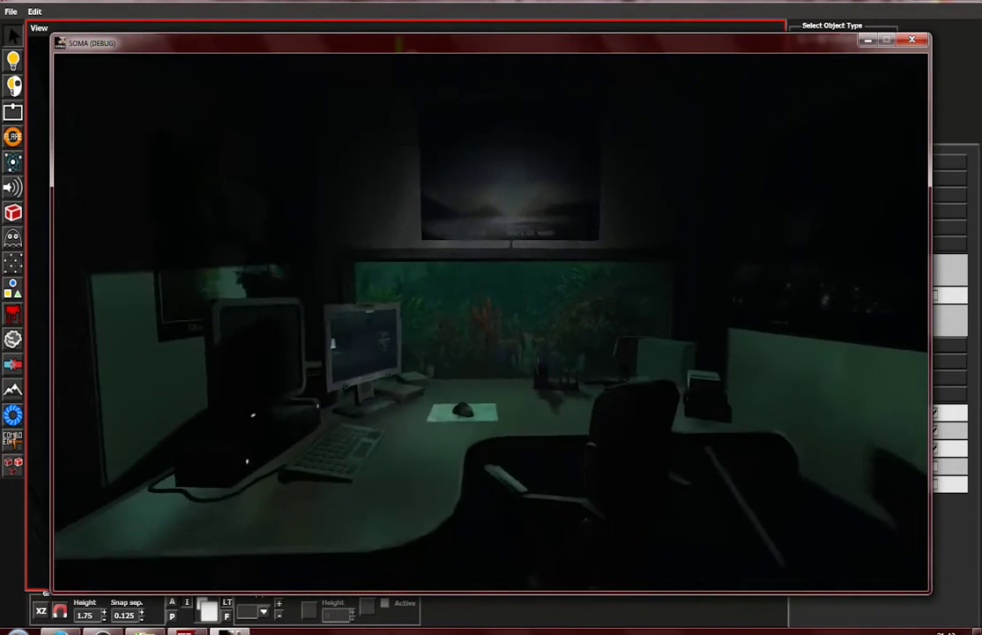
Crouch at the computer desk to inspect the light from the window, stand up and head towards the door
key("w")
key("ctrl")
key("w")
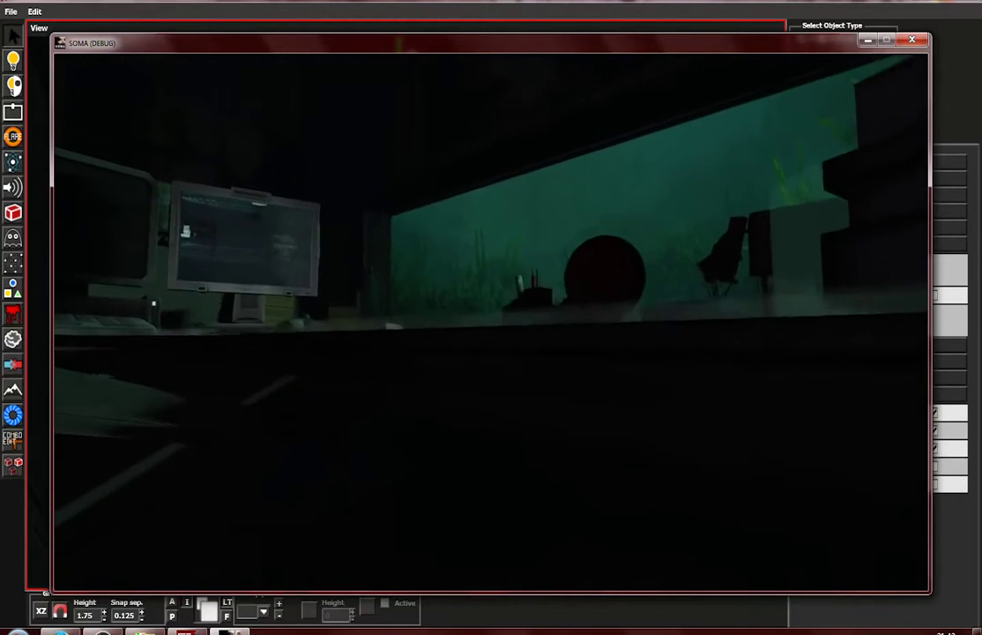
key("s")
key("ctrl")
key("w")
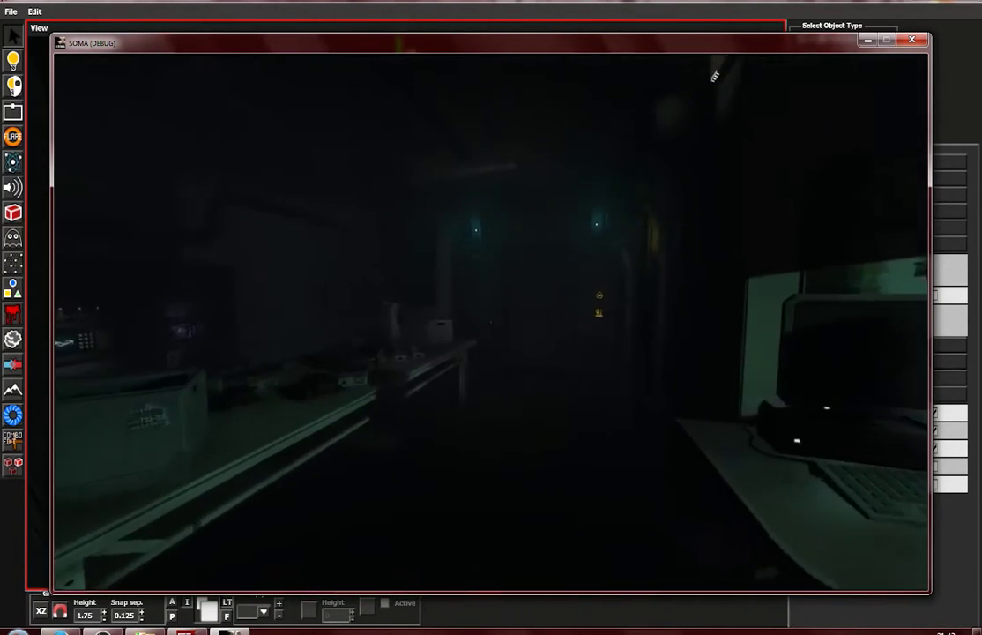
Exit the test game and return to the light button's settings in the level editor
key("Escape")
left_click(165, 328)
scroll(505, 458, "down", 3)
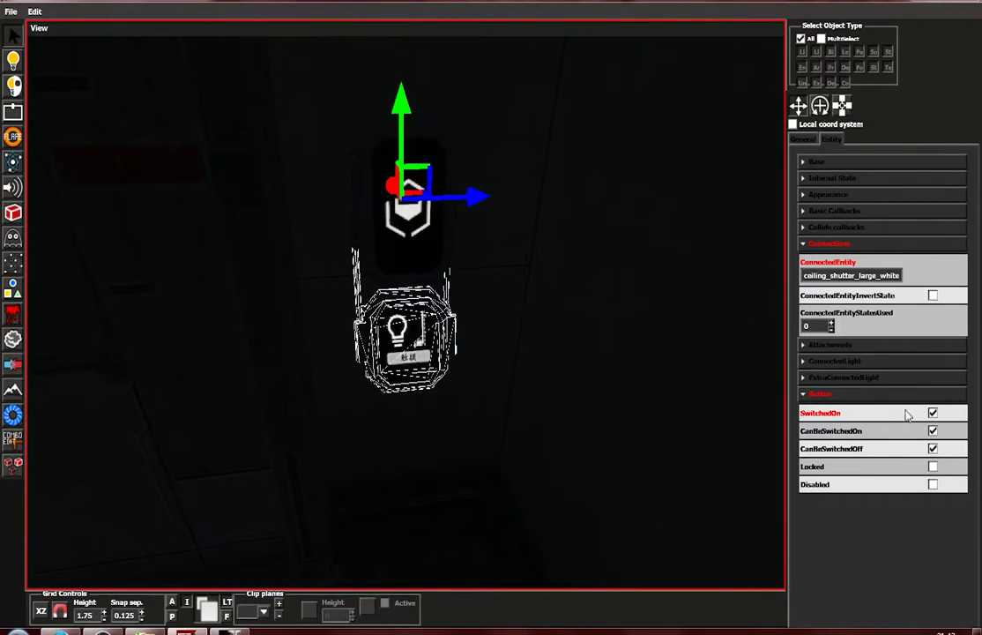
Enable custom flickering on the ceiling lamp above the computer desk, with minimum on time 0.25, minimum off time 0.225 and maximum off time 0.35
scroll(620, 407, "down", 8)
left_click_drag(527, 374, 234, 281, "alt")
middle_click_drag(234, 281, 423, 283, "alt")
left_click(421, 280)
key("f")
left_click_drag(422, 281, 392, 383, "alt")
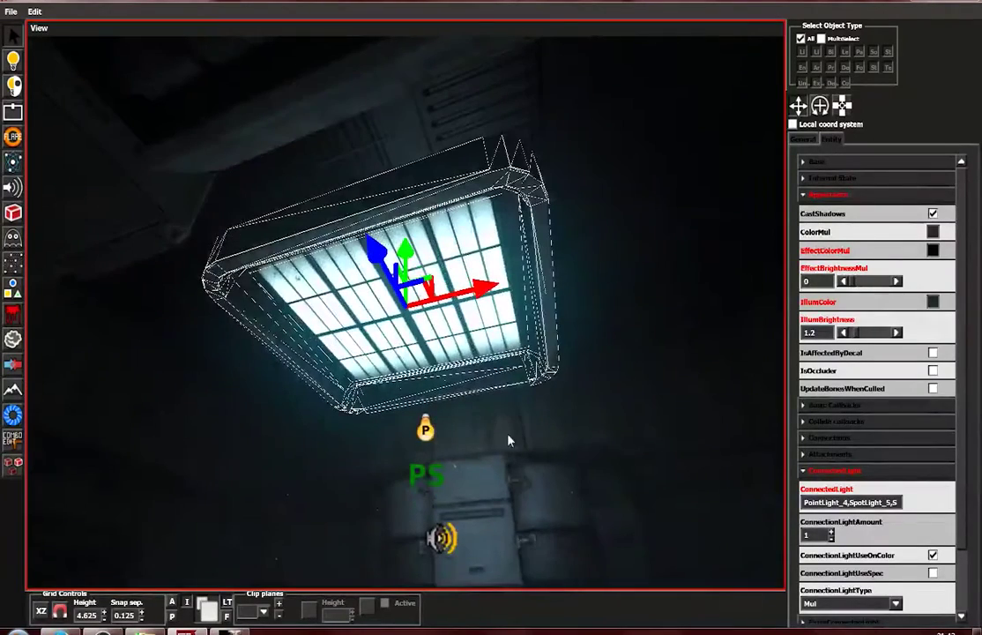
scroll(470, 429, "down", 2)
scroll(884, 409, "down", 2)
left_click(872, 619)
scroll(846, 565, "down", 3)
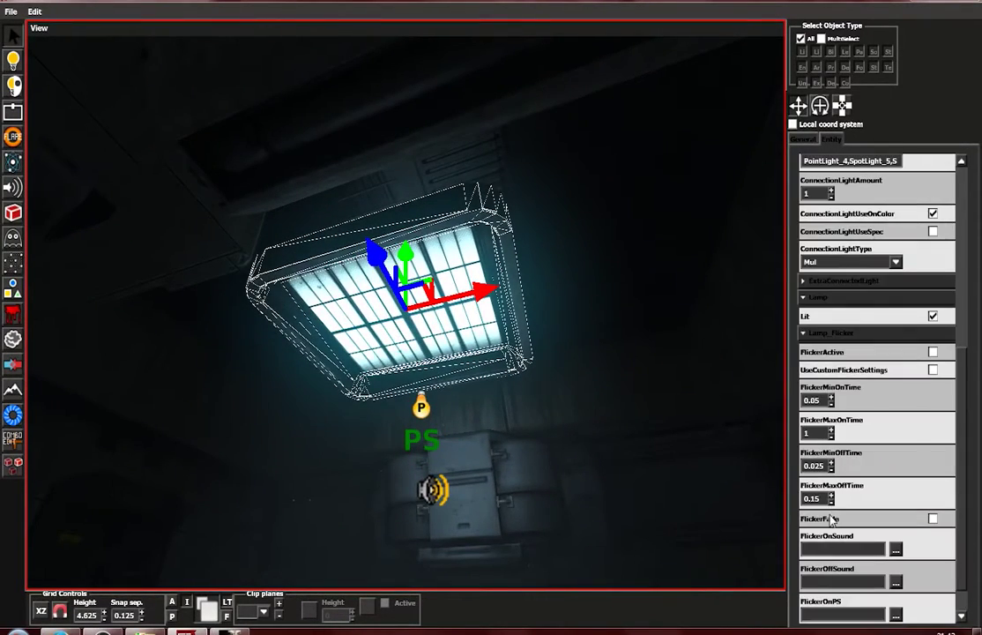
left_click(933, 352)
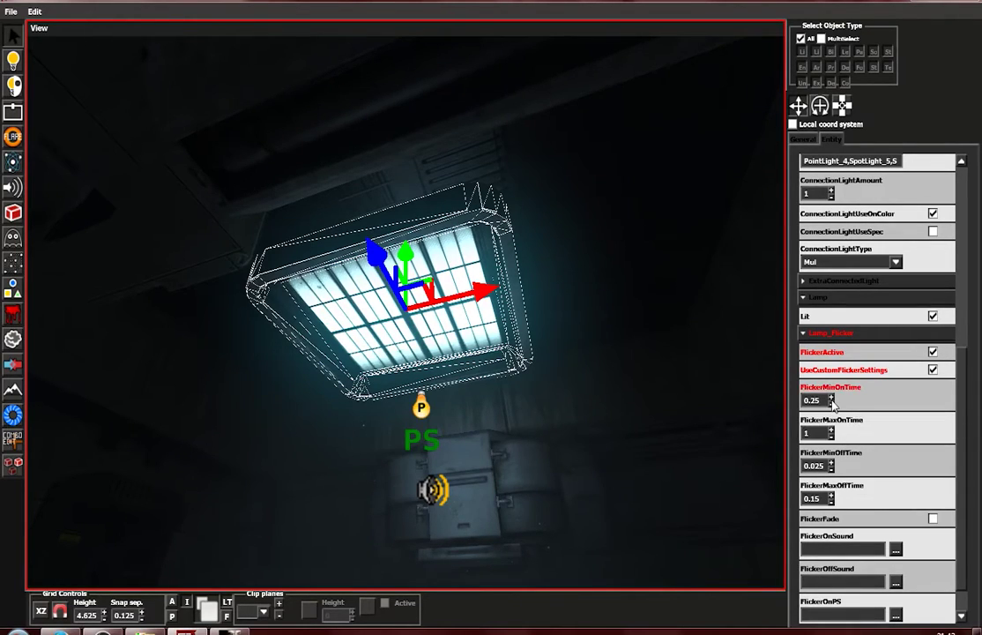
left_click(831, 461)
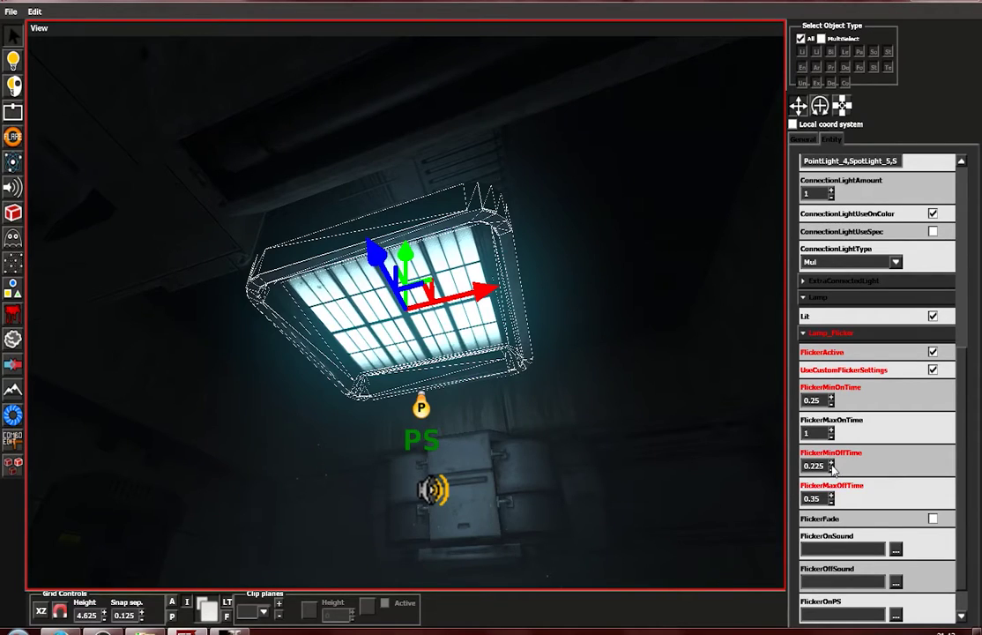
Browse for the lamp's flicker-off sound in the level_amb_shared_machines/misc/lights sound events
scroll(876, 535, "down", 1)
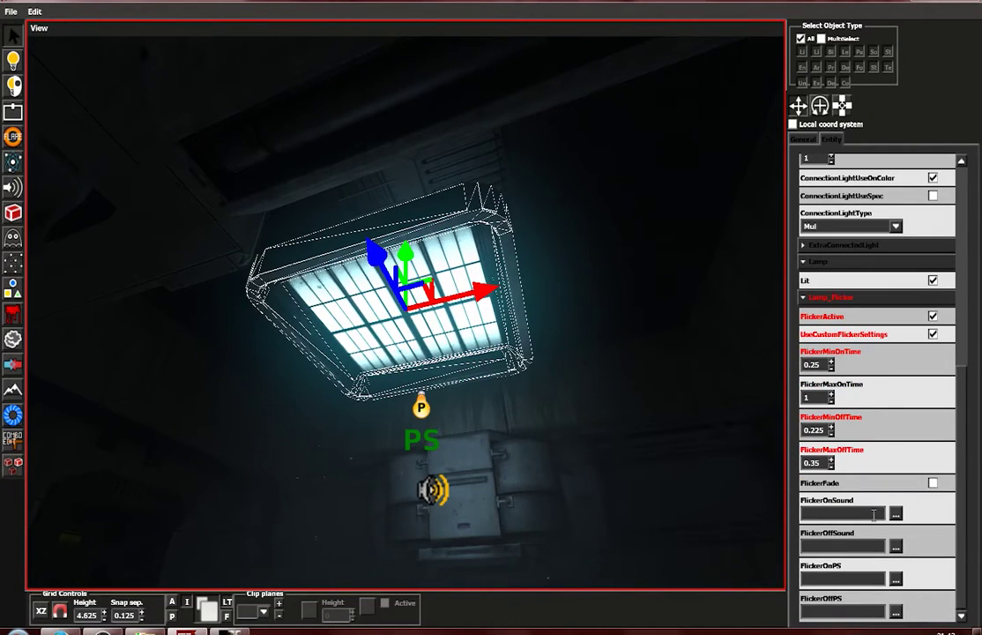
left_click(896, 548)
scroll(335, 344, "down", 10)
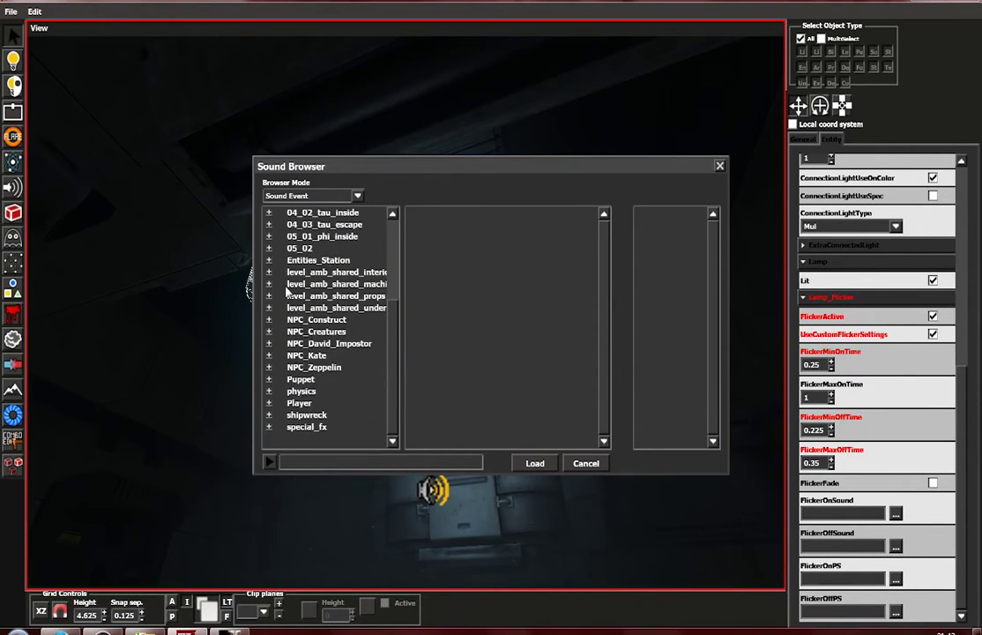
left_click(269, 284)
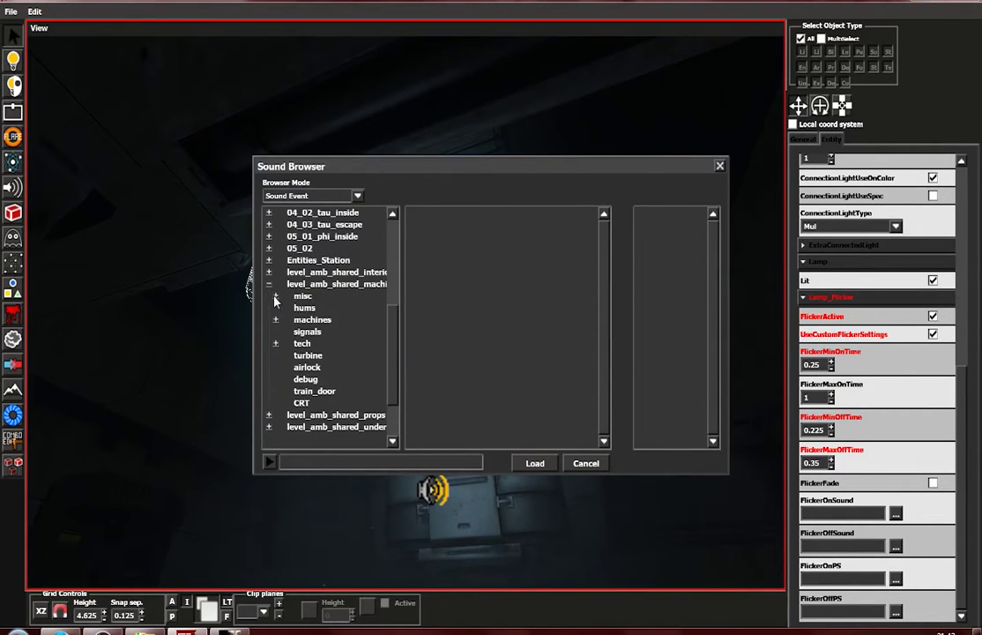
left_click(275, 298)
left_click(311, 320)
Compare the fluorescent, halogen and neon light sounds and load fluorescent_light_flicker as the flicker-off sound
left_click(476, 225)
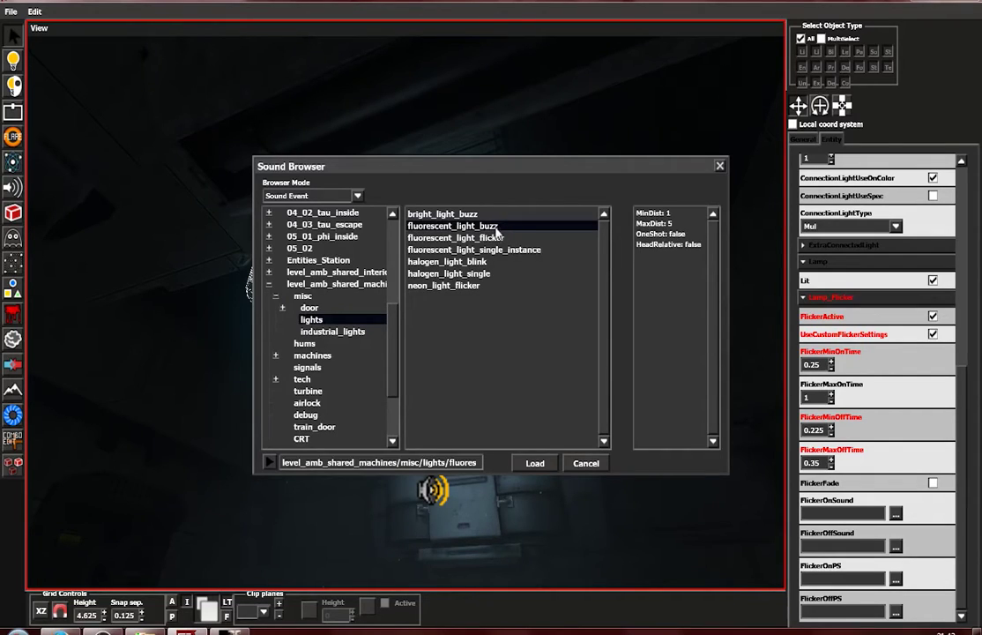
left_click(494, 240)
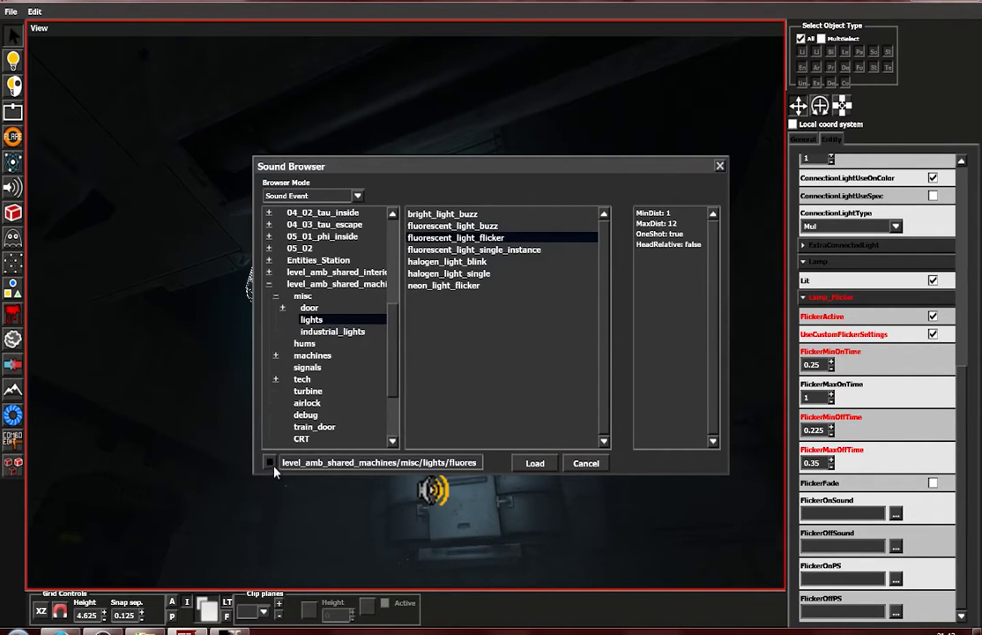
left_click(506, 262)
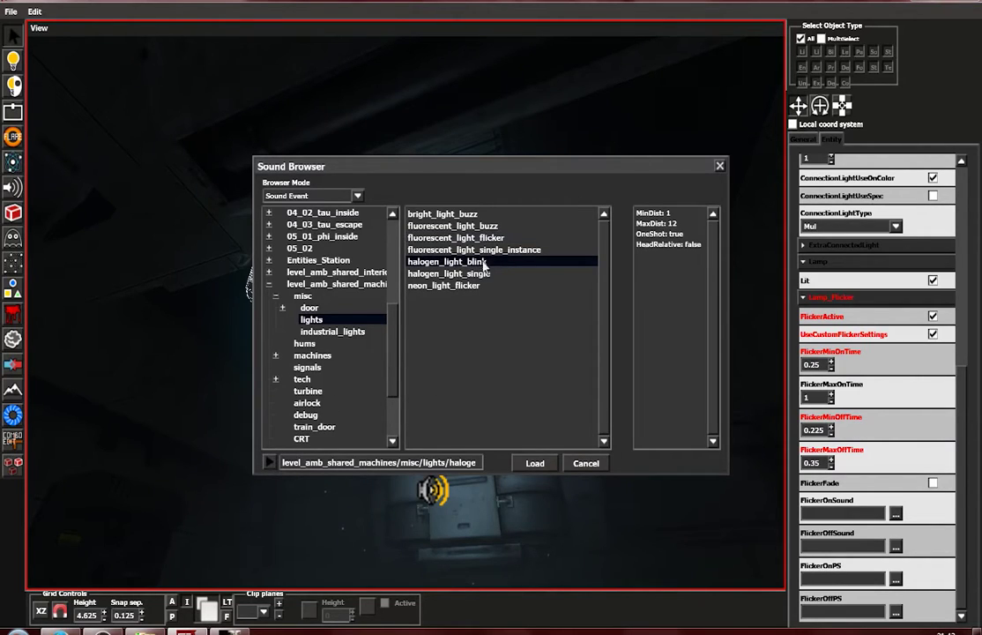
left_click(481, 285)
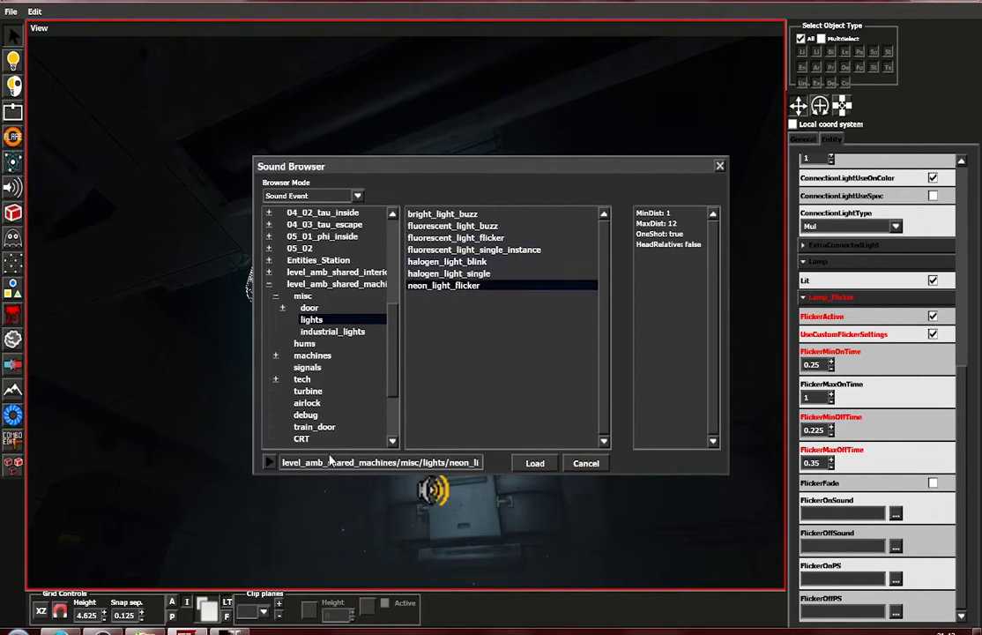
left_click(484, 239)
left_click(272, 462)
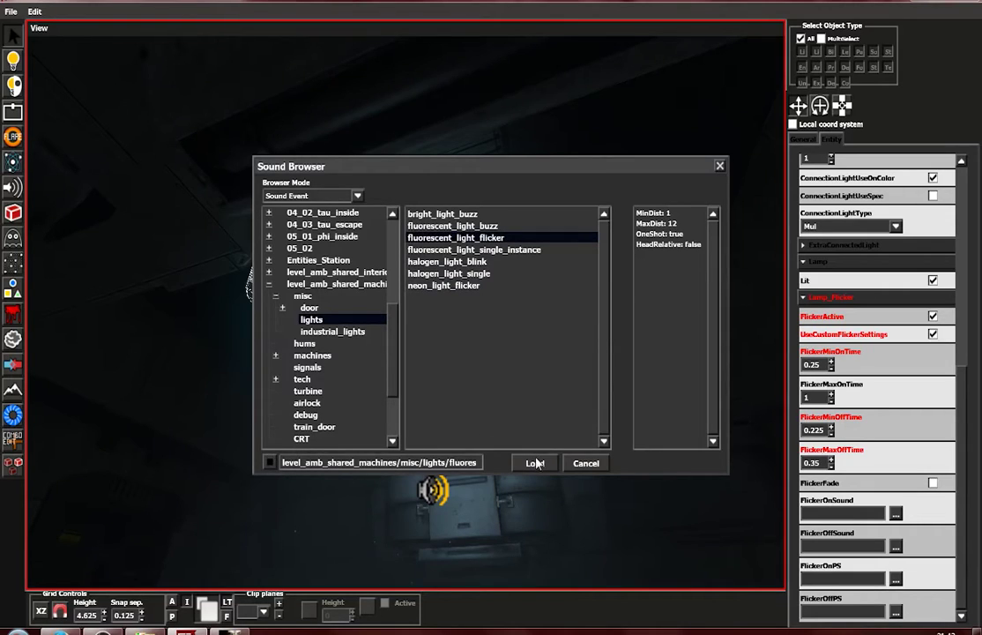
left_click(528, 463)
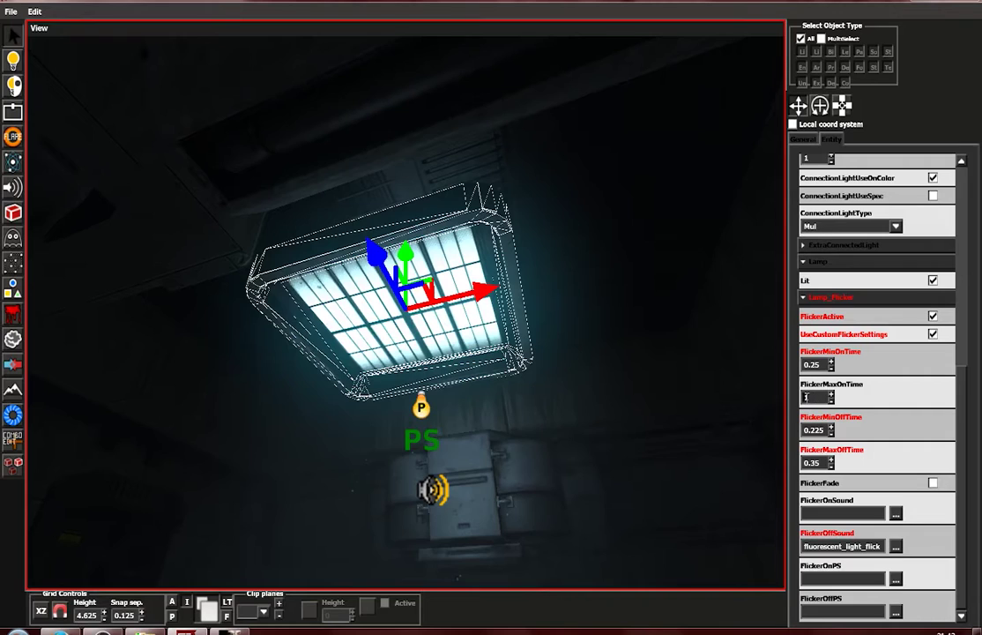
Set the ceiling lamp's maximum flicker on time to 5
left_click(818, 364)
scroll(314, 524, "down", 4)
mouse_move(314, 523)
middle_mouse_down()
mouse_move(324, 485)
mouse_move(309, 538)
mouse_move(302, 517)
middle_mouse_up()
scroll(325, 485, "down", 1)
scroll(333, 508, "up", 4)
Select the undergrowth decal on the floor near the computer desk and inspect the surrounding area
left_click(300, 544)
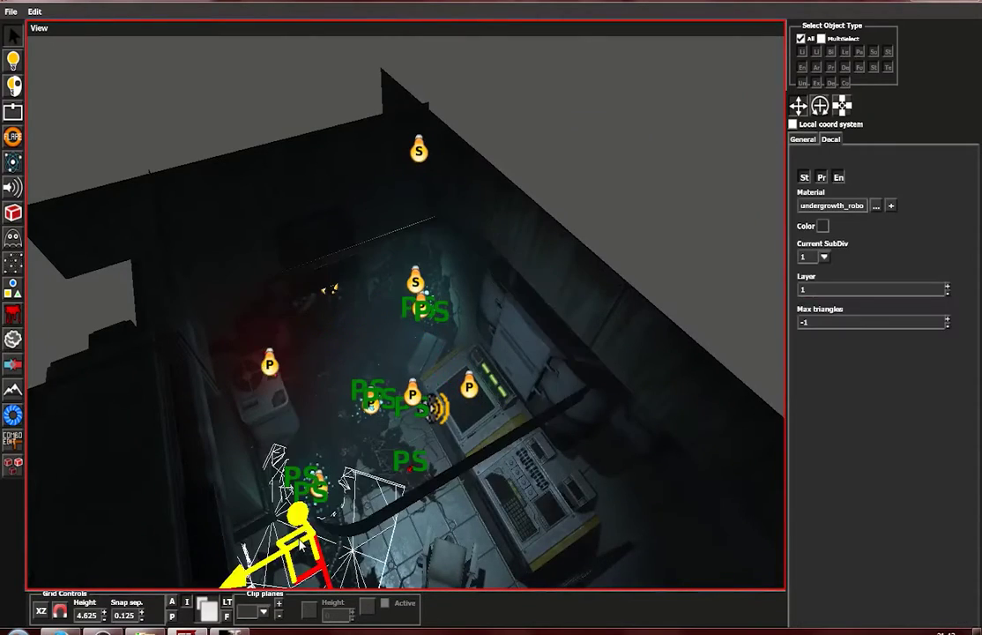
key("f")
middle_click_drag(403, 472, 465, 404)
scroll(353, 454, "down", 3)
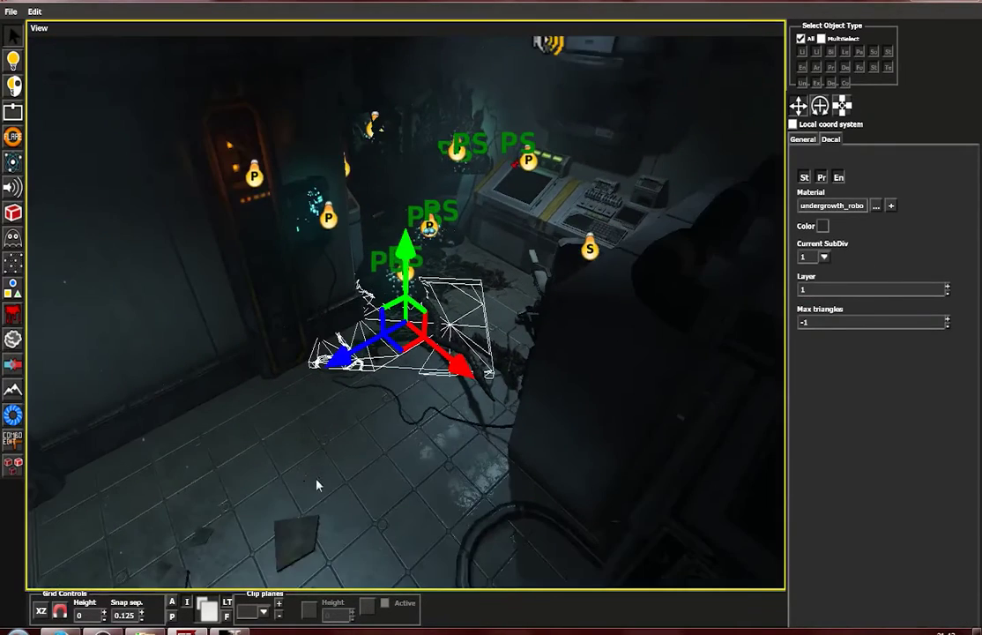
middle_click_drag(305, 477, 325, 476)
Switch to the SOMA debug game and walk to the computer desk to watch the ceiling lamp flicker
left_click(232, 632)
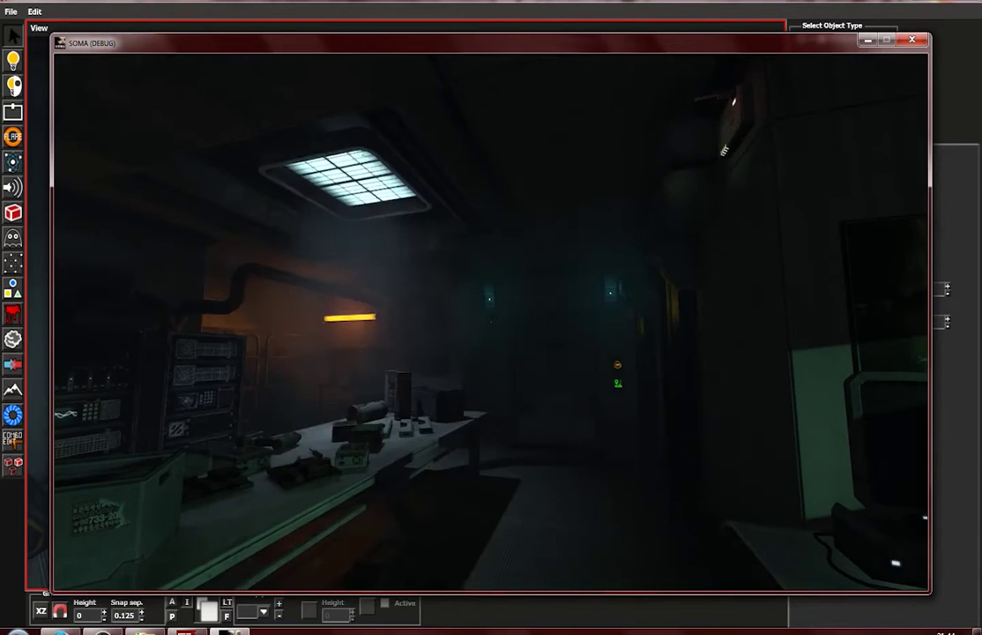
key("w")
key("w")
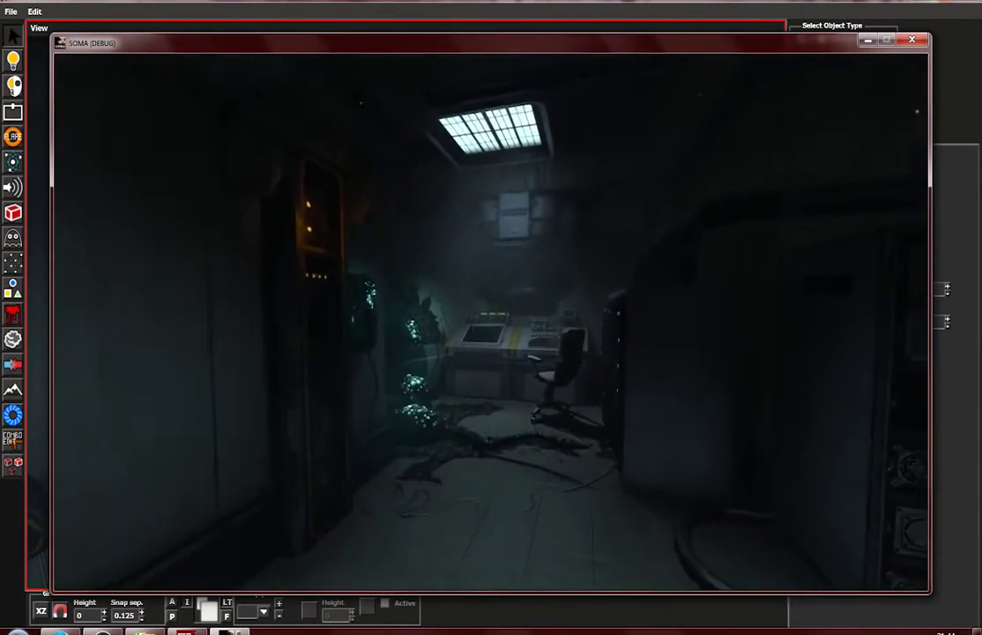
key("w")
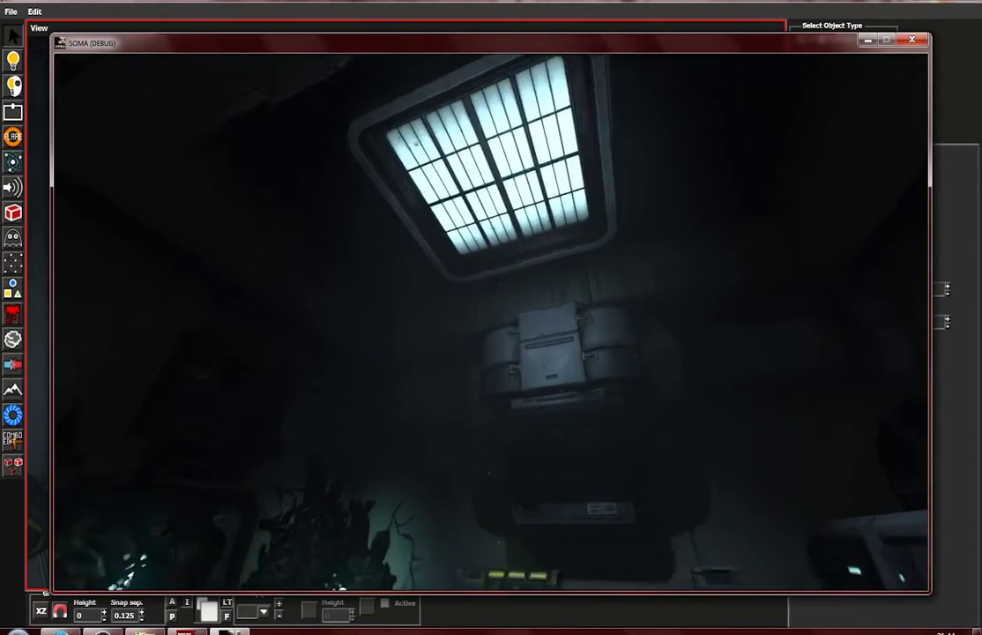
key("s")
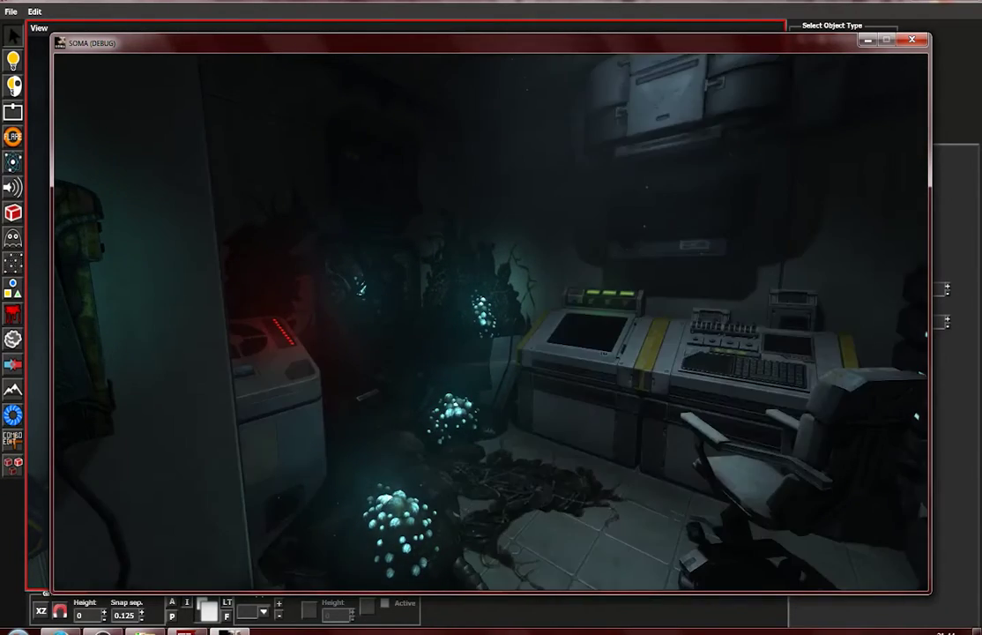
Walk back past the worktable, look at both ceiling lamps from a distance and return to the level editor
key("w")
key("w")
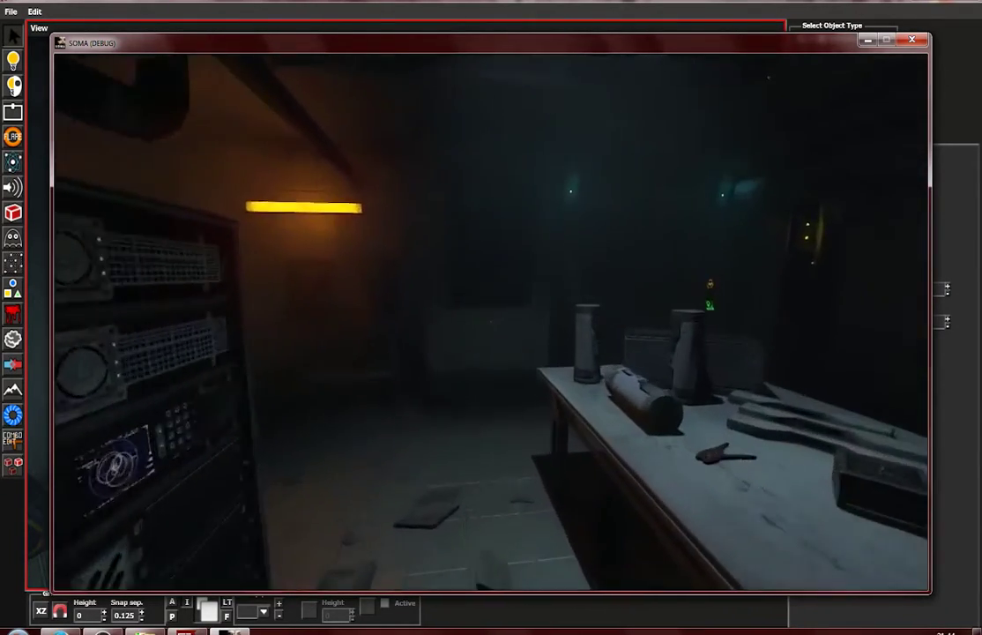
key("a")
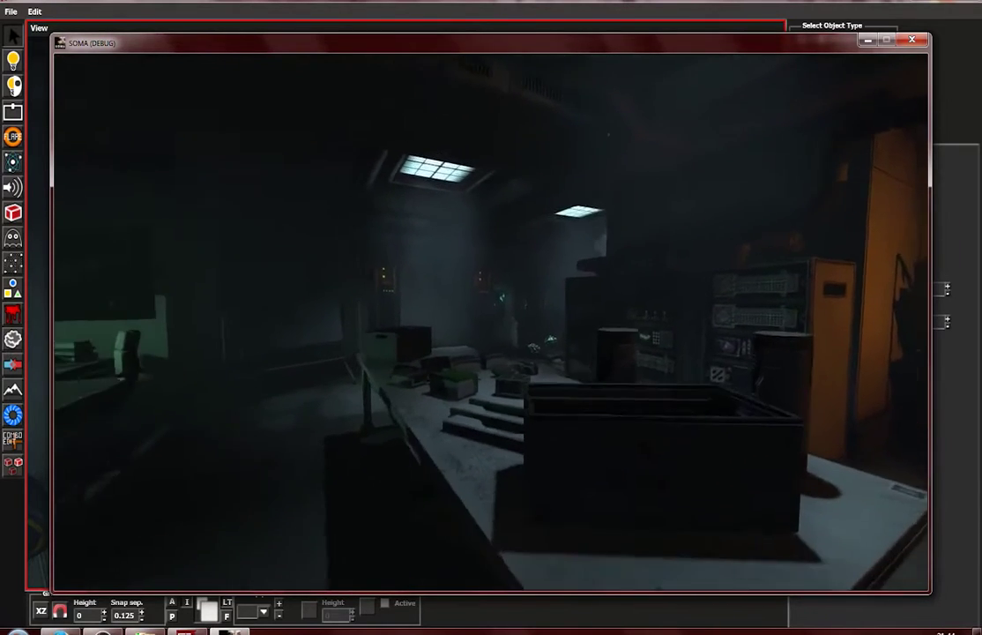
key("Escape")
left_click(185, 631)
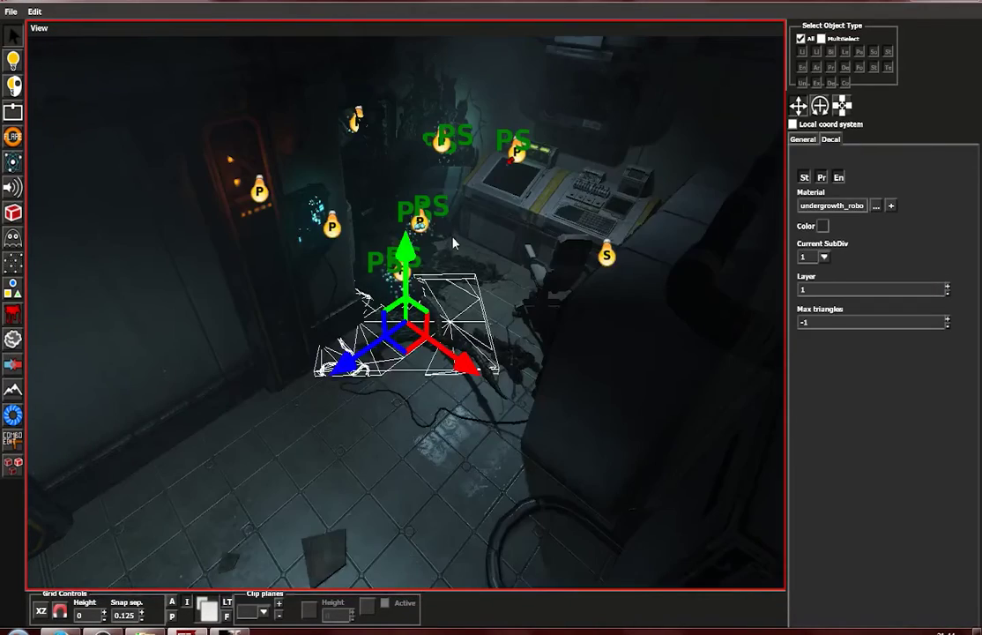
Reselect the ceiling lamp above the computer desk and enable FlickerFade for it
scroll(450, 243, "down", 3)
left_click_drag(459, 250, 433, 384, "alt")
left_click_drag(520, 151, 522, 166)
left_click(513, 194)
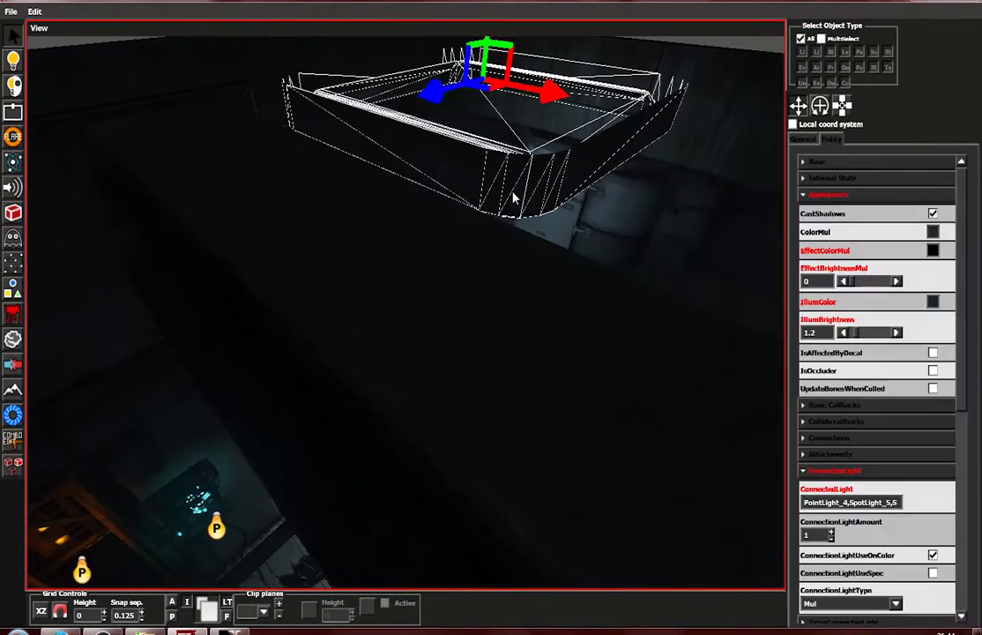
scroll(921, 572, "down", 5)
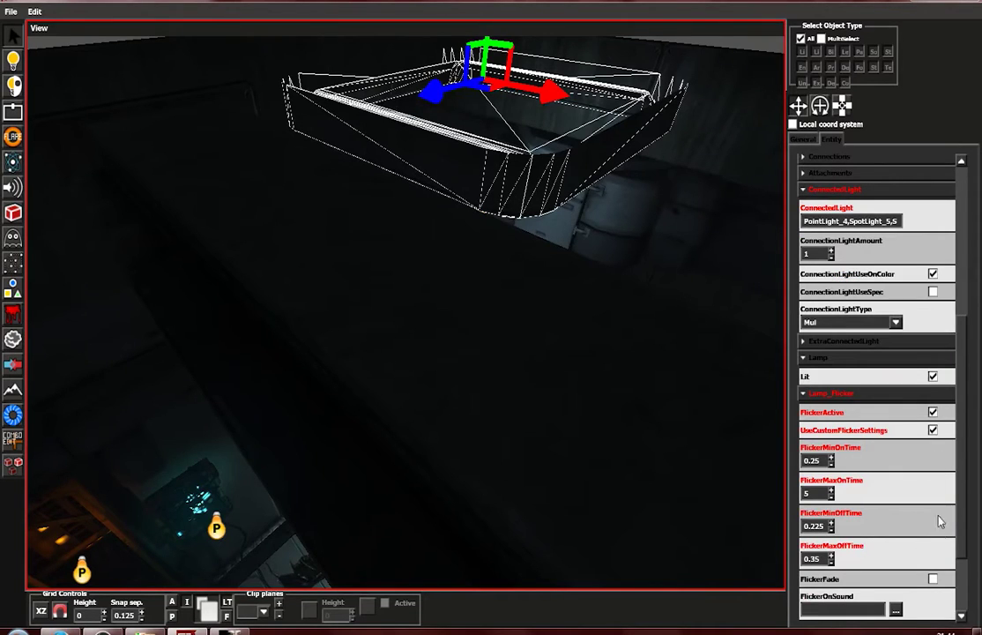
left_click(933, 579)
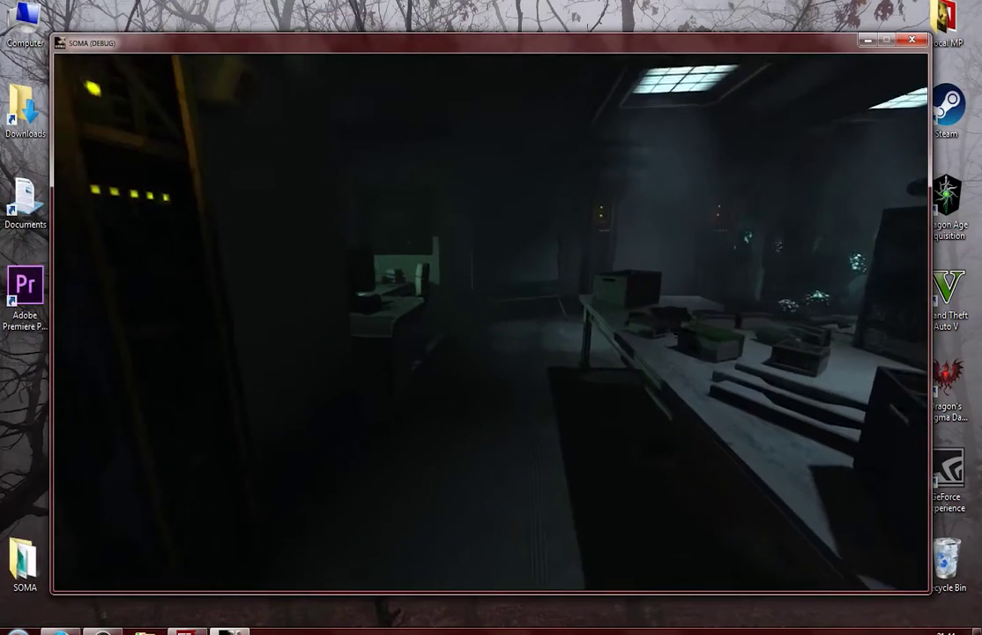
Walk through the test room towards the computer desk to check the fading flicker of its ceiling lamp
key("w")
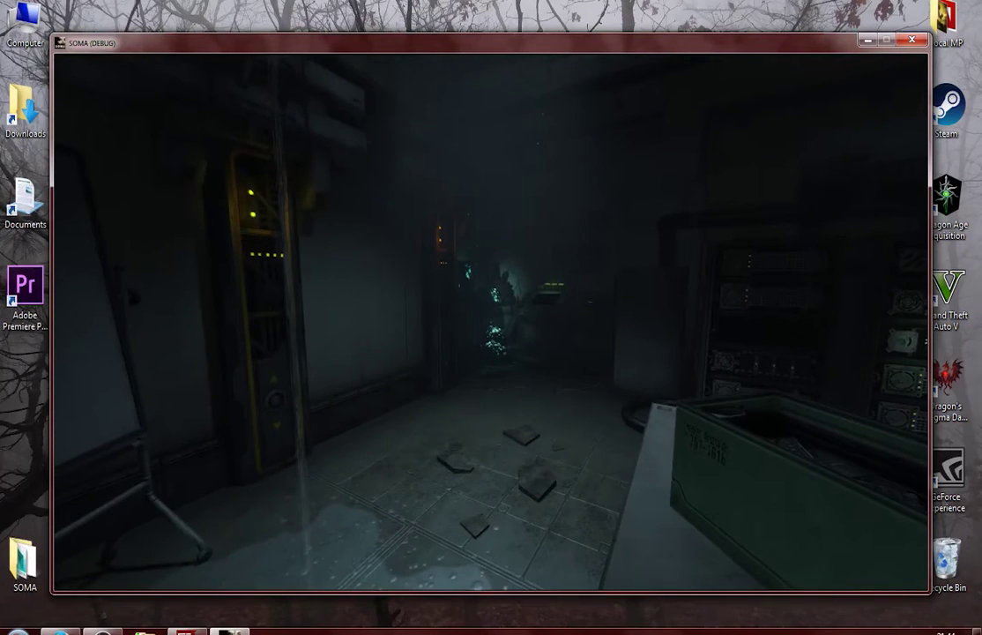
key("w")
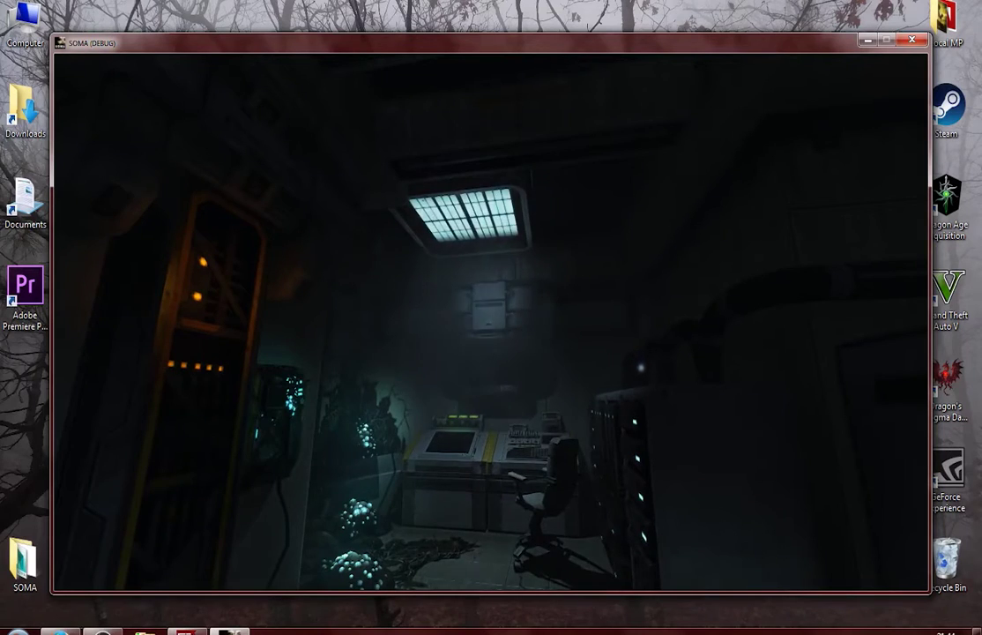
key("w")
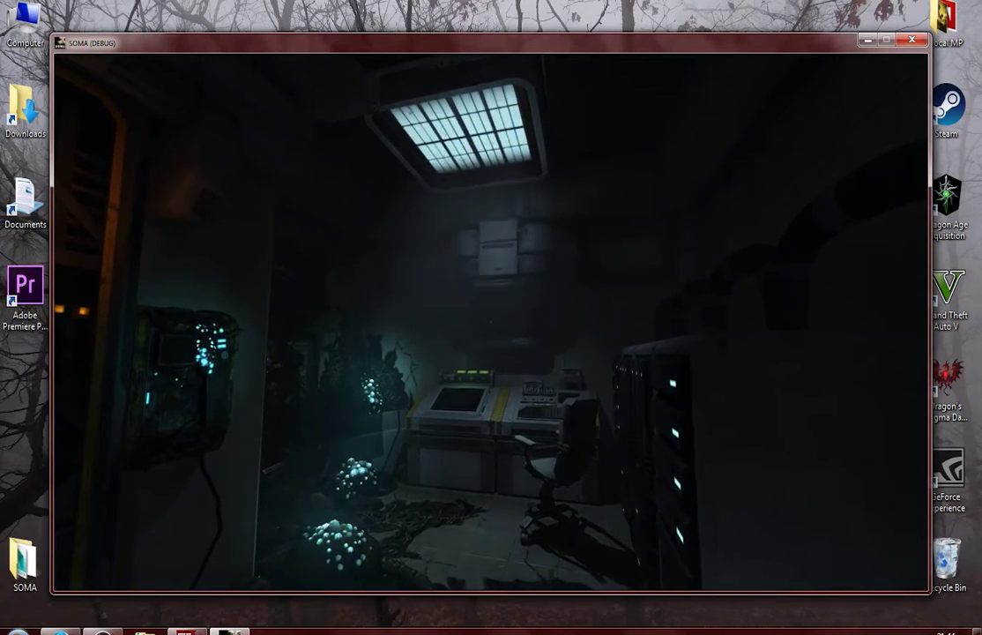
Back away from the desk to the worktable to observe the flickering lamp from farther away
key("s")
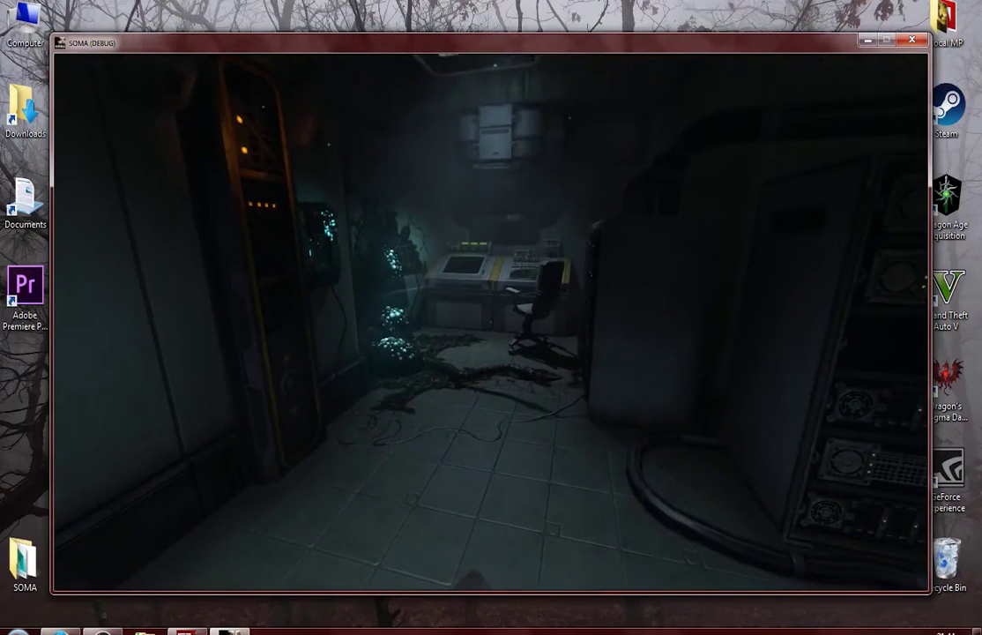
key("s")
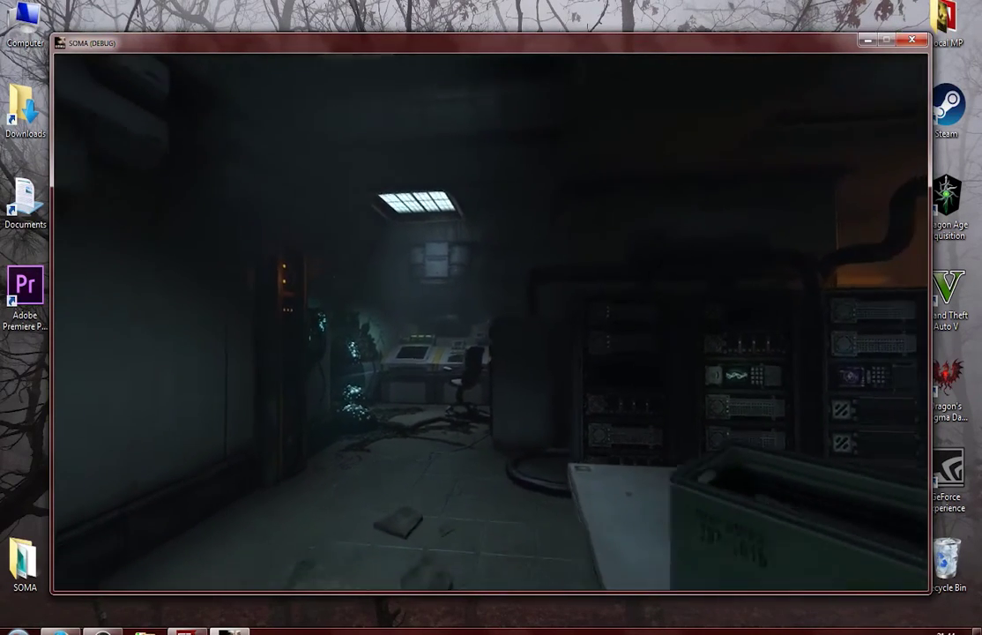
key("s")
key("d")
key("s")
key("d")
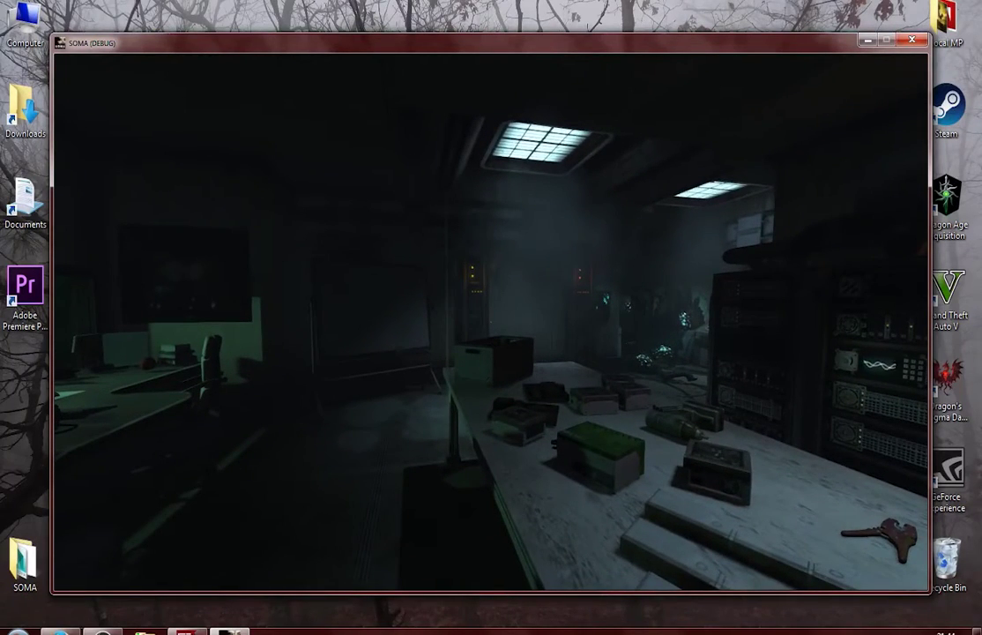
Return to the level editor and set the lamp's minimum flicker off time to 0.525 and maximum off time to 0.75
key("Escape")
key("alt+Tab")
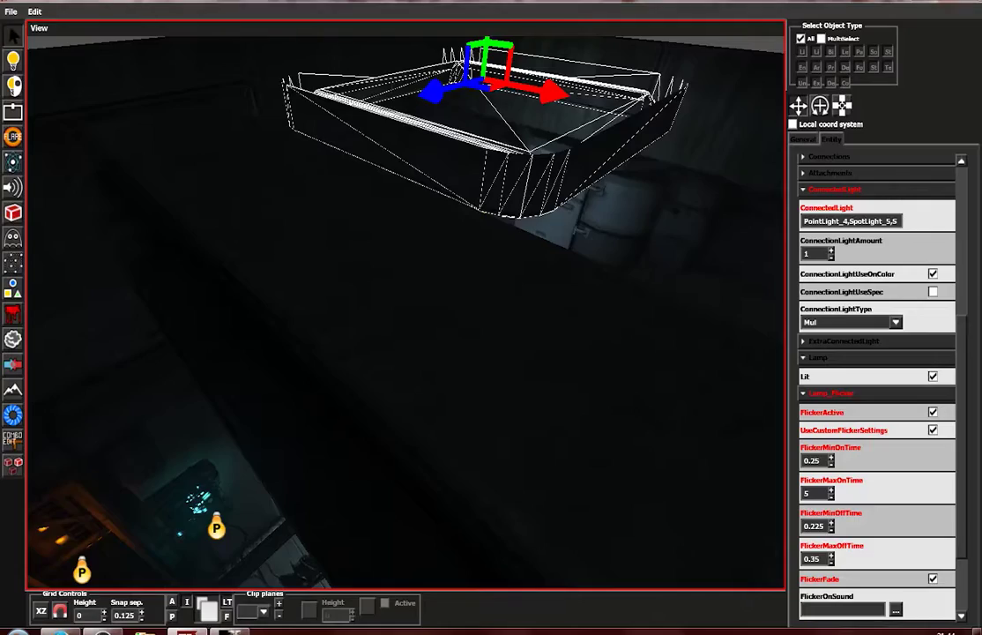
key("alt+Tab")
key("alt+Tab")
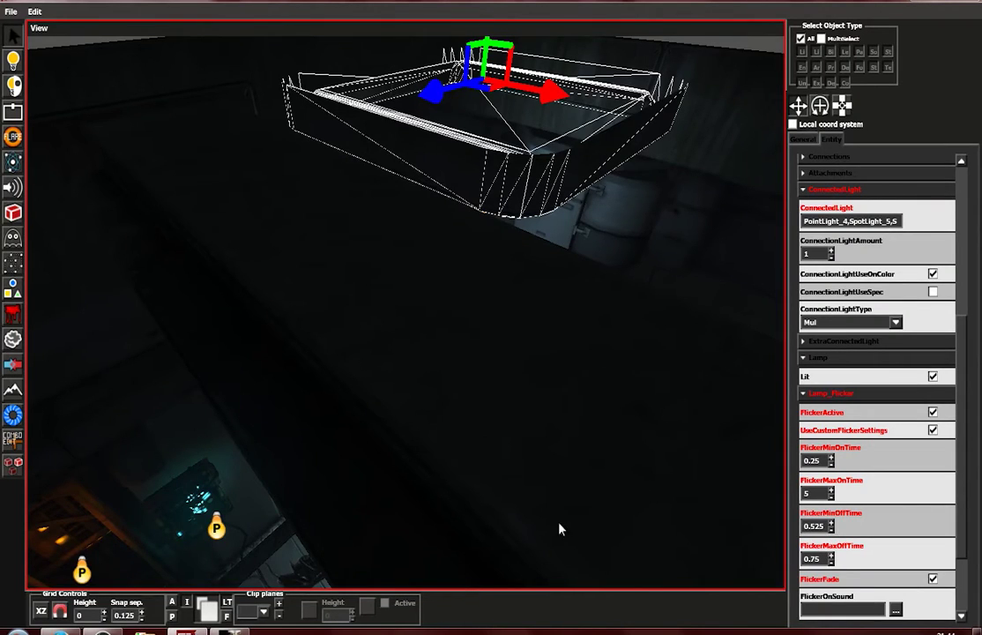
Switch to the running SOMA game and walk past the worktable to the control console to check the flicker of its ceiling lamp
key("alt+Tab")
key("Escape")
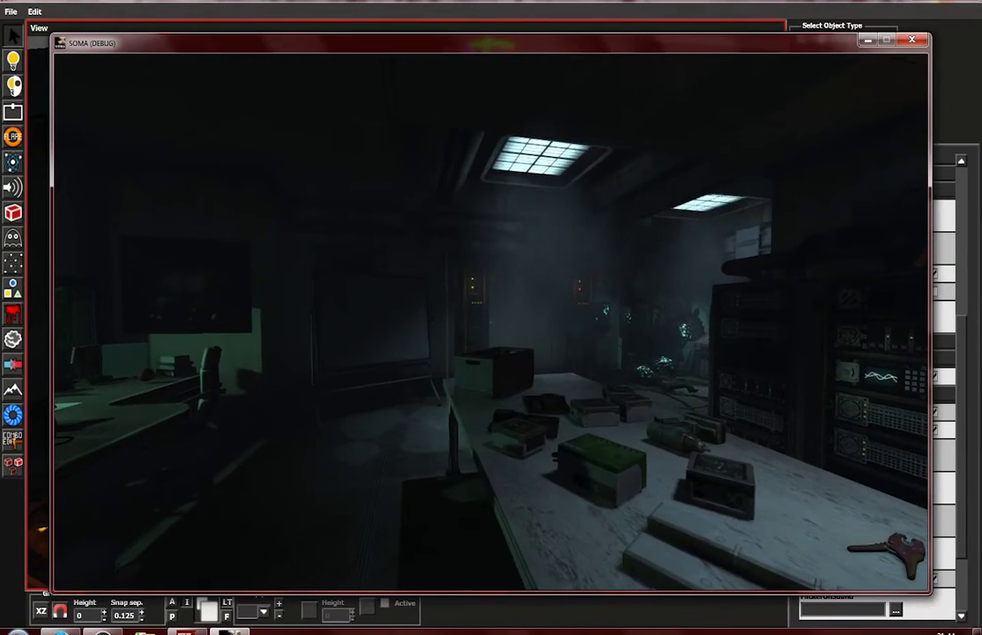
key("w")
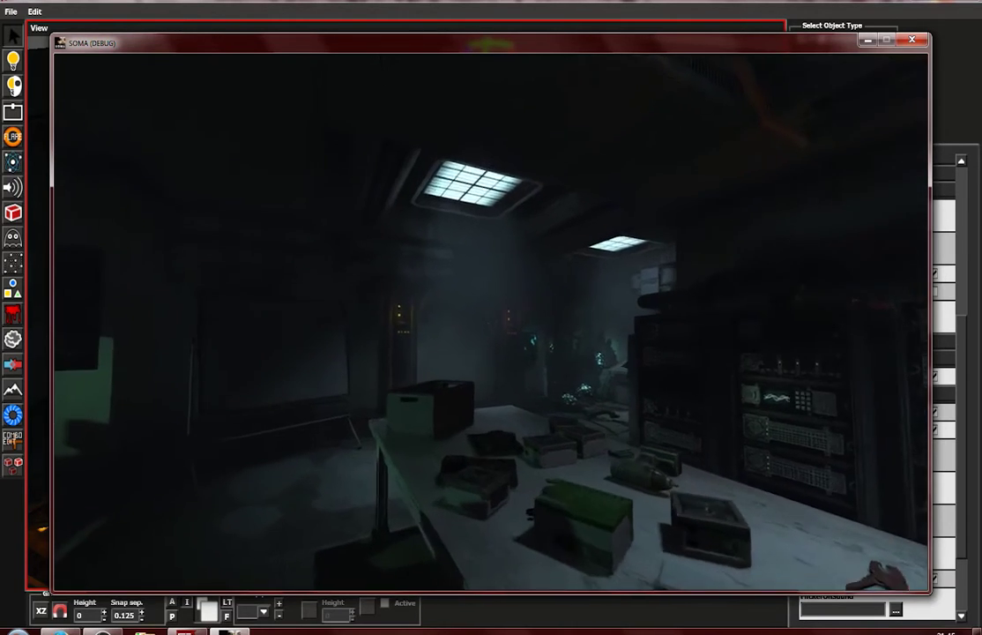
key("w")
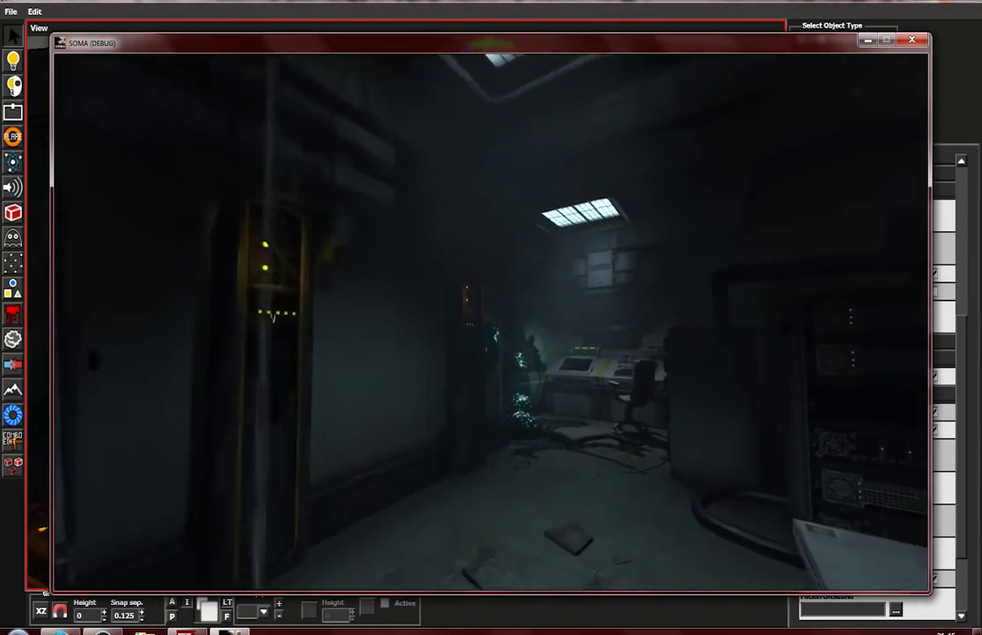
key("w")
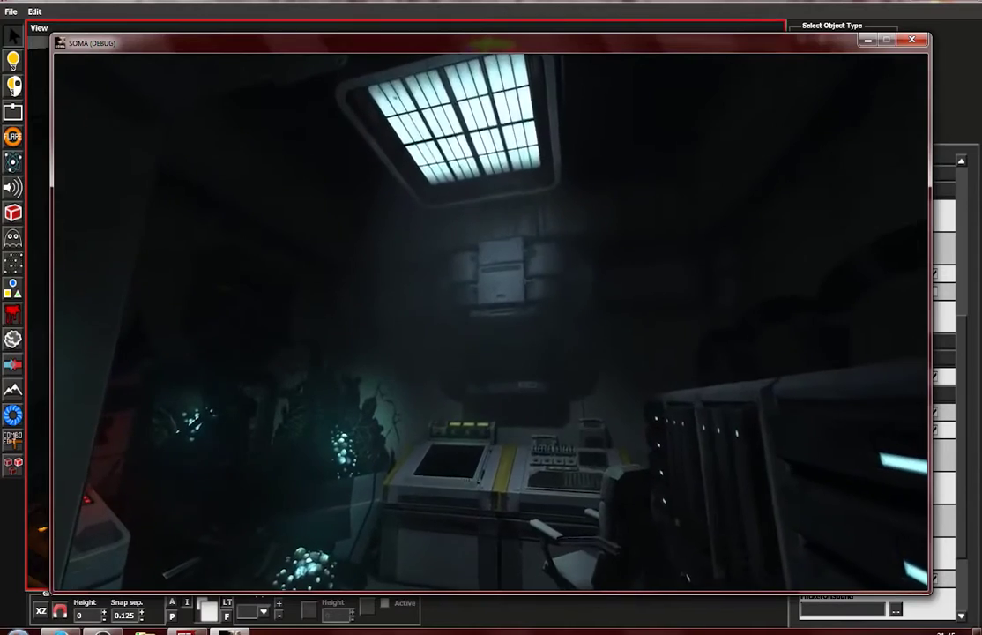
key("w")
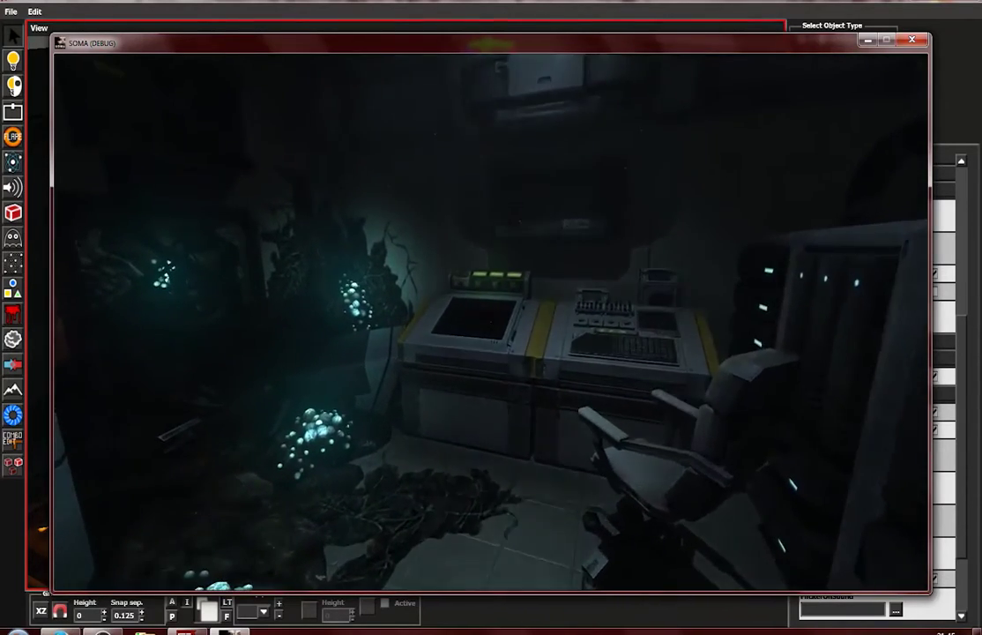
Leave the console and cross the room to the desk with the computer monitors beside the underwater window to view its lighting
key("s")
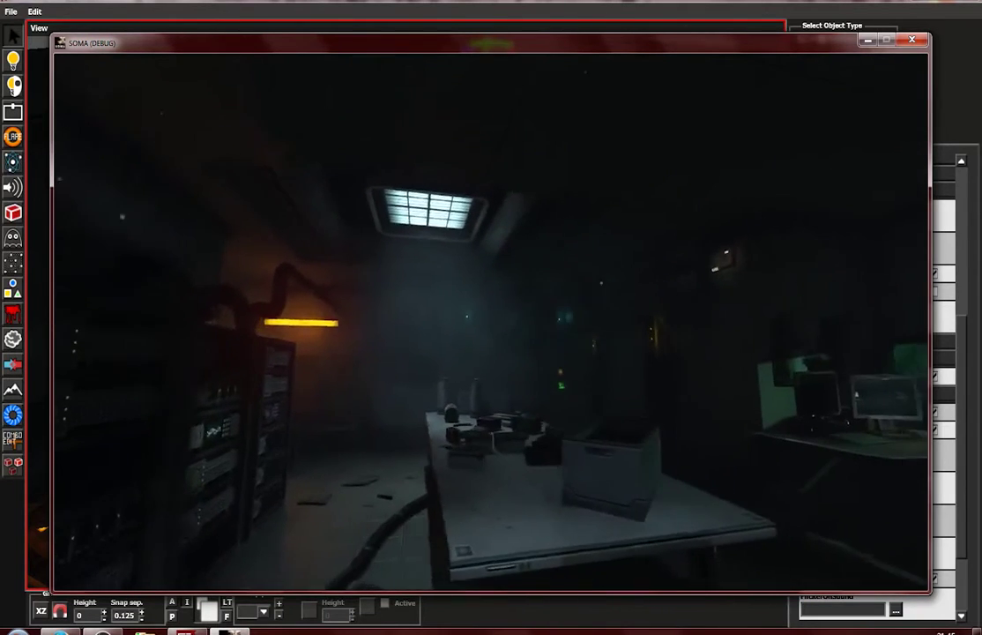
key("w")
key("w")
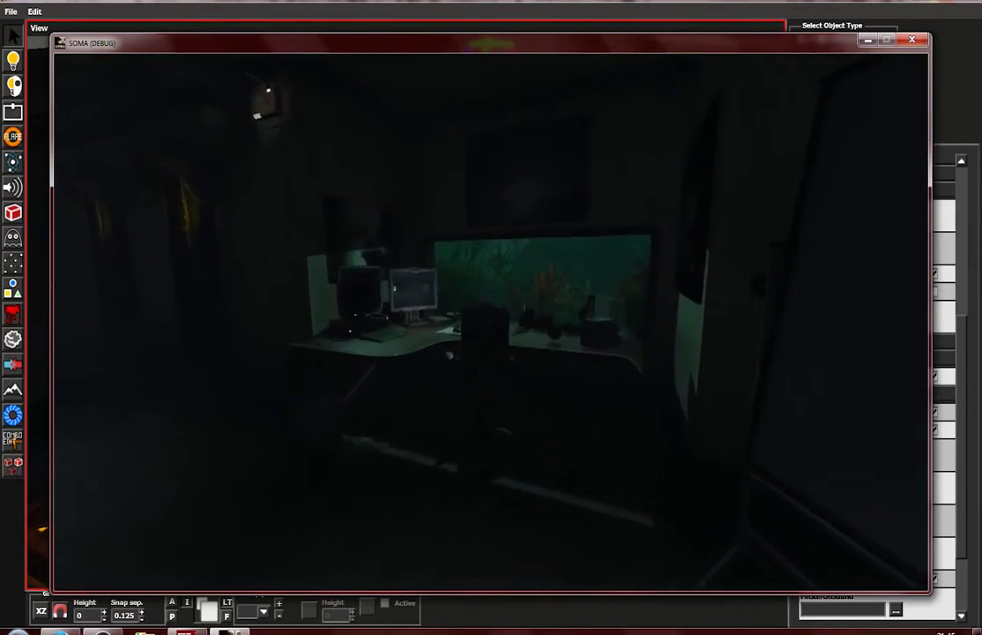
key("w")
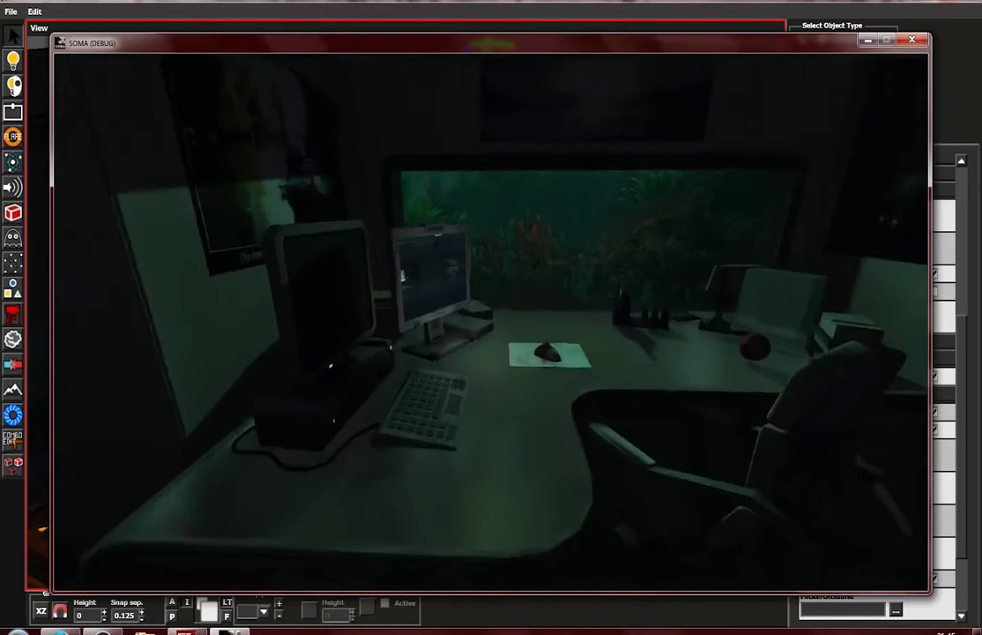